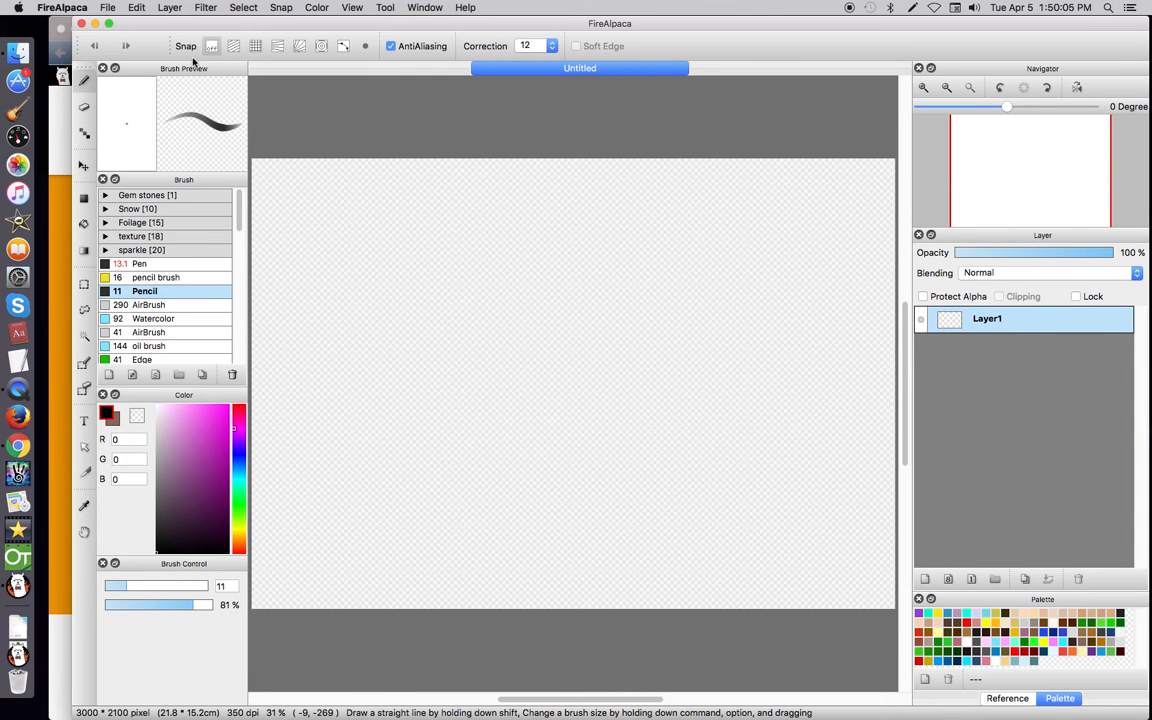
pyautogui.click(240, 8)
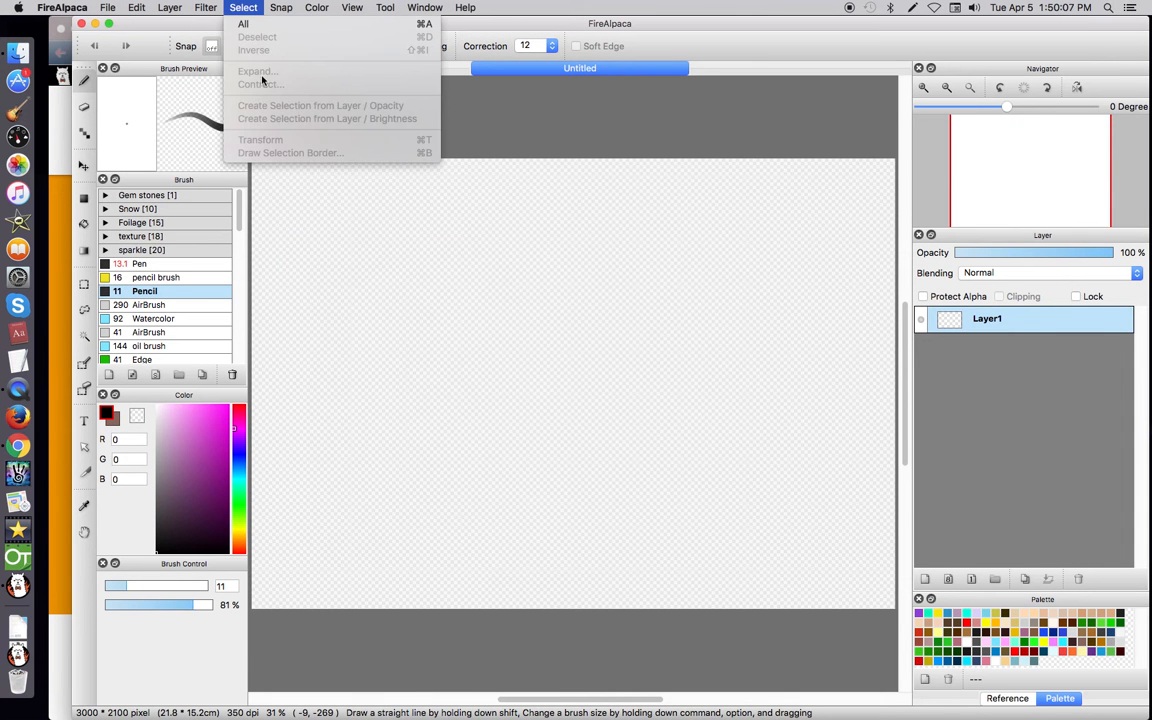
pyautogui.click(477, 110)
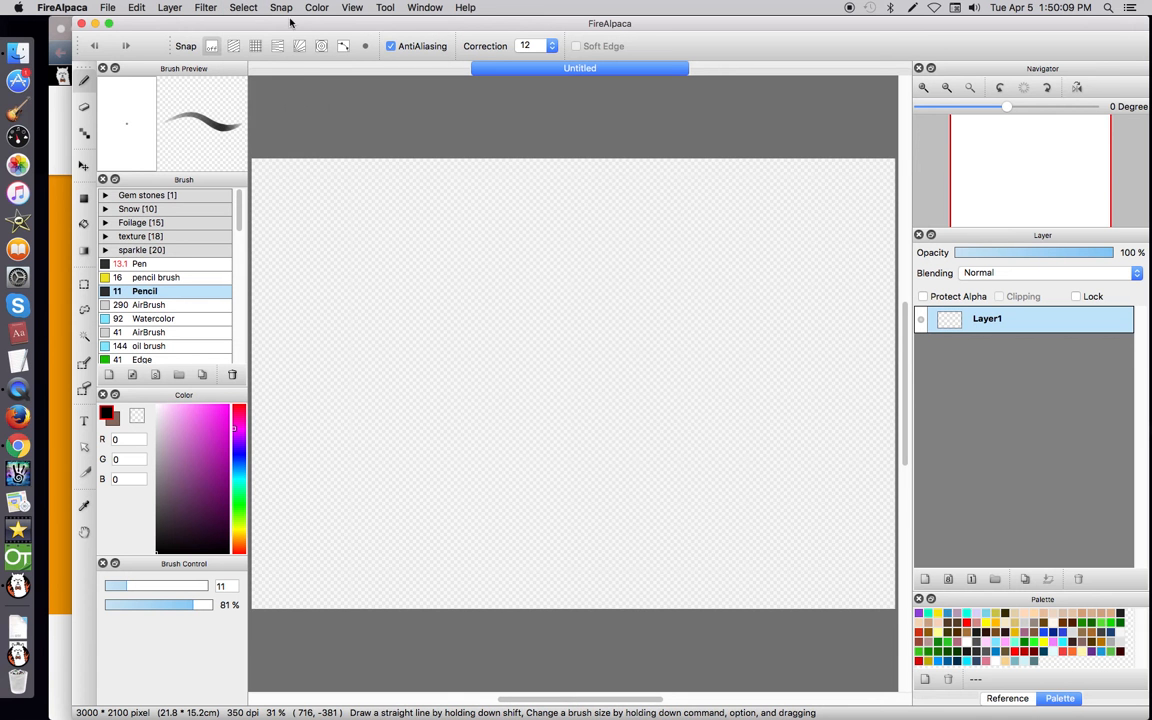
pyautogui.click(203, 8)
pyautogui.click(338, 118)
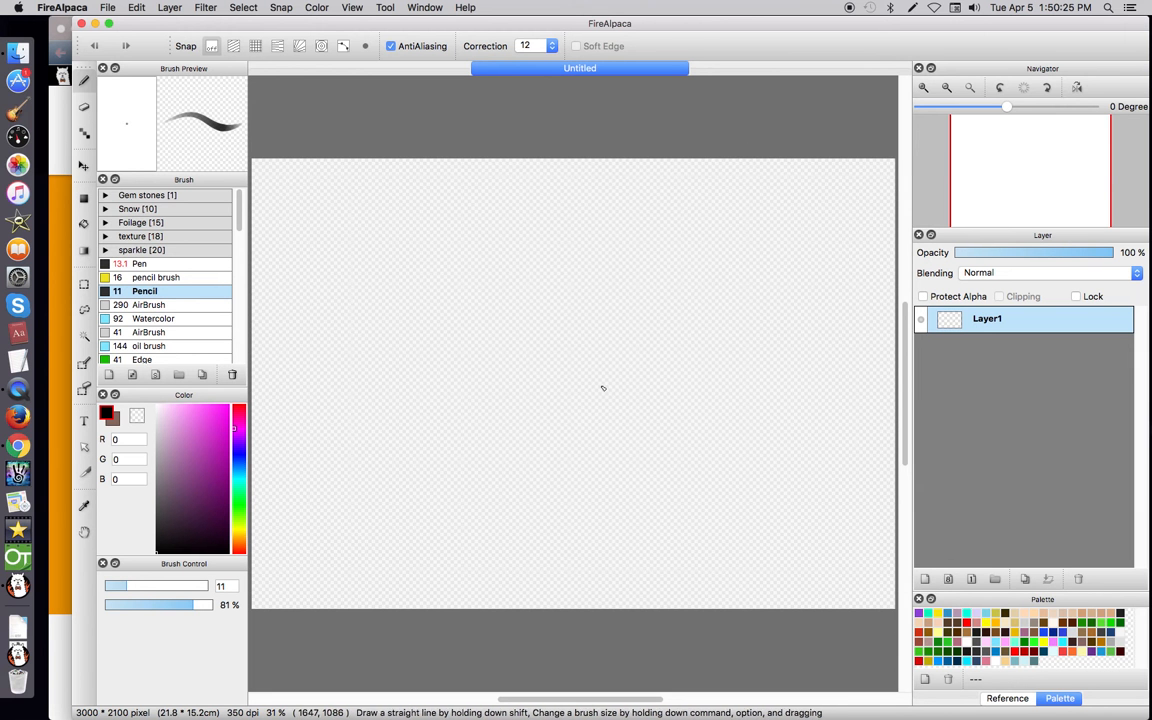
# Turn on Parallel snap and pencil straight diagonal lines across the canvas in both directions.
pyautogui.click(234, 50)
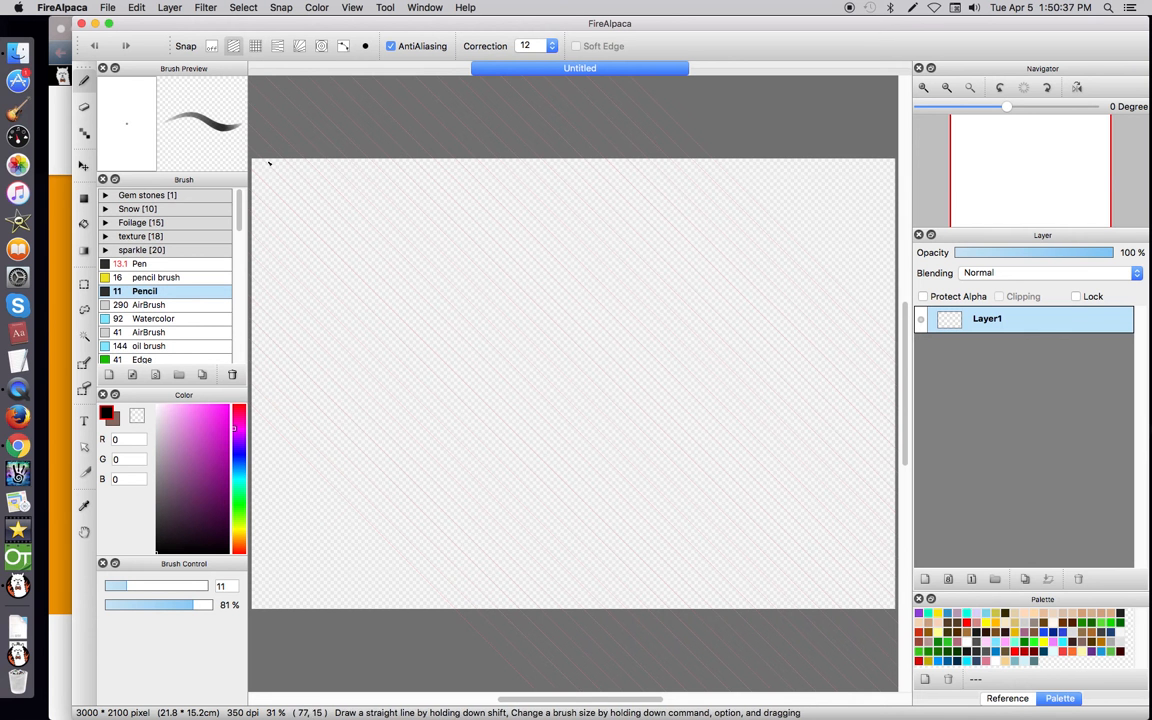
pyautogui.moveTo(263, 168); pyautogui.dragTo(705, 582)
pyautogui.moveTo(370, 177); pyautogui.dragTo(737, 547)
pyautogui.moveTo(557, 351); pyautogui.dragTo(330, 162)
pyautogui.moveTo(665, 477); pyautogui.dragTo(797, 607)
pyautogui.moveTo(738, 160)
pyautogui.mouseDown()
pyautogui.moveTo(707, 226)
pyautogui.moveTo(393, 503)
pyautogui.mouseUp()
pyautogui.moveTo(393, 553); pyautogui.dragTo(290, 610)
pyautogui.moveTo(725, 257)
pyautogui.mouseDown()
pyautogui.moveTo(385, 550)
pyautogui.moveTo(378, 605)
pyautogui.mouseUp()
pyautogui.moveTo(537, 247)
pyautogui.mouseDown()
pyautogui.moveTo(409, 357)
pyautogui.moveTo(389, 390)
pyautogui.mouseUp()
# Turn on Crisscross snap and draw two vertical lines and one horizontal line on the left half of the canvas.
pyautogui.click(255, 47)
pyautogui.moveTo(322, 163); pyautogui.dragTo(320, 607)
pyautogui.moveTo(428, 171)
pyautogui.mouseDown()
pyautogui.moveTo(410, 280)
pyautogui.moveTo(415, 607)
pyautogui.mouseUp()
pyautogui.moveTo(540, 348); pyautogui.dragTo(252, 348)
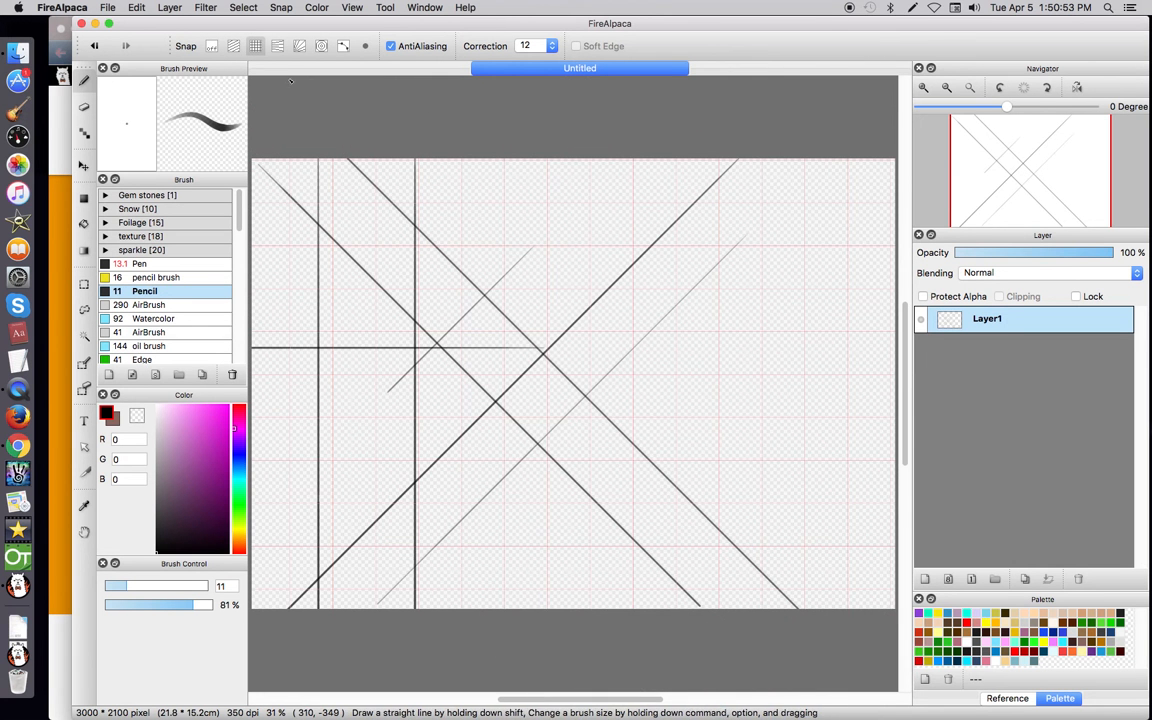
# Set up Vanishing Point snap converging near the canvas's top centre and draw a long line running down from that point.
pyautogui.click(255, 46)
pyautogui.click(277, 46)
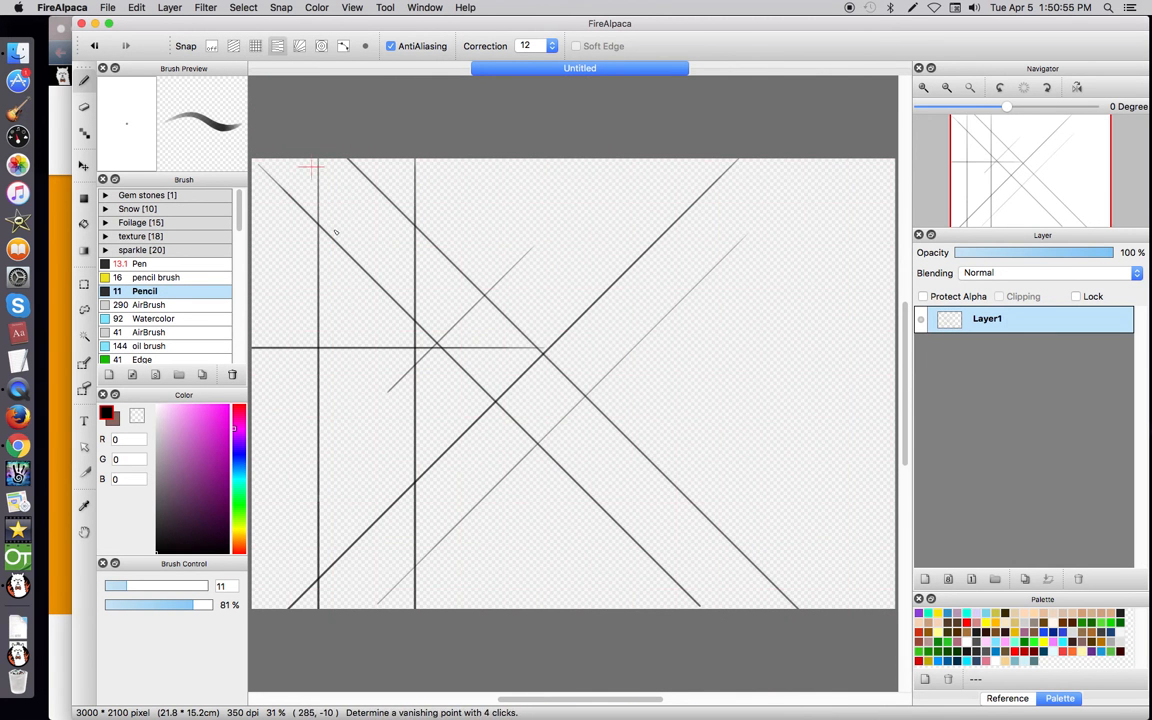
pyautogui.click(541, 181)
pyautogui.click(352, 470)
pyautogui.click(541, 184)
pyautogui.click(779, 245)
pyautogui.moveTo(508, 197)
pyautogui.mouseDown()
pyautogui.moveTo(532, 262)
pyautogui.moveTo(386, 476)
pyautogui.moveTo(515, 600)
pyautogui.mouseUp()
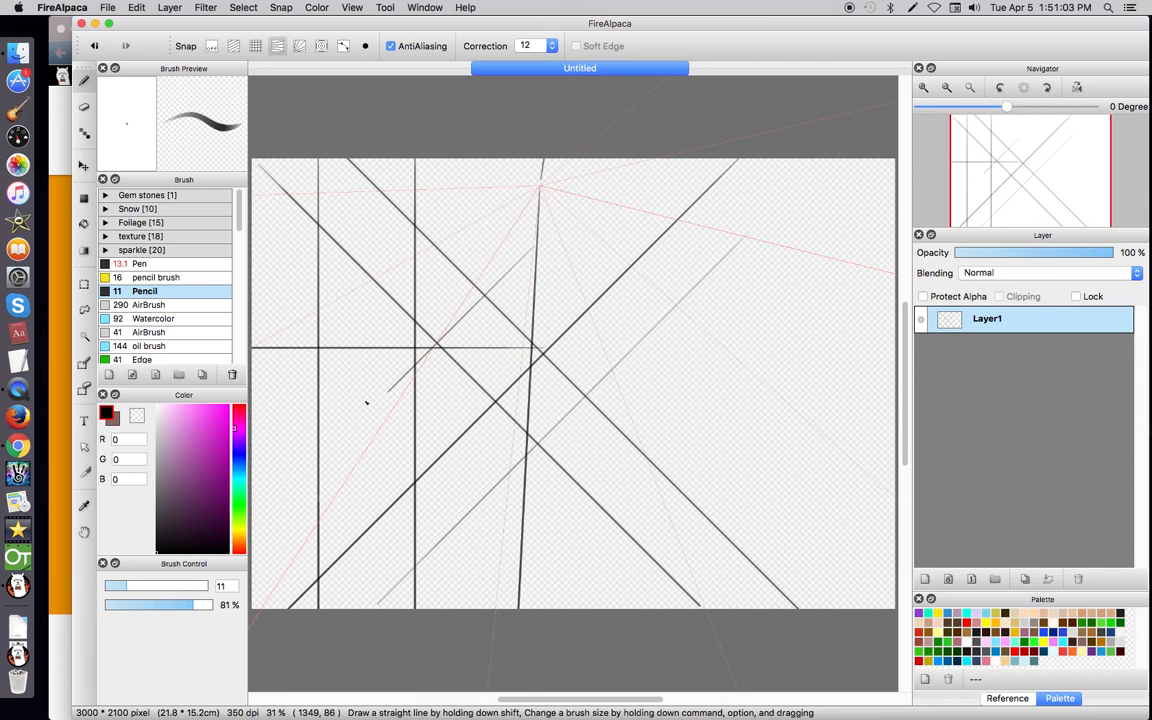
# Turn on Radial snap and draw three long lines fanning out from the canvas's upper-left corner.
pyautogui.click(299, 46)
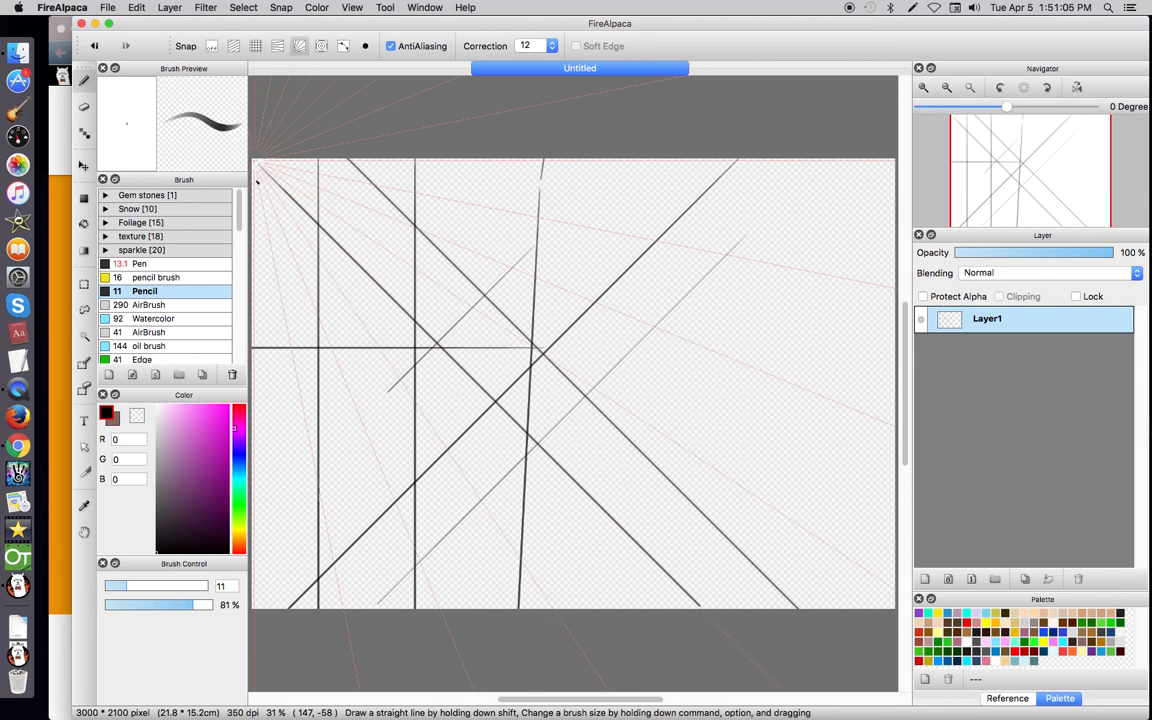
pyautogui.moveTo(258, 172); pyautogui.dragTo(289, 465)
pyautogui.moveTo(268, 170); pyautogui.dragTo(783, 515)
pyautogui.moveTo(296, 167); pyautogui.dragTo(761, 257)
# Turn on Circle snap and draw several concentric arcs around the canvas's upper-left corner.
pyautogui.click(321, 46)
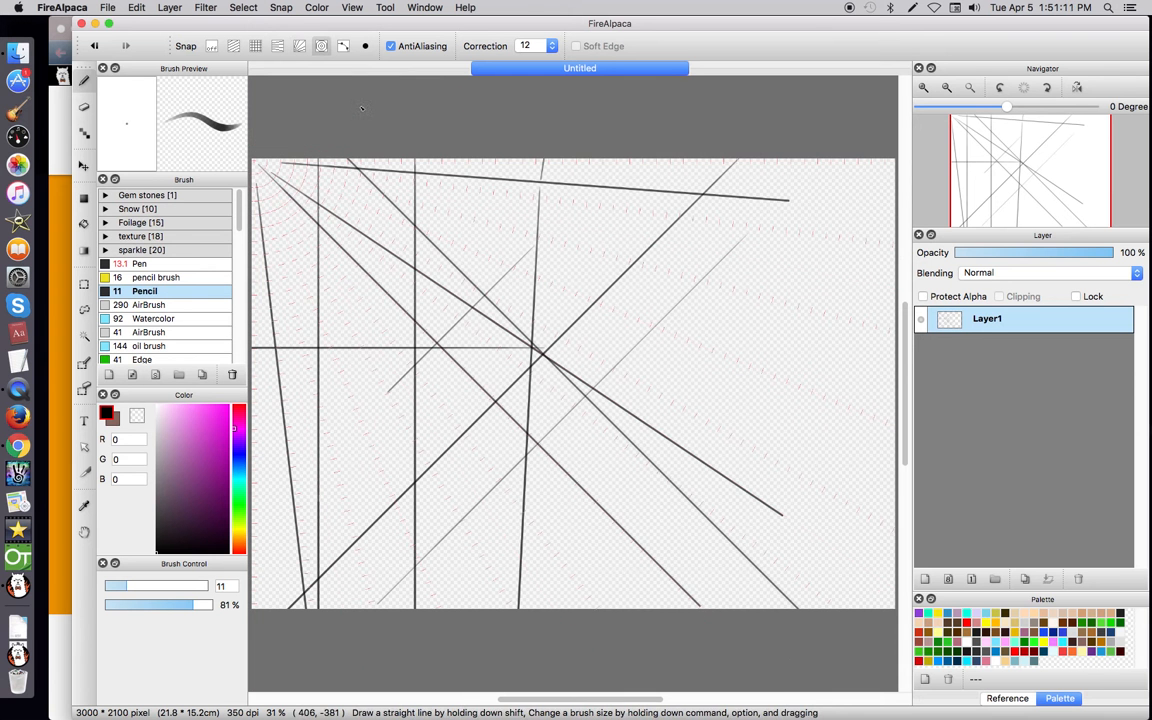
pyautogui.moveTo(271, 236); pyautogui.dragTo(233, 277)
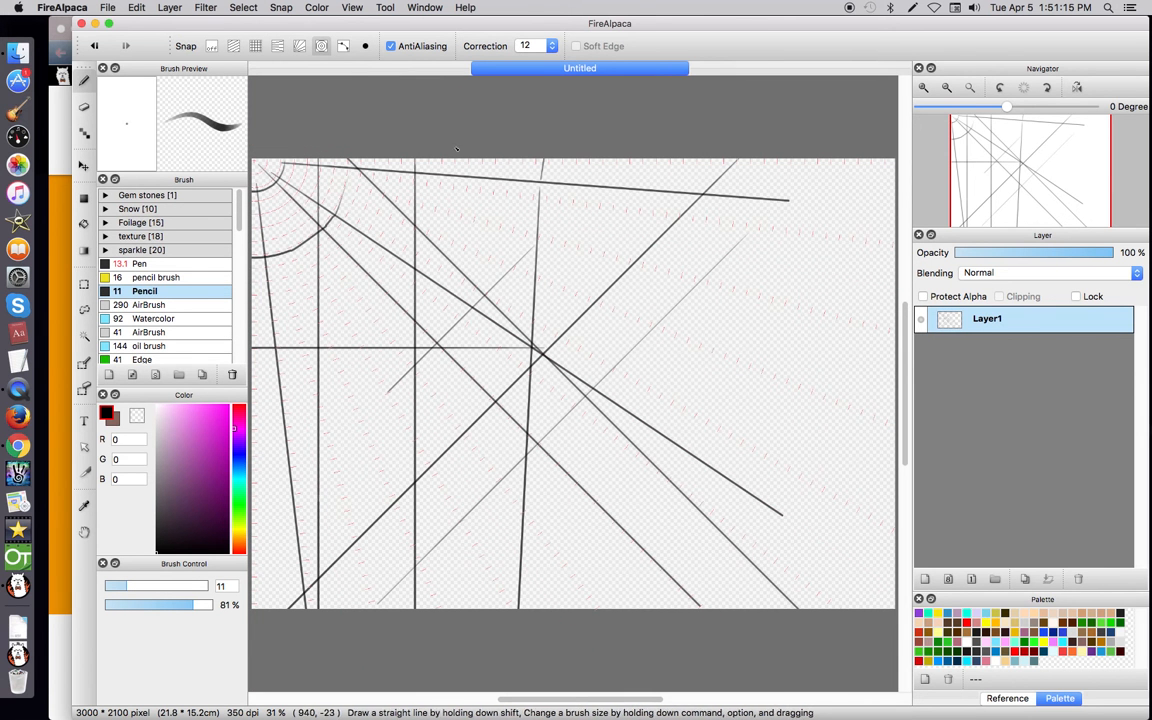
pyautogui.moveTo(462, 172)
pyautogui.mouseDown()
pyautogui.moveTo(386, 314)
pyautogui.moveTo(290, 350)
pyautogui.mouseUp()
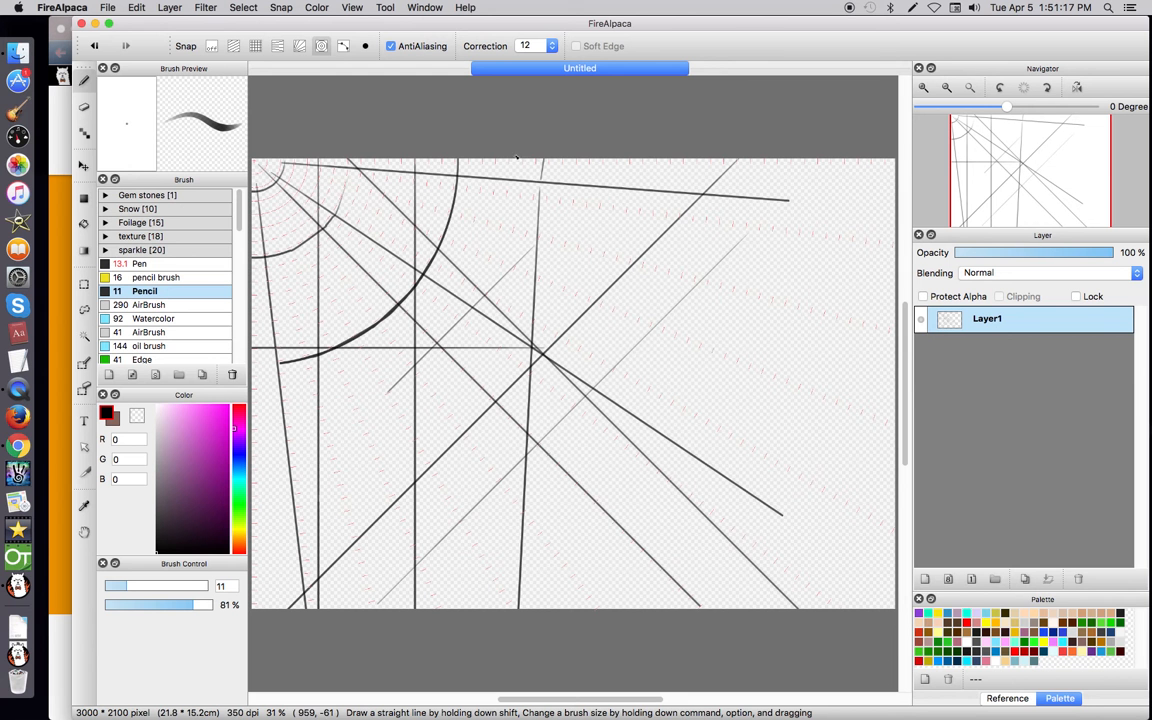
pyautogui.moveTo(812, 162)
pyautogui.mouseDown()
pyautogui.moveTo(812, 360)
pyautogui.moveTo(781, 347)
pyautogui.moveTo(621, 446)
pyautogui.mouseUp()
pyautogui.moveTo(725, 334); pyautogui.dragTo(666, 446)
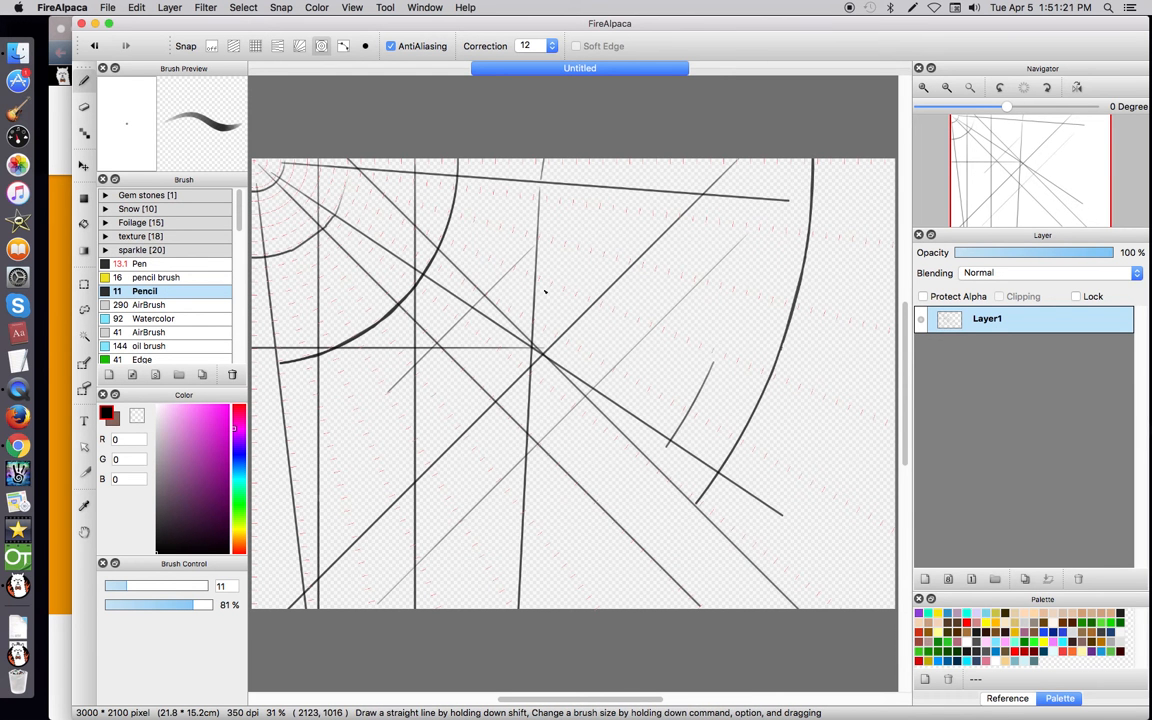
pyautogui.moveTo(678, 145)
pyautogui.mouseDown()
pyautogui.moveTo(496, 527)
pyautogui.moveTo(500, 545)
pyautogui.mouseUp()
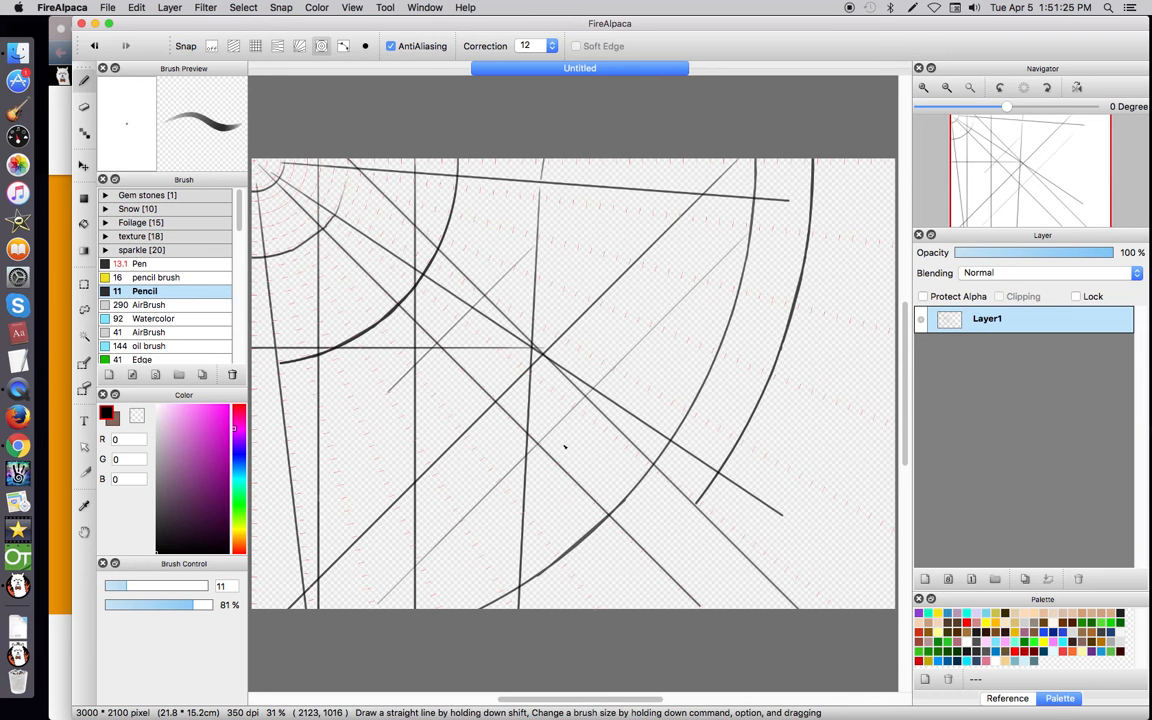
pyautogui.moveTo(606, 284); pyautogui.dragTo(498, 440)
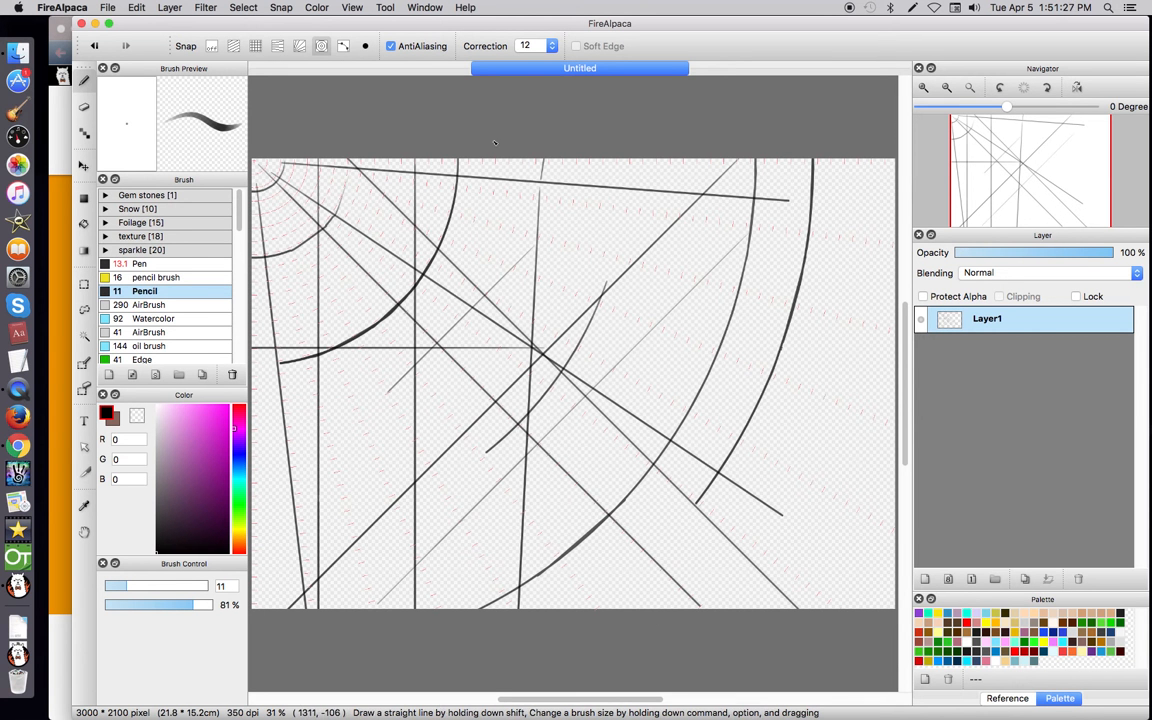
pyautogui.moveTo(436, 165); pyautogui.dragTo(372, 292)
pyautogui.moveTo(452, 168); pyautogui.dragTo(330, 330)
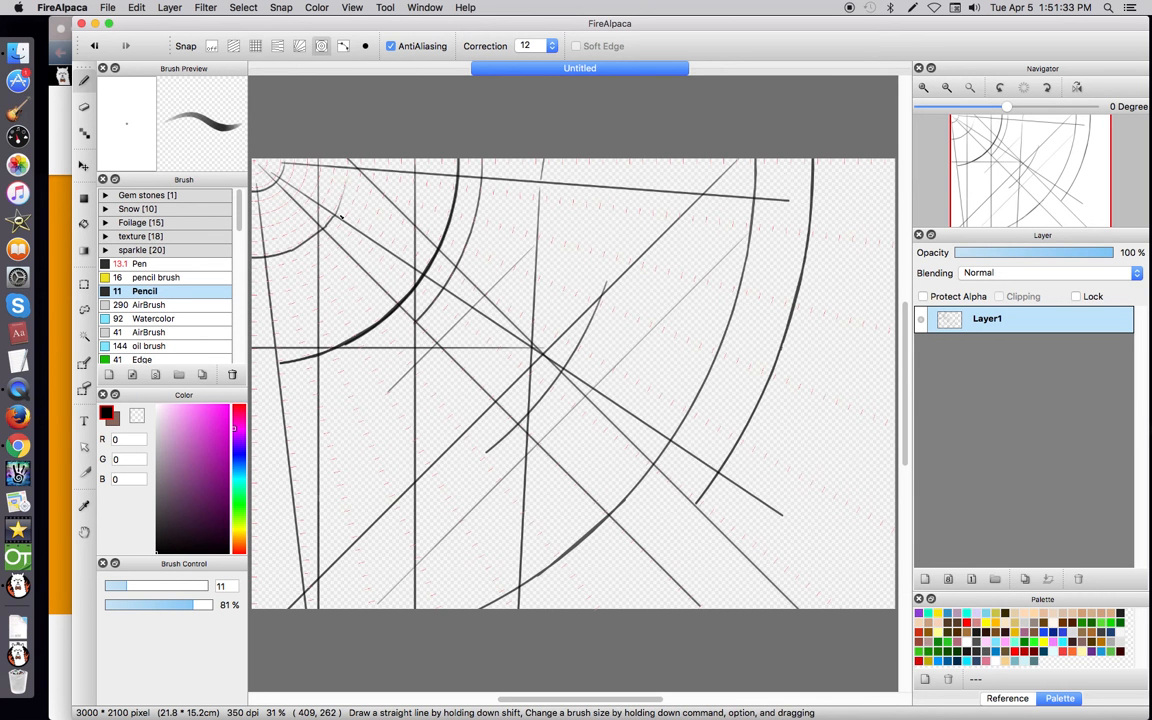
# Clear the layer, then build and finalize an inward spiral guide with Curve snap on the left half of the canvas.
pyautogui.press('Delete')
pyautogui.click(343, 45)
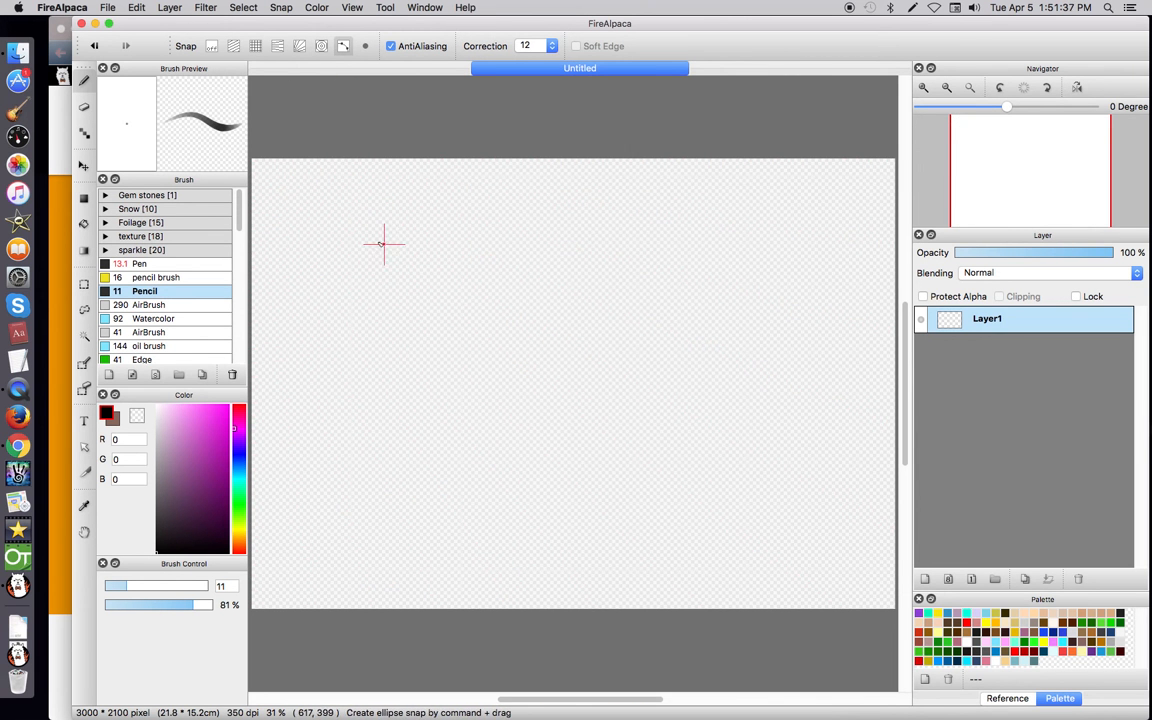
pyautogui.click(283, 12)
pyautogui.click(341, 347)
pyautogui.click(396, 288)
pyautogui.click(515, 280)
pyautogui.click(559, 350)
pyautogui.click(560, 412)
pyautogui.click(424, 473)
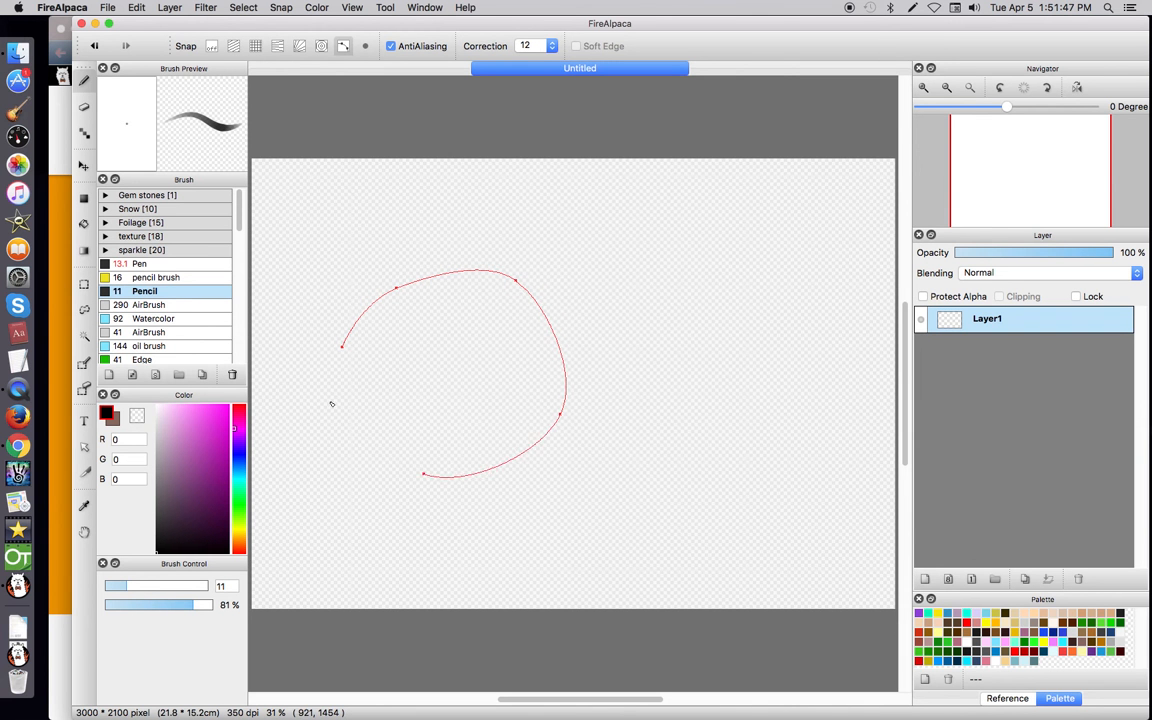
pyautogui.click(346, 371)
pyautogui.click(382, 324)
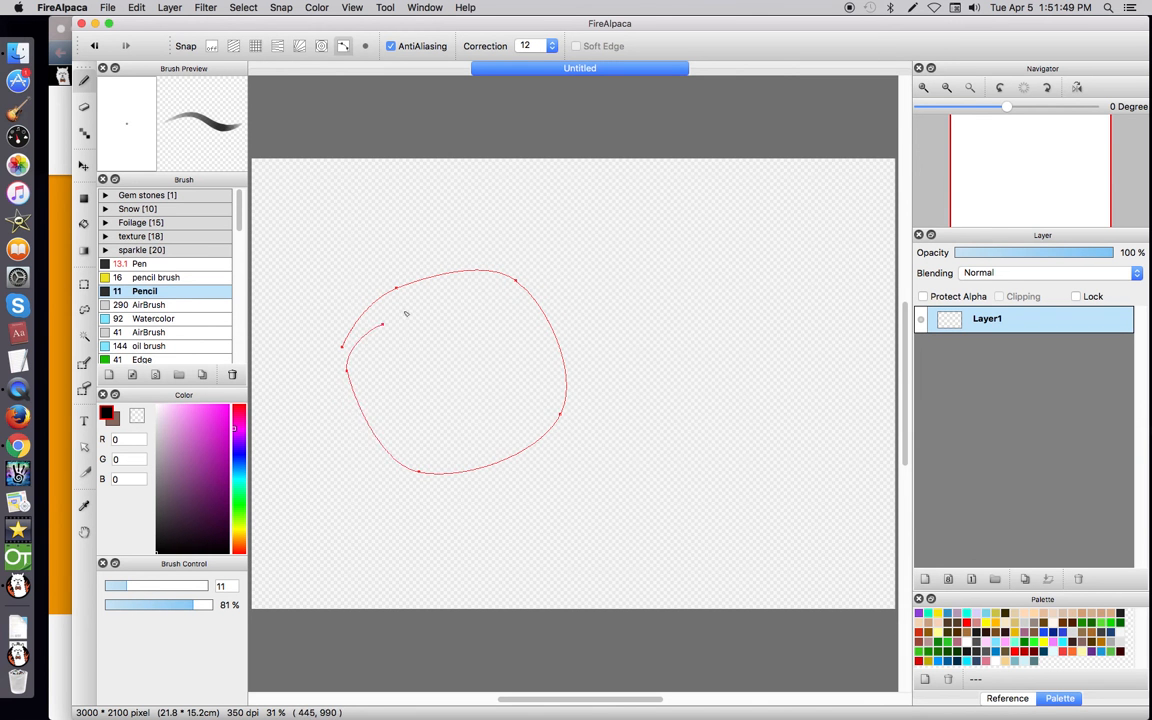
pyautogui.click(481, 293)
pyautogui.click(521, 327)
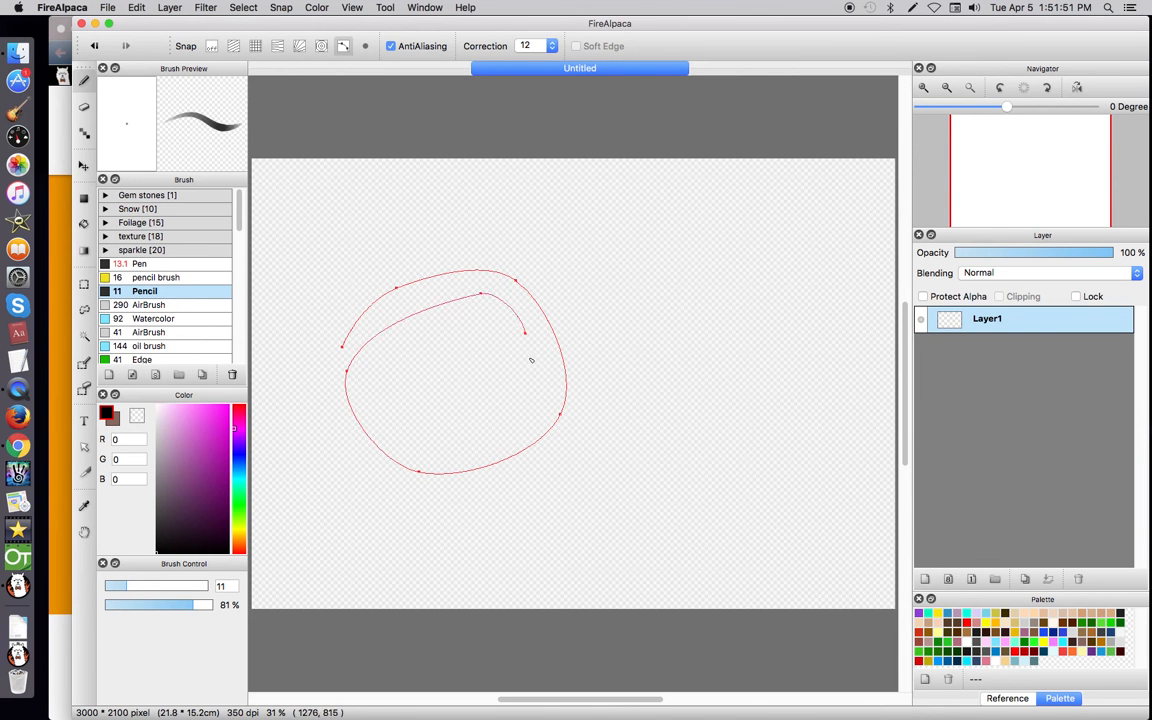
pyautogui.click(521, 420)
pyautogui.click(446, 451)
pyautogui.click(397, 426)
pyautogui.click(417, 335)
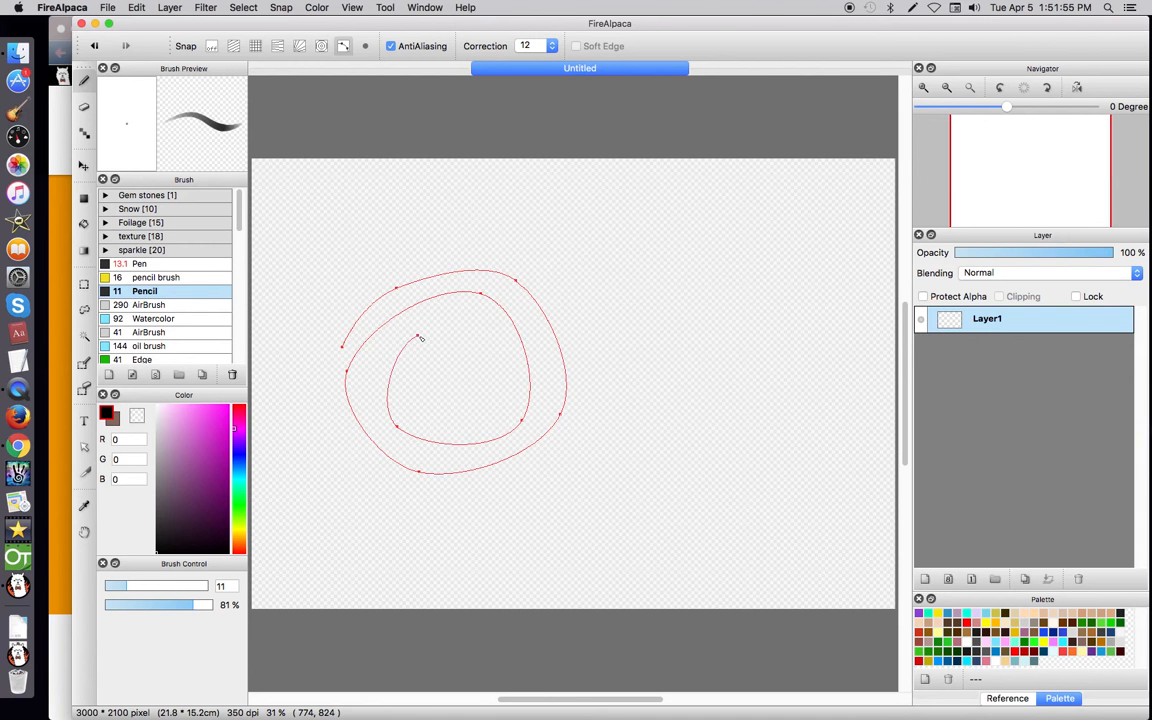
pyautogui.click(494, 337)
pyautogui.click(485, 399)
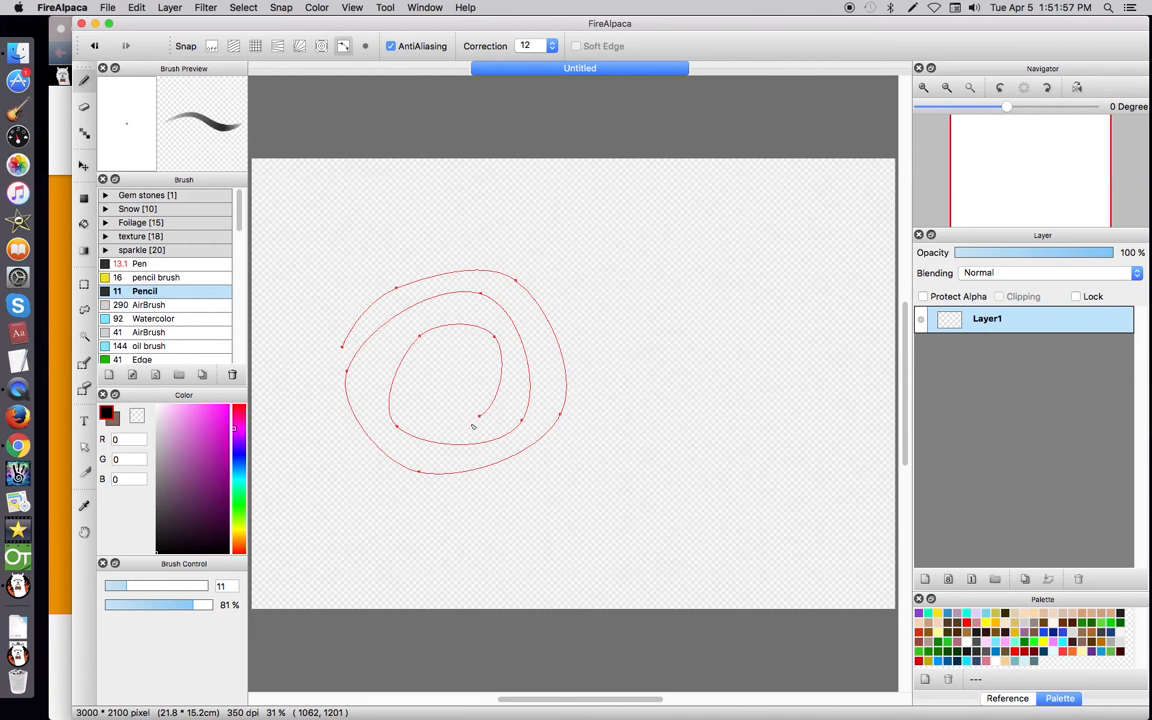
pyautogui.click(455, 421)
pyautogui.click(424, 381)
pyautogui.click(431, 373)
pyautogui.press('Return')
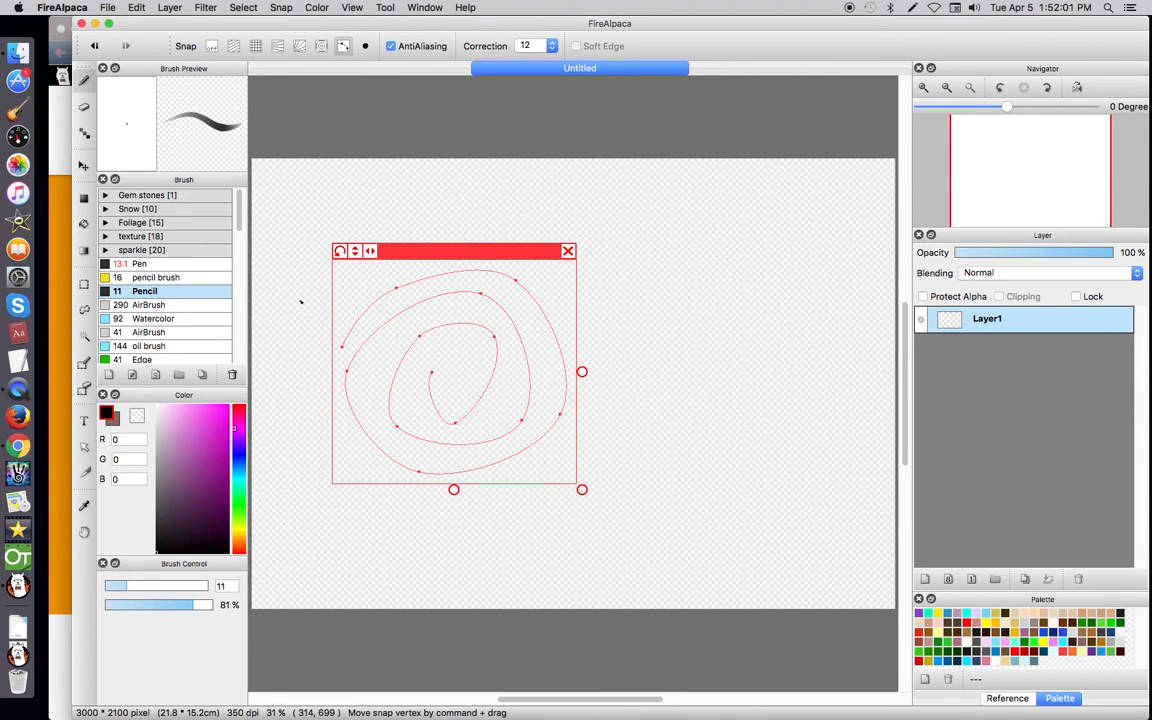
# Trace the spiral curve guide with the pencil and undo the stroke.
pyautogui.moveTo(343, 352)
pyautogui.mouseDown()
pyautogui.moveTo(374, 315)
pyautogui.moveTo(442, 282)
pyautogui.moveTo(522, 296)
pyautogui.moveTo(534, 499)
pyautogui.moveTo(385, 518)
pyautogui.moveTo(329, 456)
pyautogui.moveTo(355, 375)
pyautogui.moveTo(468, 296)
pyautogui.moveTo(512, 368)
pyautogui.moveTo(499, 441)
pyautogui.moveTo(397, 423)
pyautogui.moveTo(388, 355)
pyautogui.moveTo(457, 317)
pyautogui.moveTo(497, 341)
pyautogui.moveTo(487, 415)
pyautogui.moveTo(467, 431)
pyautogui.moveTo(444, 364)
pyautogui.mouseUp()
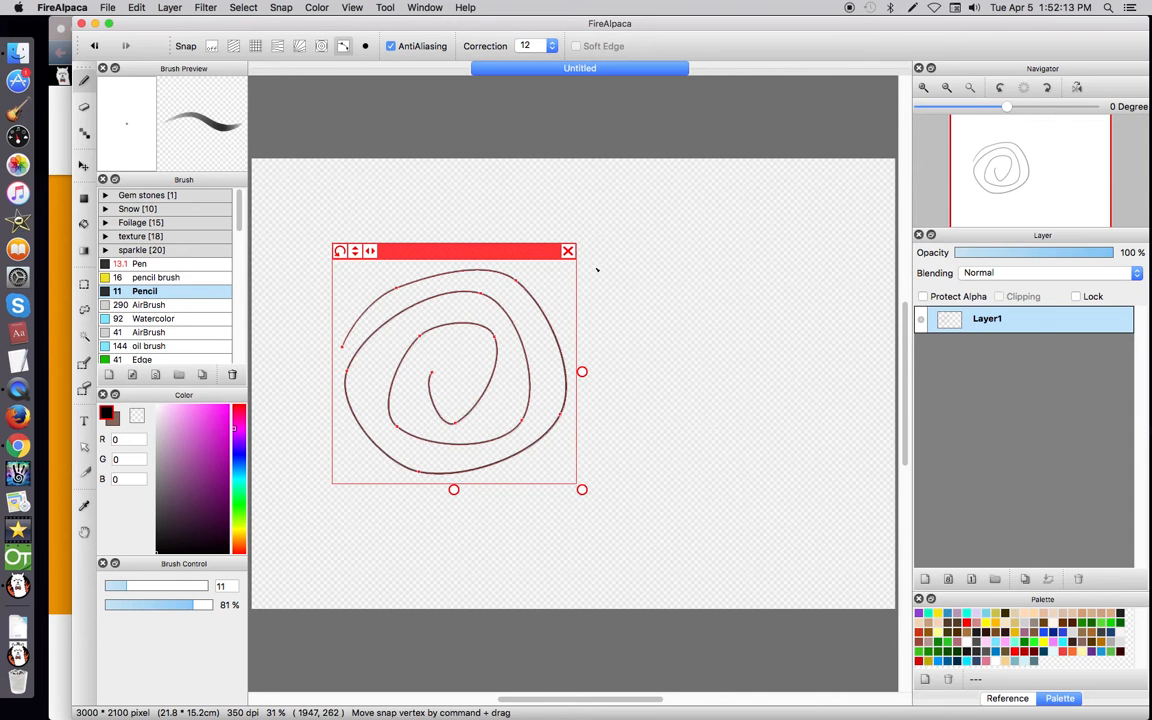
pyautogui.click(568, 251)
pyautogui.press('super+z')
# Redefine the Parallel snap direction, and go through the Crisscross and Vanishing Point snap settings.
pyautogui.click(232, 46)
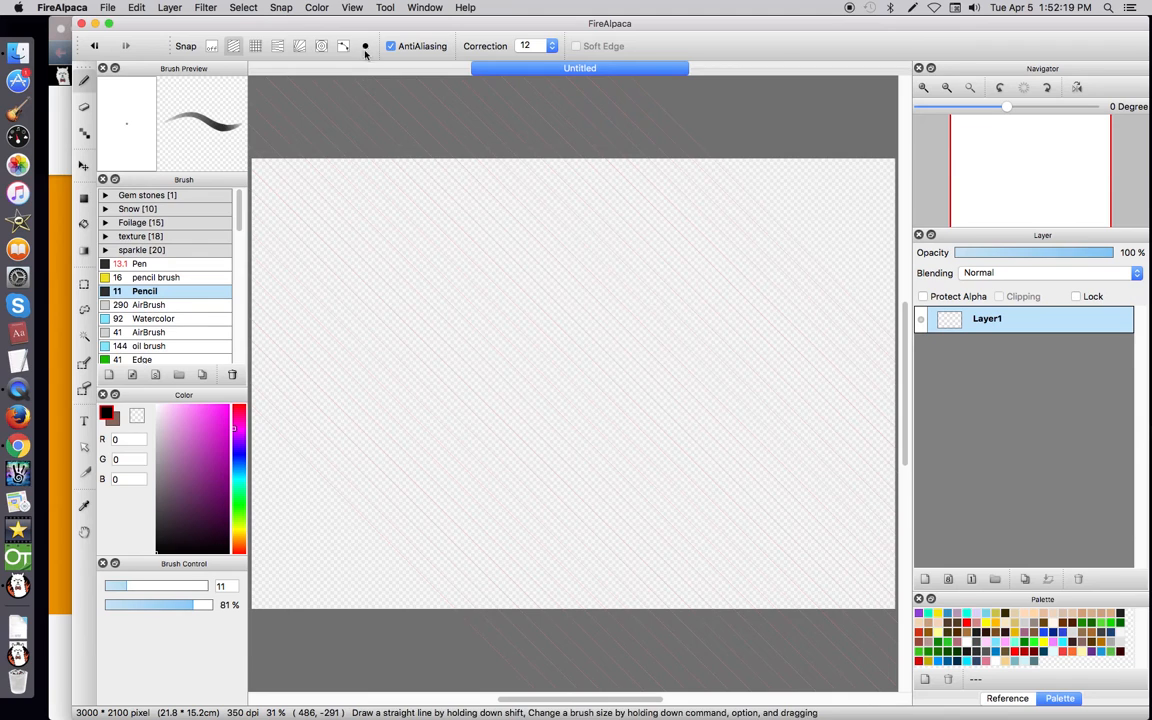
pyautogui.moveTo(339, 172); pyautogui.dragTo(787, 221)
pyautogui.click(256, 46)
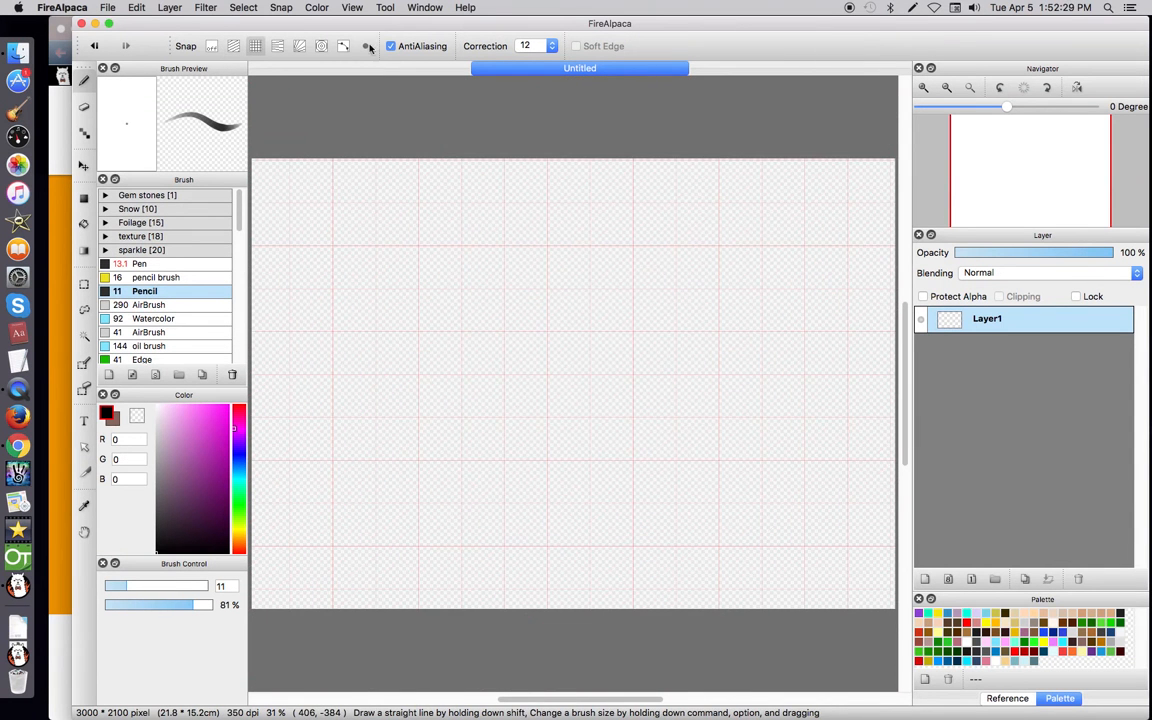
pyautogui.click(277, 46)
pyautogui.click(365, 46)
pyautogui.click(367, 85)
# Reposition the Radial snap centre and place the Circle snap centre near the middle of the canvas.
pyautogui.click(297, 47)
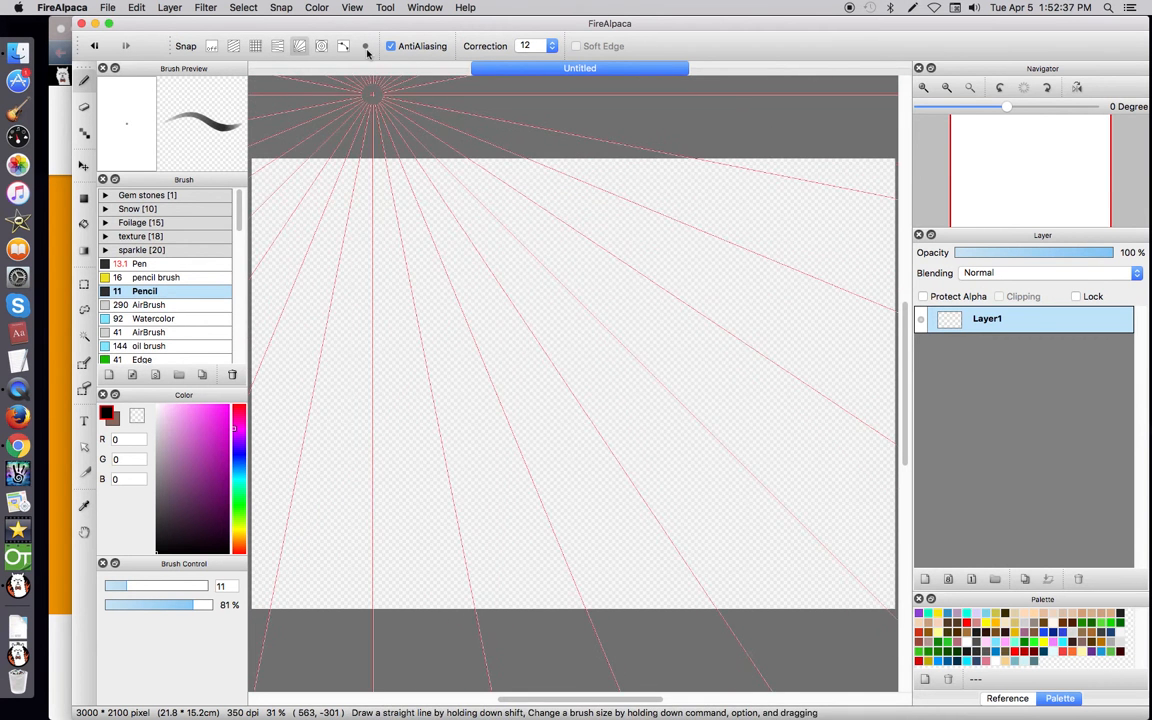
pyautogui.moveTo(370, 92); pyautogui.dragTo(590, 612)
pyautogui.click(322, 46)
pyautogui.moveTo(391, 257); pyautogui.dragTo(593, 350)
# Return to Curve snap, discard the spiral guide, and turn snapping off.
pyautogui.click(343, 46)
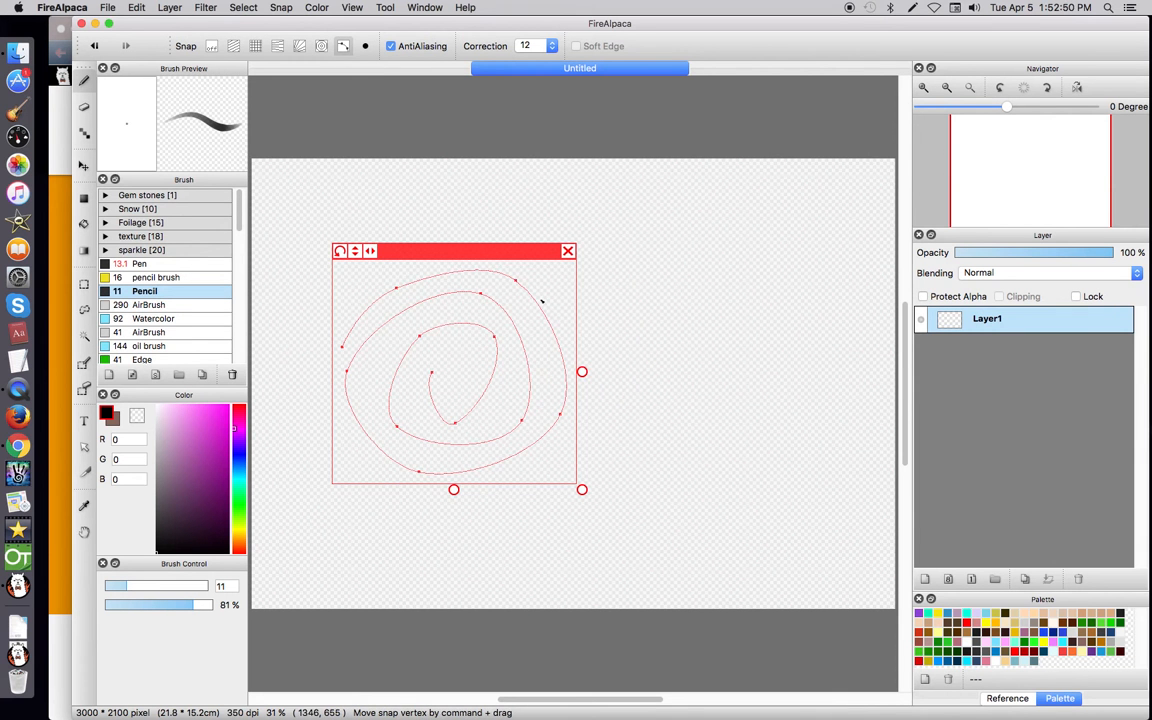
pyautogui.click(327, 45)
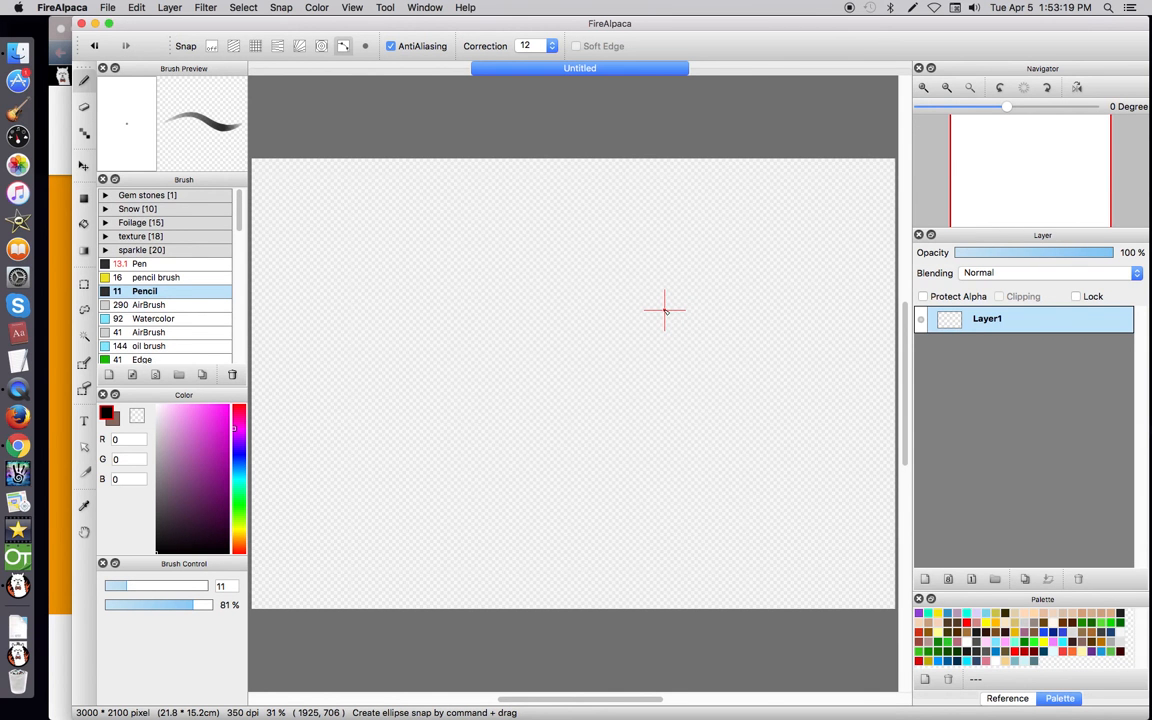
pyautogui.click(211, 47)
# Review the snap modes, switch on Crisscross snap, and turn snapping back off.
pyautogui.click(281, 7)
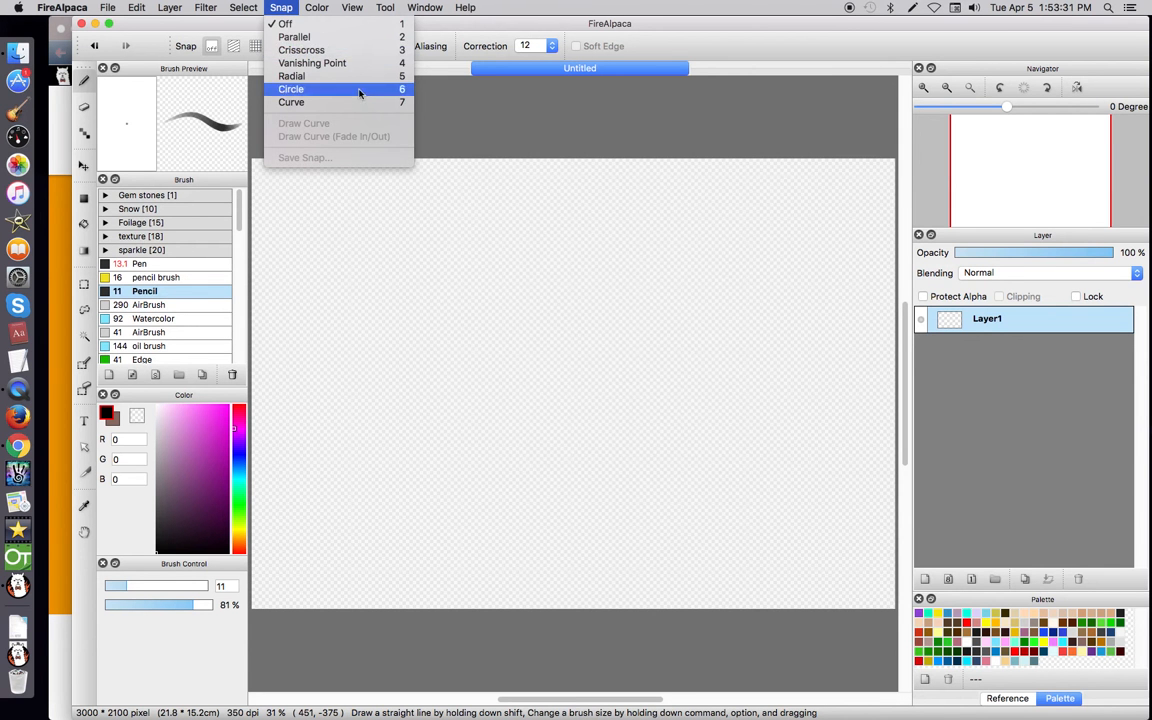
pyautogui.click(422, 94)
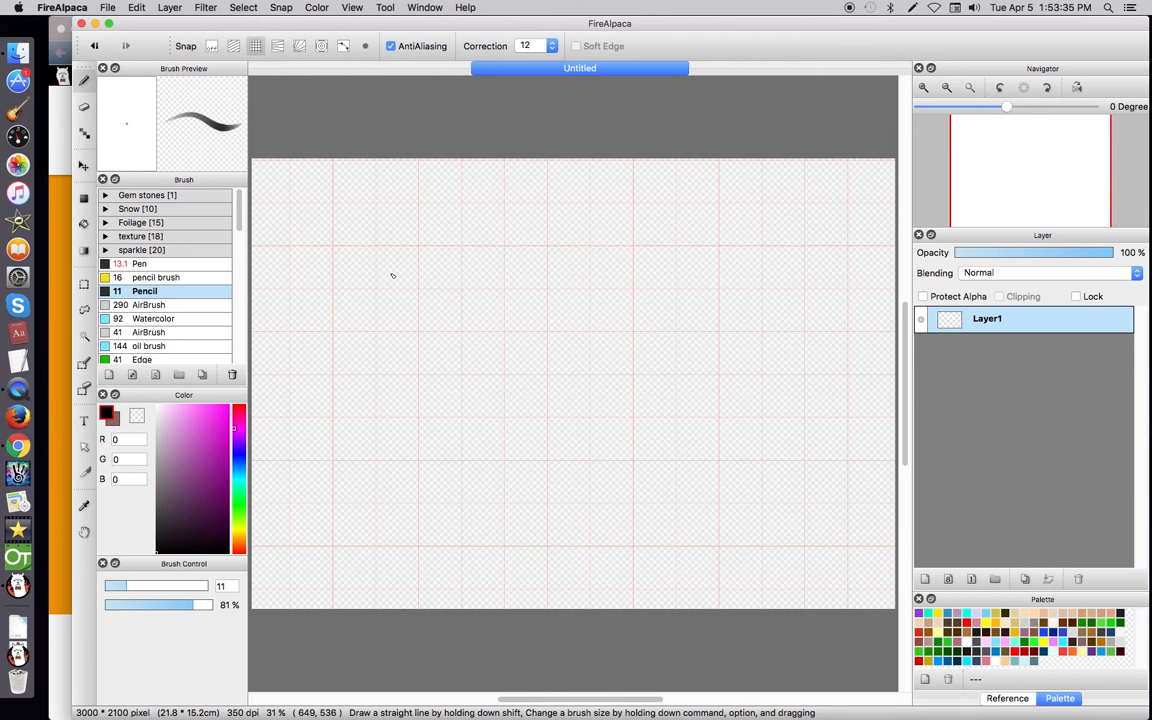
pyautogui.click(212, 46)
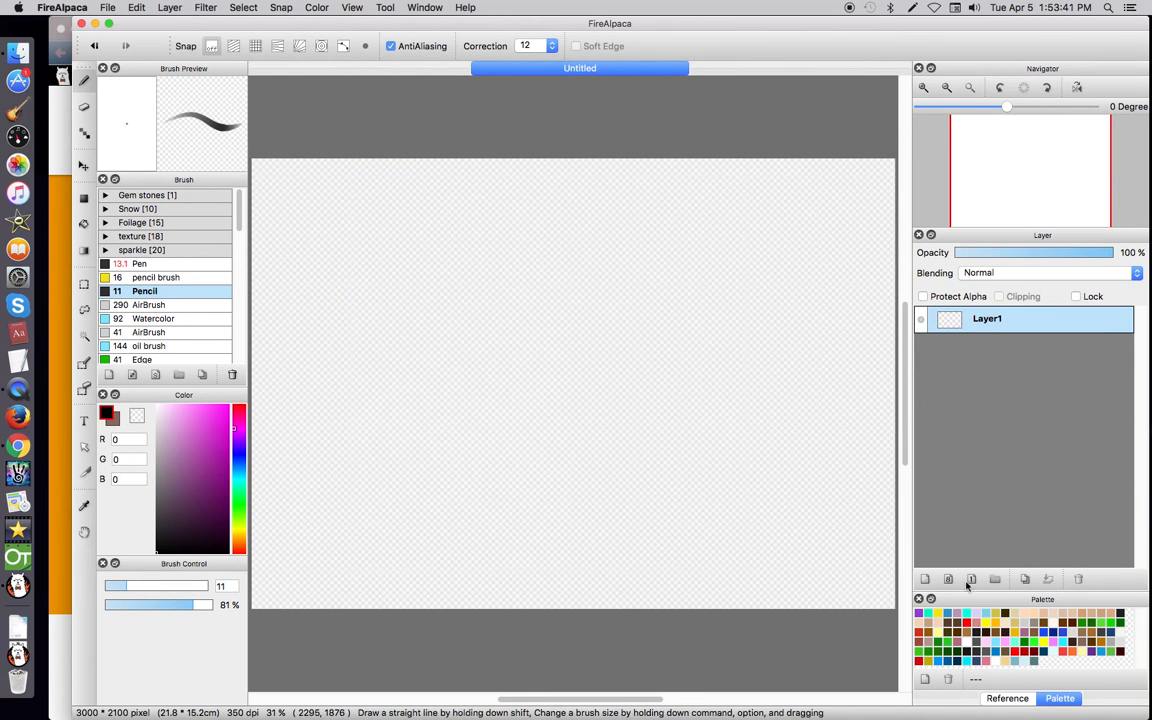
# Draw a set of concentric circles around the middle of the canvas with Circle snap, then turn snapping off.
pyautogui.click(321, 46)
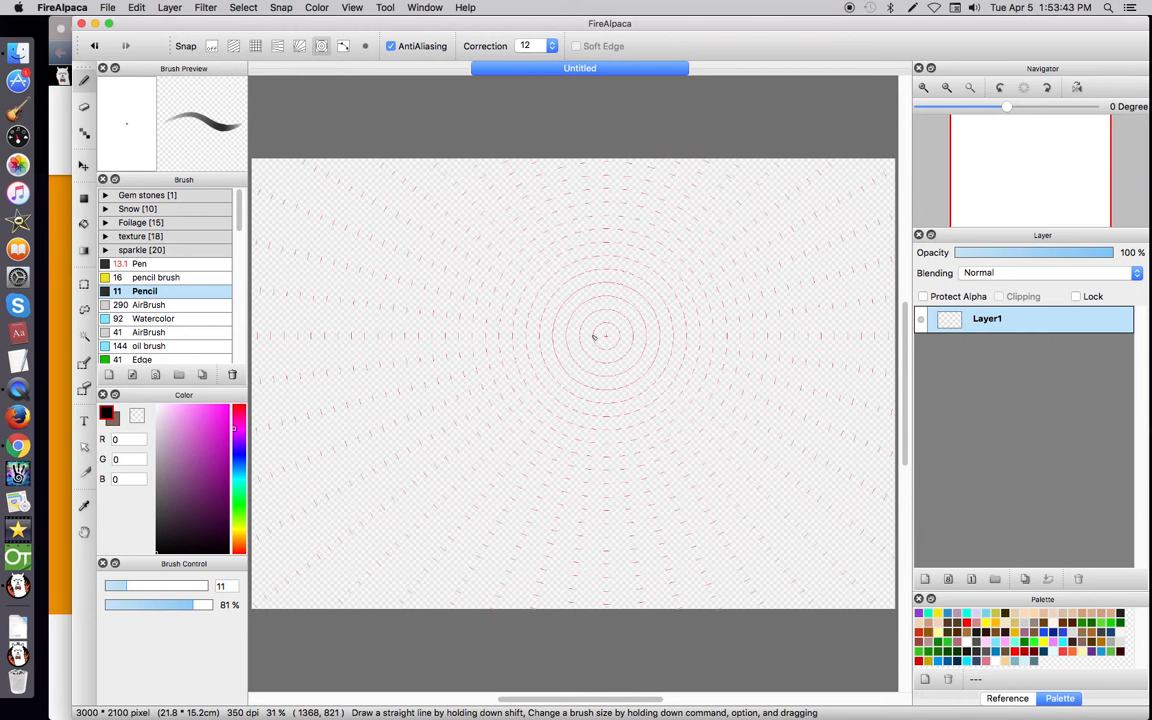
pyautogui.moveTo(600, 337); pyautogui.dragTo(606, 374)
pyautogui.moveTo(597, 304); pyautogui.dragTo(633, 395)
pyautogui.moveTo(606, 307); pyautogui.dragTo(643, 310)
pyautogui.moveTo(522, 291)
pyautogui.mouseDown()
pyautogui.moveTo(665, 338)
pyautogui.moveTo(622, 262)
pyautogui.moveTo(681, 314)
pyautogui.moveTo(614, 469)
pyautogui.mouseUp()
pyautogui.moveTo(495, 276); pyautogui.dragTo(505, 380)
pyautogui.moveTo(674, 255)
pyautogui.mouseDown()
pyautogui.moveTo(674, 501)
pyautogui.moveTo(424, 321)
pyautogui.moveTo(698, 291)
pyautogui.mouseUp()
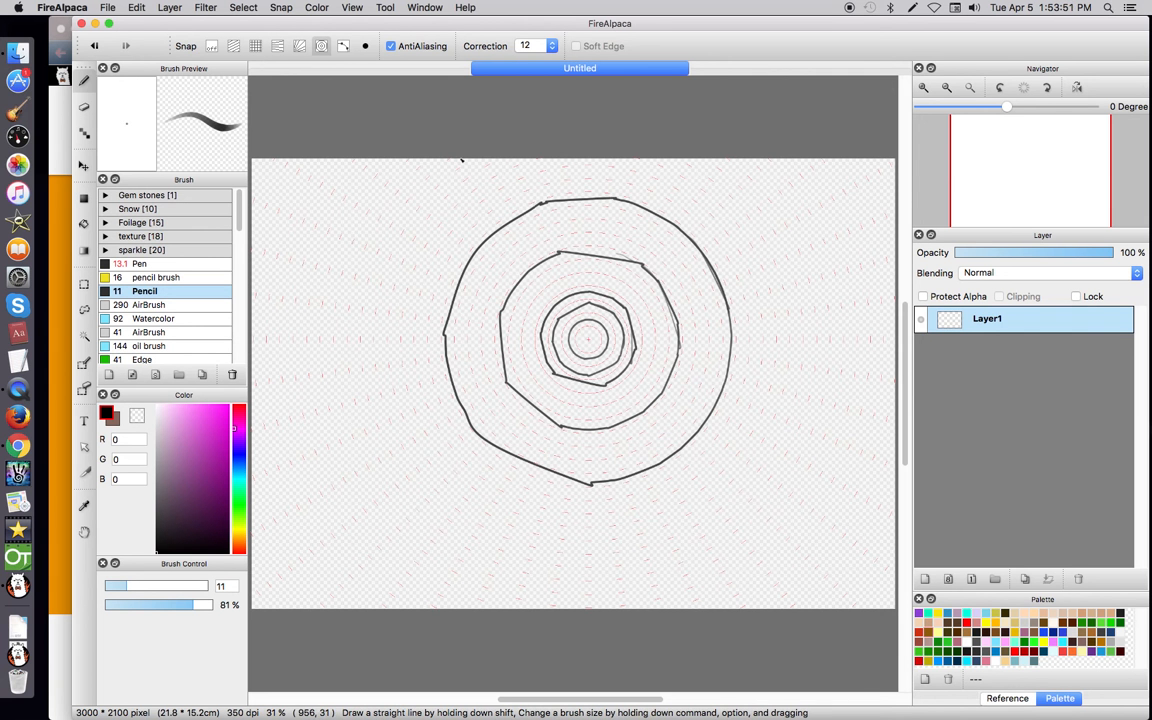
pyautogui.moveTo(472, 199)
pyautogui.mouseDown()
pyautogui.moveTo(420, 238)
pyautogui.moveTo(385, 330)
pyautogui.mouseUp()
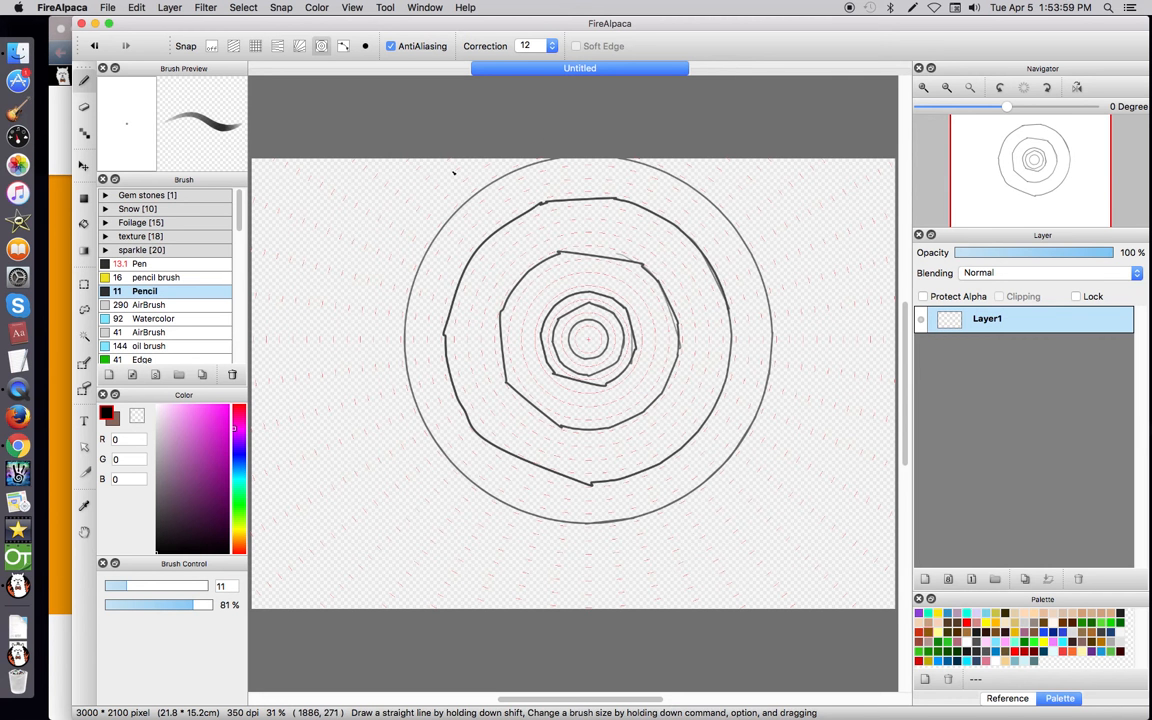
pyautogui.click(210, 46)
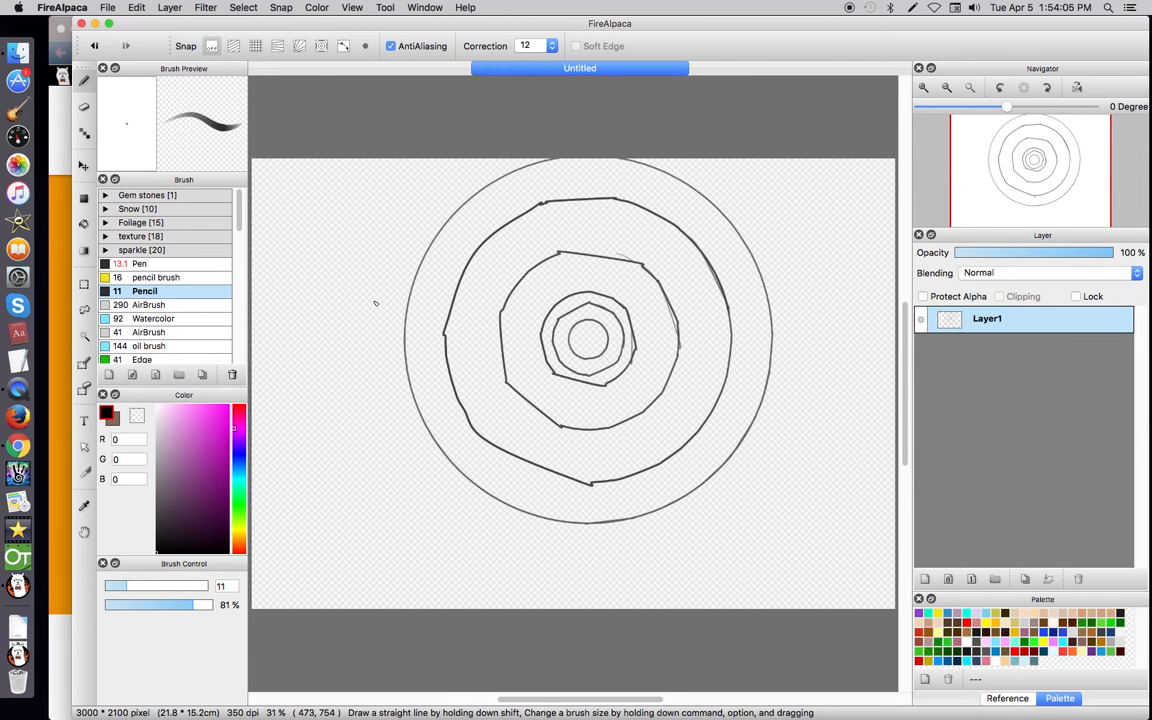
# Select the entire canvas, then clear that selection with the rectangular Select tool.
pyautogui.click(244, 8)
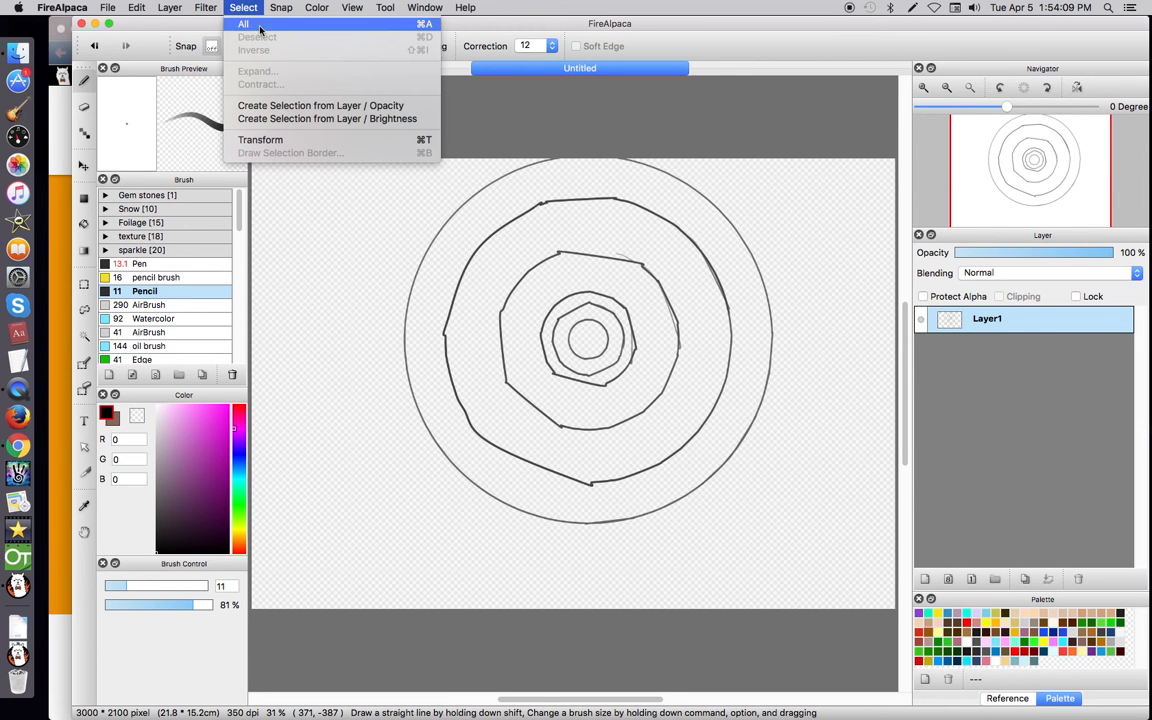
pyautogui.click(260, 28)
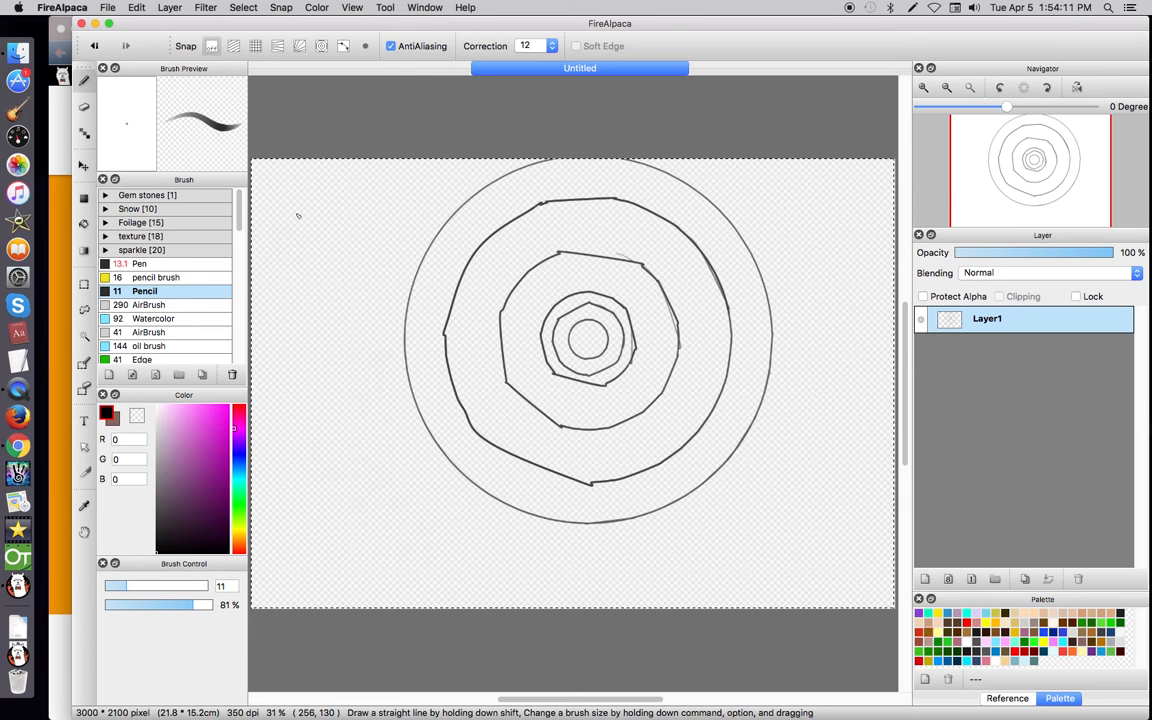
pyautogui.click(84, 284)
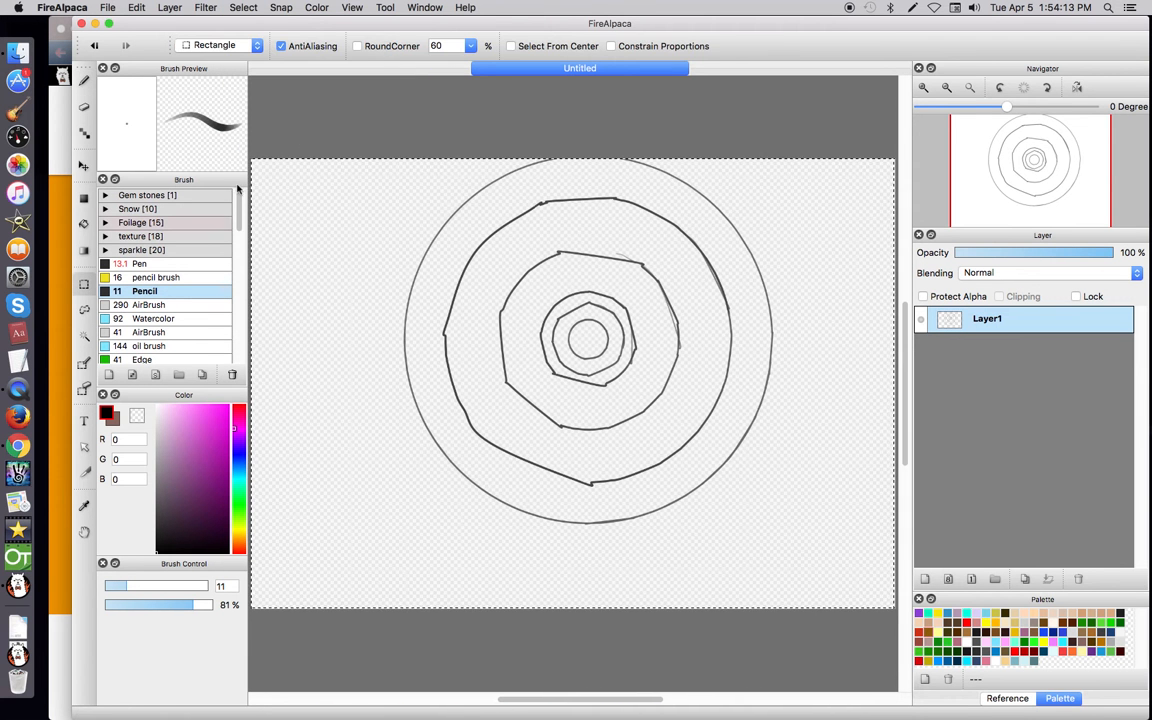
pyautogui.click(281, 150)
# Create a selection from the layer's opacity, inspect its edges around the pencil lines up close, and deselect.
pyautogui.click(243, 7)
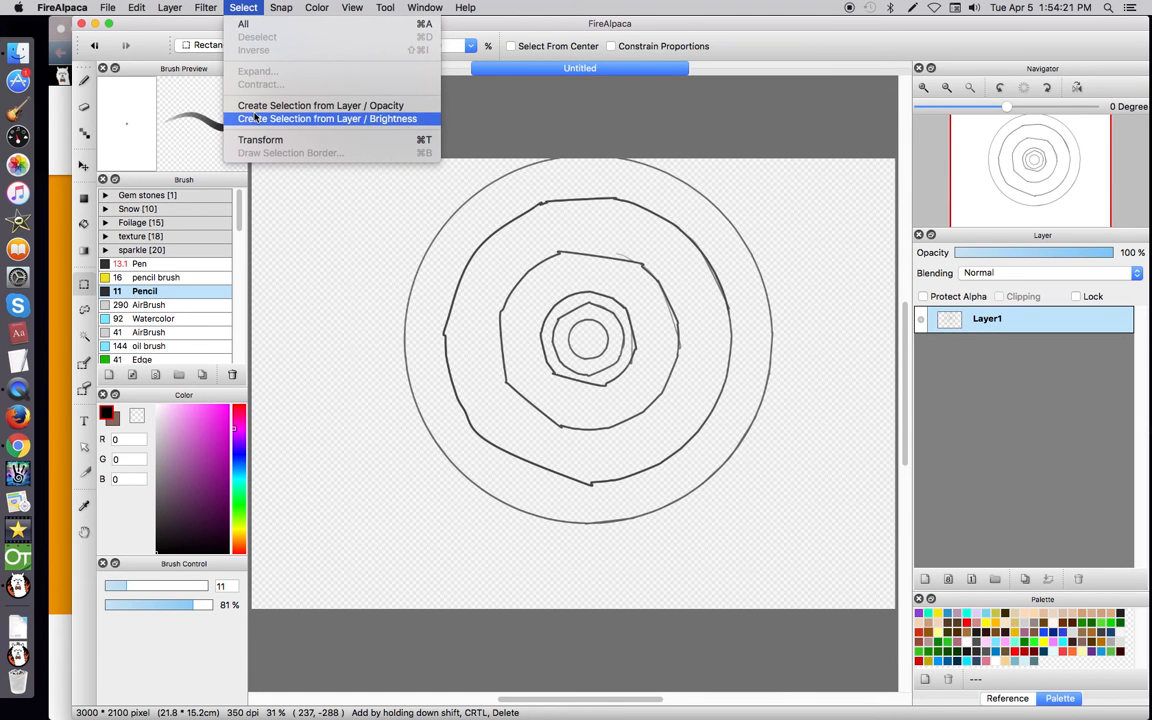
pyautogui.click(332, 107)
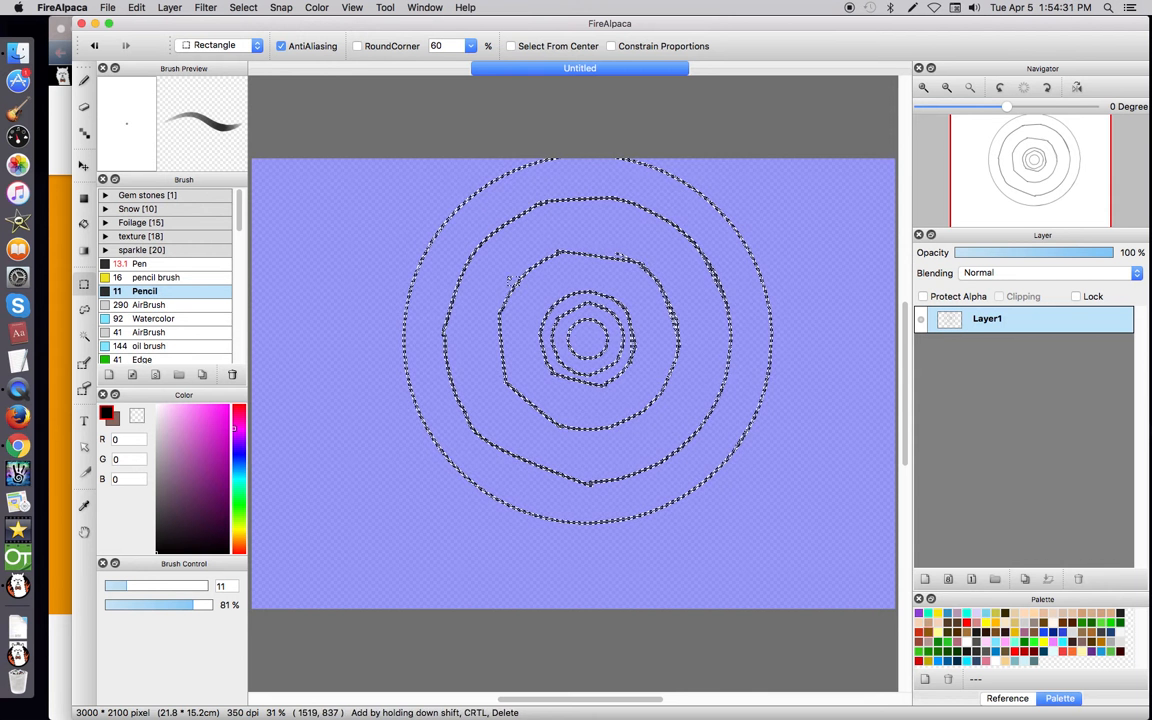
pyautogui.click(924, 99)
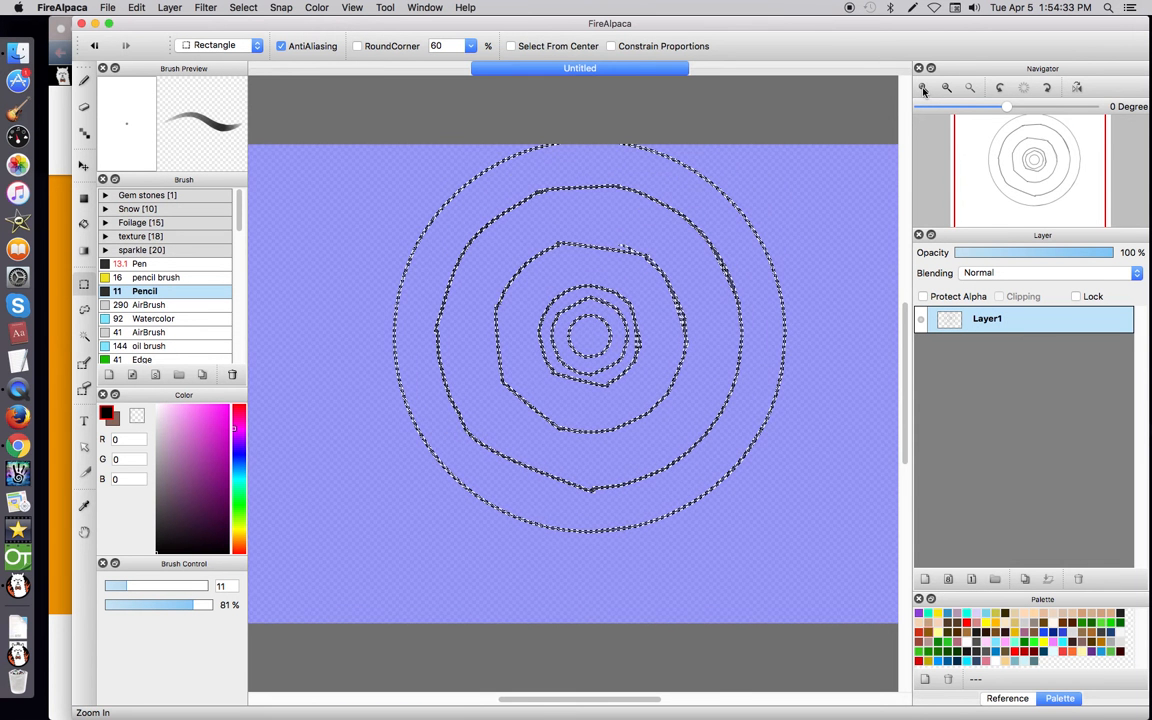
pyautogui.click(925, 100)
pyautogui.scroll(5, 535, 342)
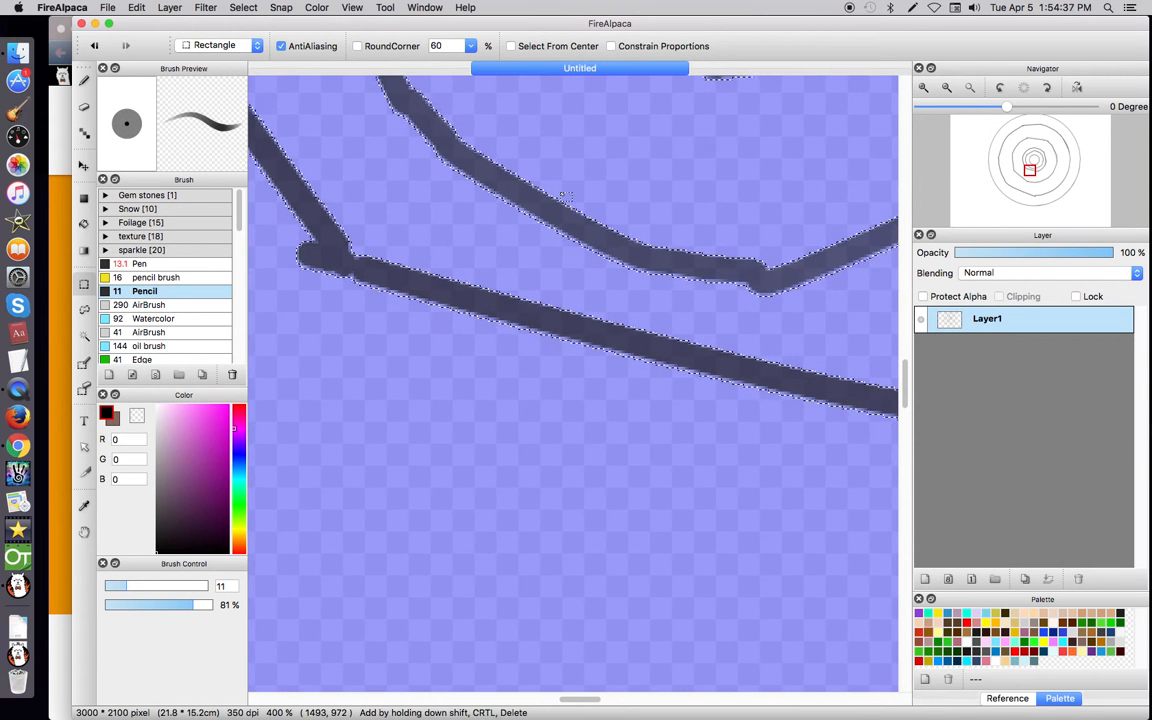
pyautogui.click(968, 90)
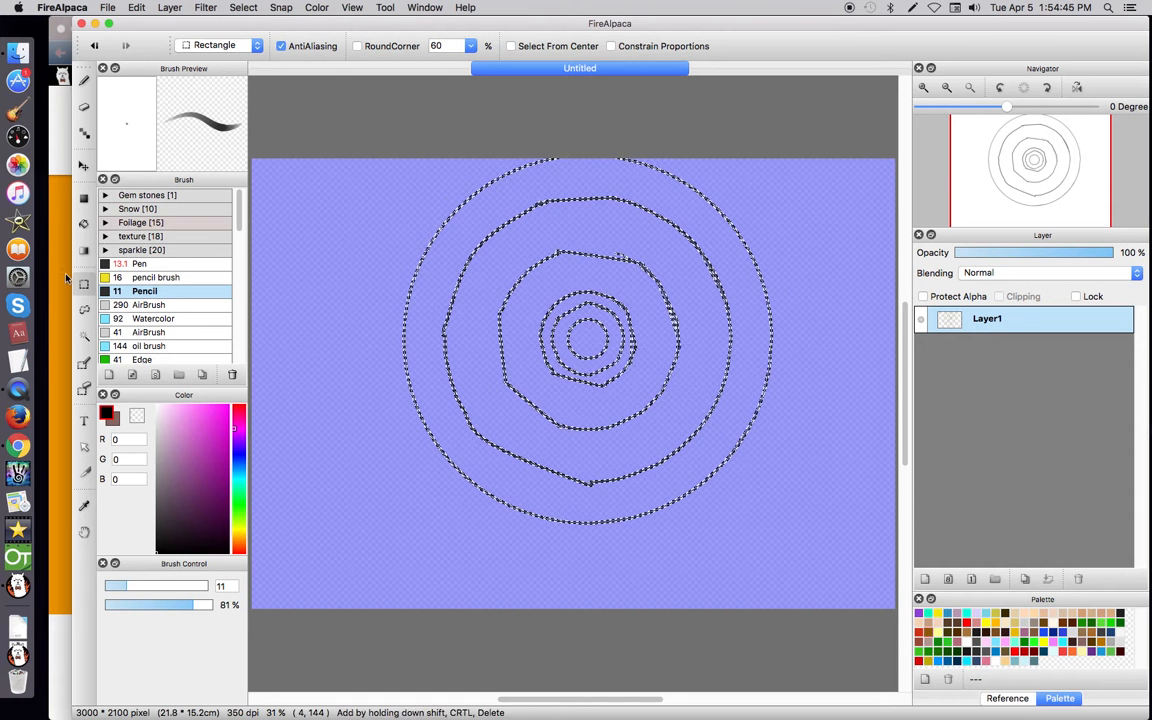
pyautogui.click(352, 185)
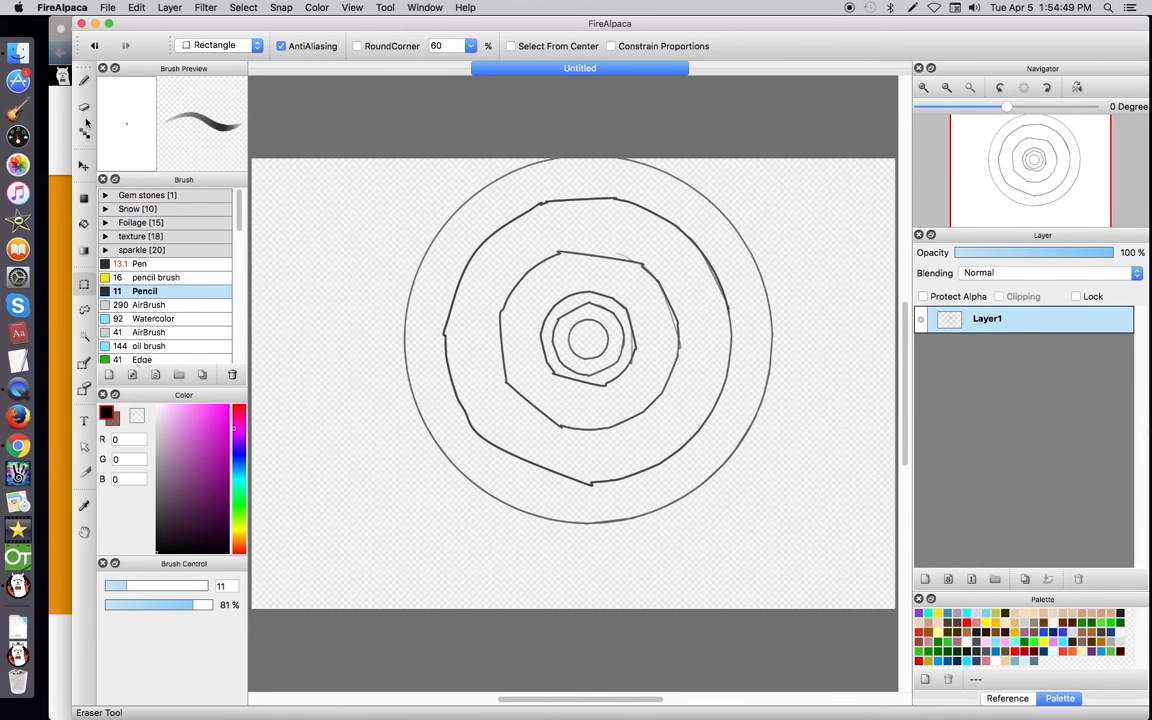
# Draw a set of bold concentric circles with the Pen brush, using Circle snap centred in the left part of the canvas.
pyautogui.click(88, 83)
pyautogui.click(321, 46)
pyautogui.keyDown('super'); pyautogui.click(318, 306); pyautogui.keyUp('super')
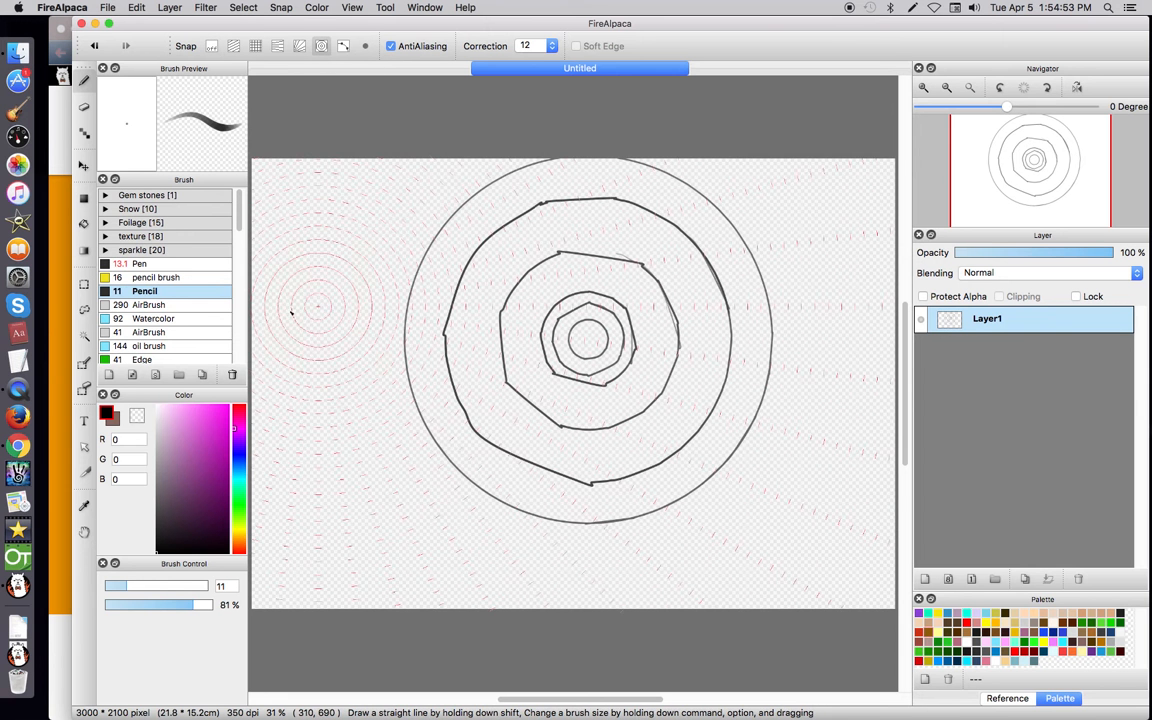
pyautogui.click(150, 264)
pyautogui.moveTo(344, 298)
pyautogui.mouseDown()
pyautogui.moveTo(297, 287)
pyautogui.moveTo(318, 280)
pyautogui.moveTo(263, 300)
pyautogui.moveTo(368, 271)
pyautogui.mouseUp()
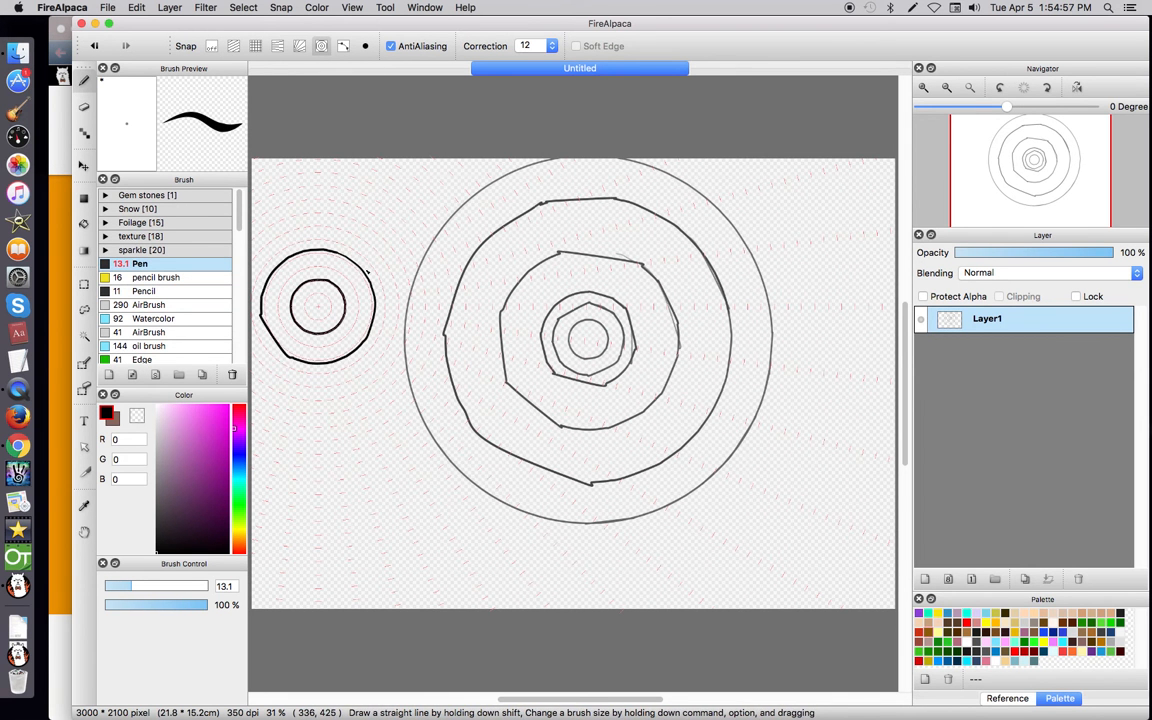
pyautogui.moveTo(356, 228); pyautogui.dragTo(214, 362)
pyautogui.moveTo(337, 148); pyautogui.dragTo(222, 333)
pyautogui.moveTo(315, 157); pyautogui.dragTo(345, 146)
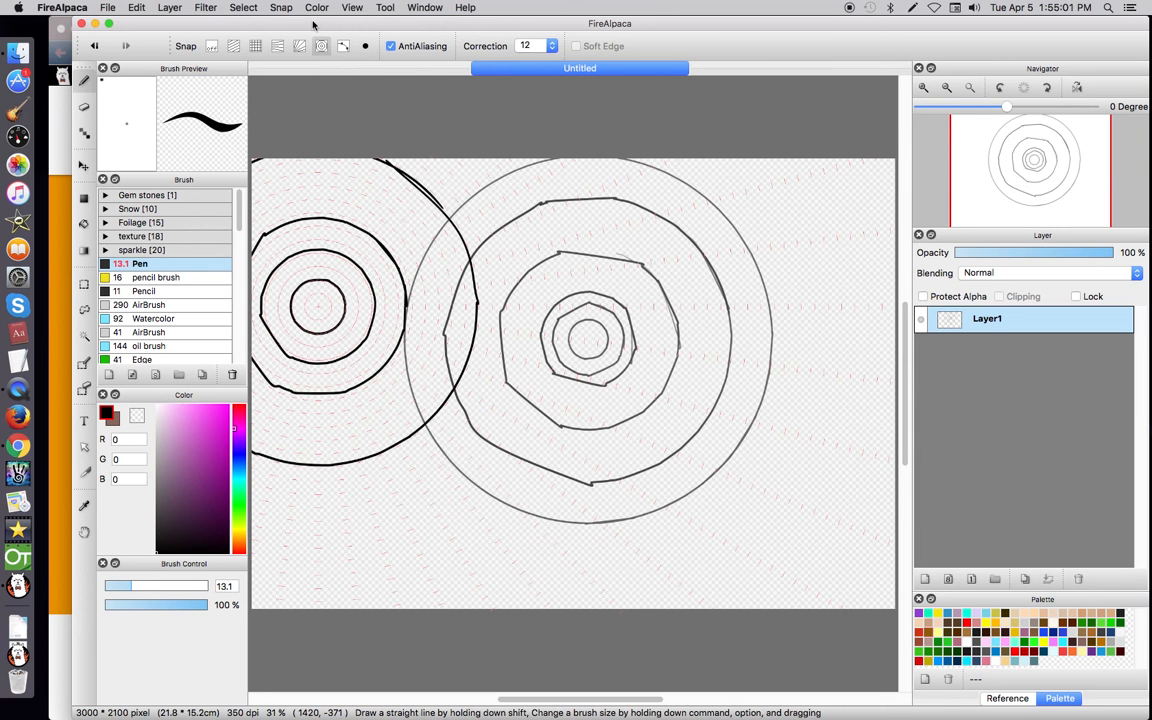
# Create a selection from the layer's opacity, turn snapping off, and inspect the selected lines up close.
pyautogui.click(246, 12)
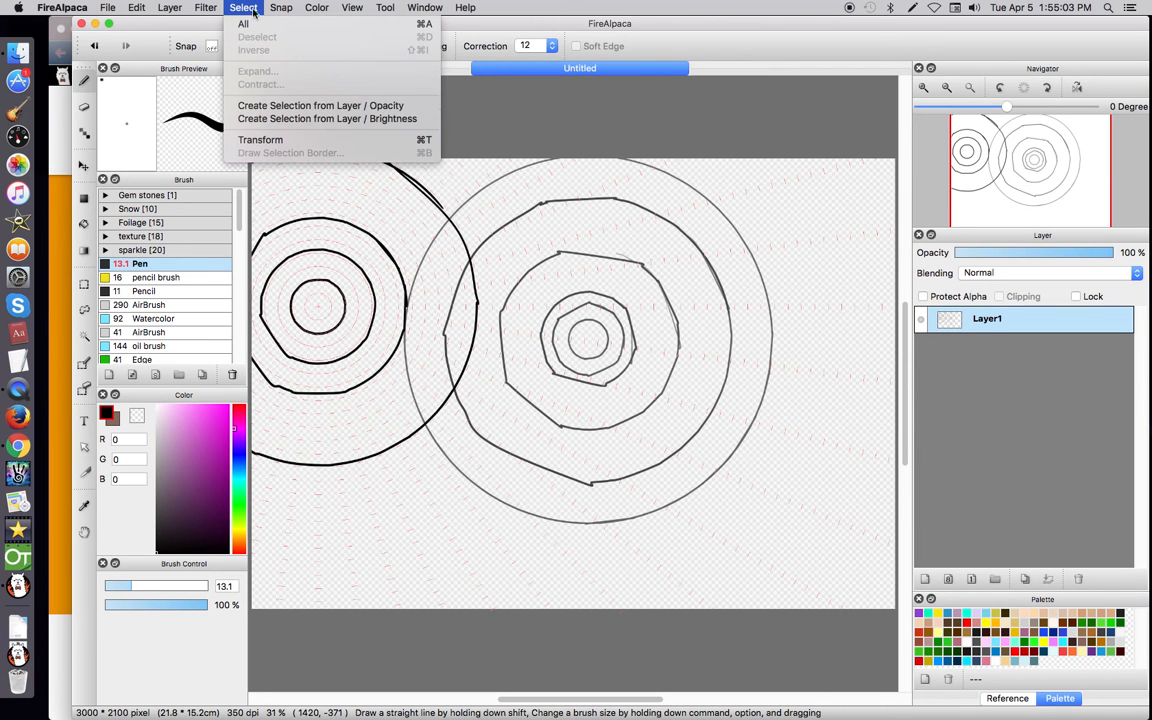
pyautogui.click(318, 110)
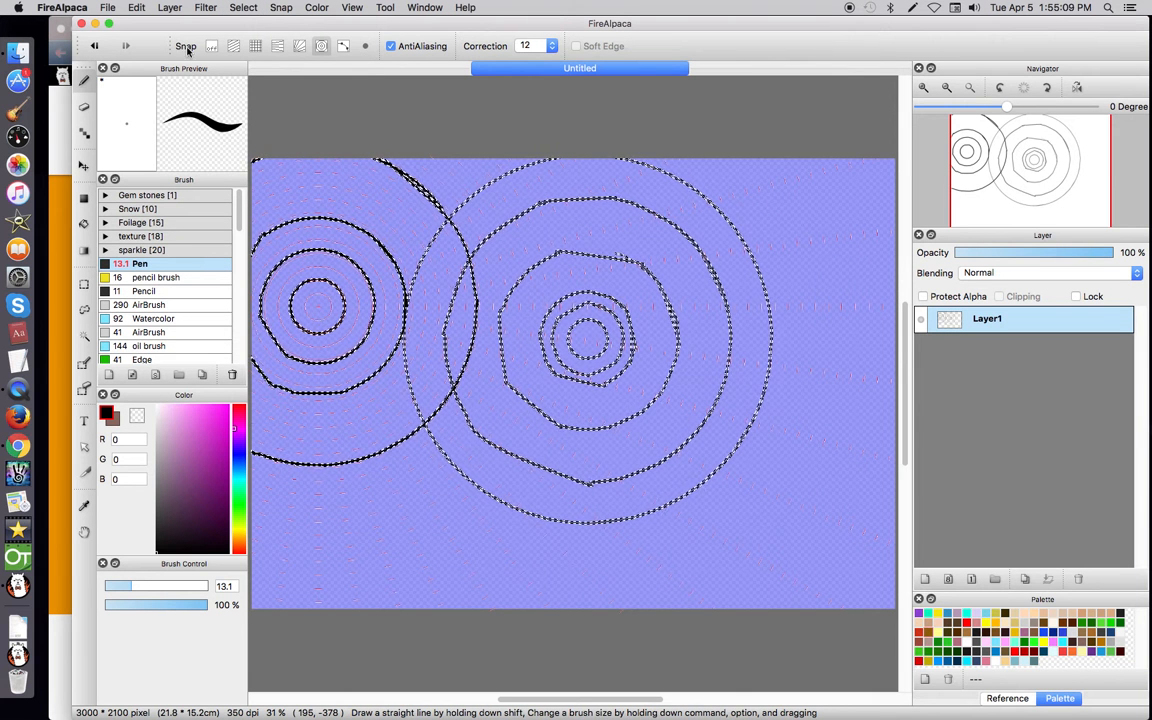
pyautogui.click(924, 89)
pyautogui.click(924, 89)
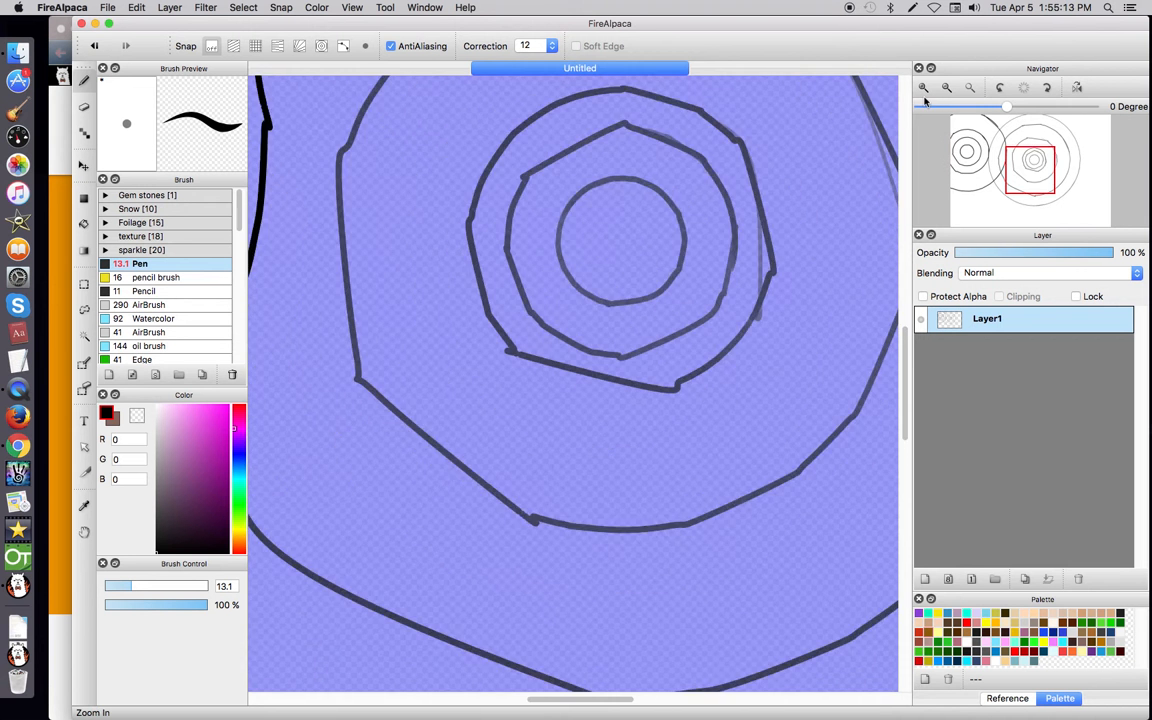
pyautogui.click(924, 89)
pyautogui.click(924, 89)
pyautogui.moveTo(1030, 170)
pyautogui.mouseDown()
pyautogui.moveTo(931, 170)
pyautogui.moveTo(990, 165)
pyautogui.moveTo(975, 155)
pyautogui.mouseUp()
pyautogui.click(970, 87)
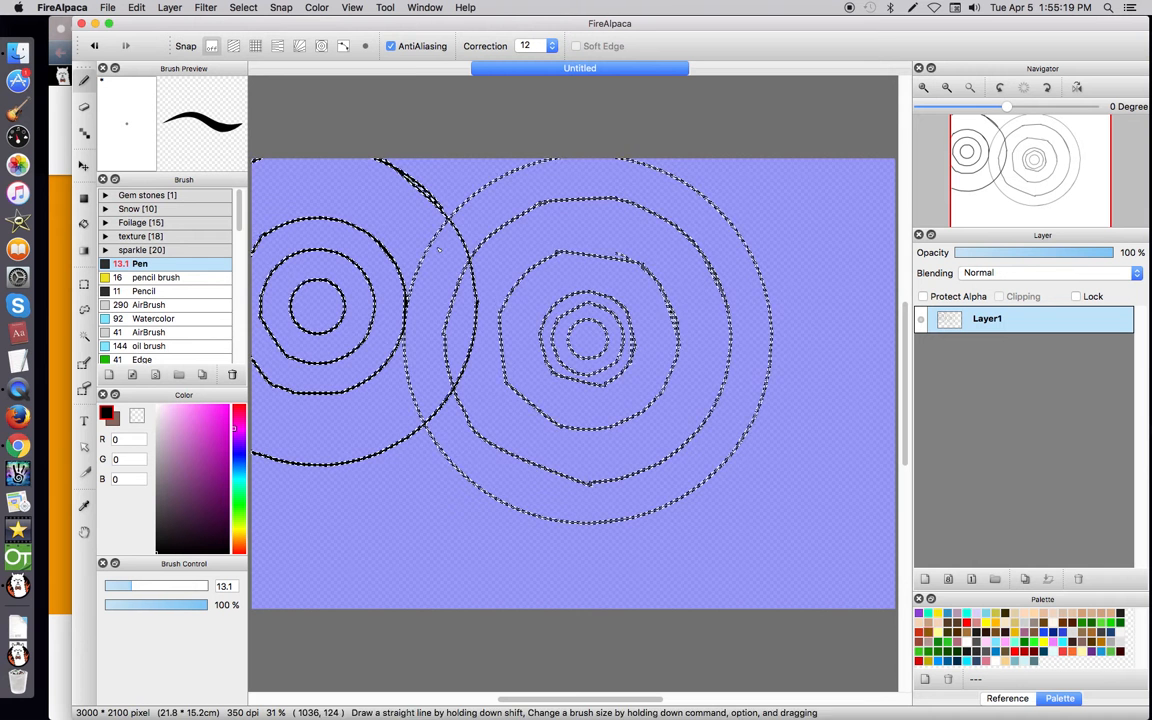
# Create a selection from the layer's brightness.
pyautogui.click(279, 9)
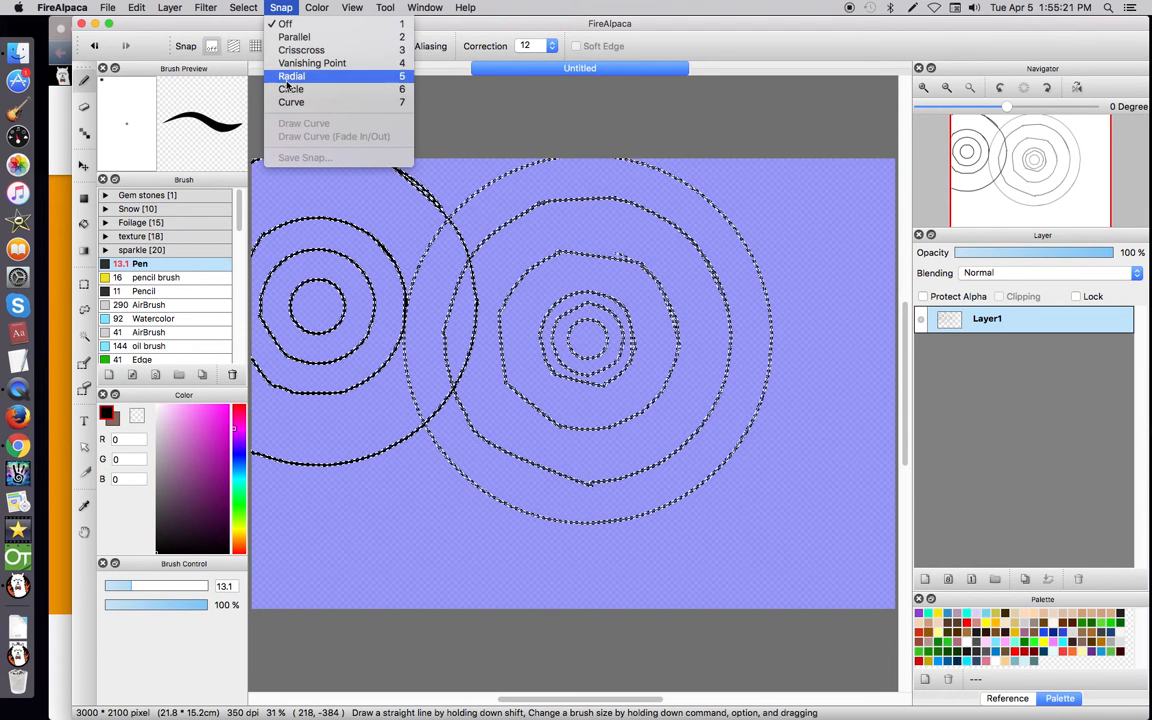
pyautogui.moveTo(244, 9)
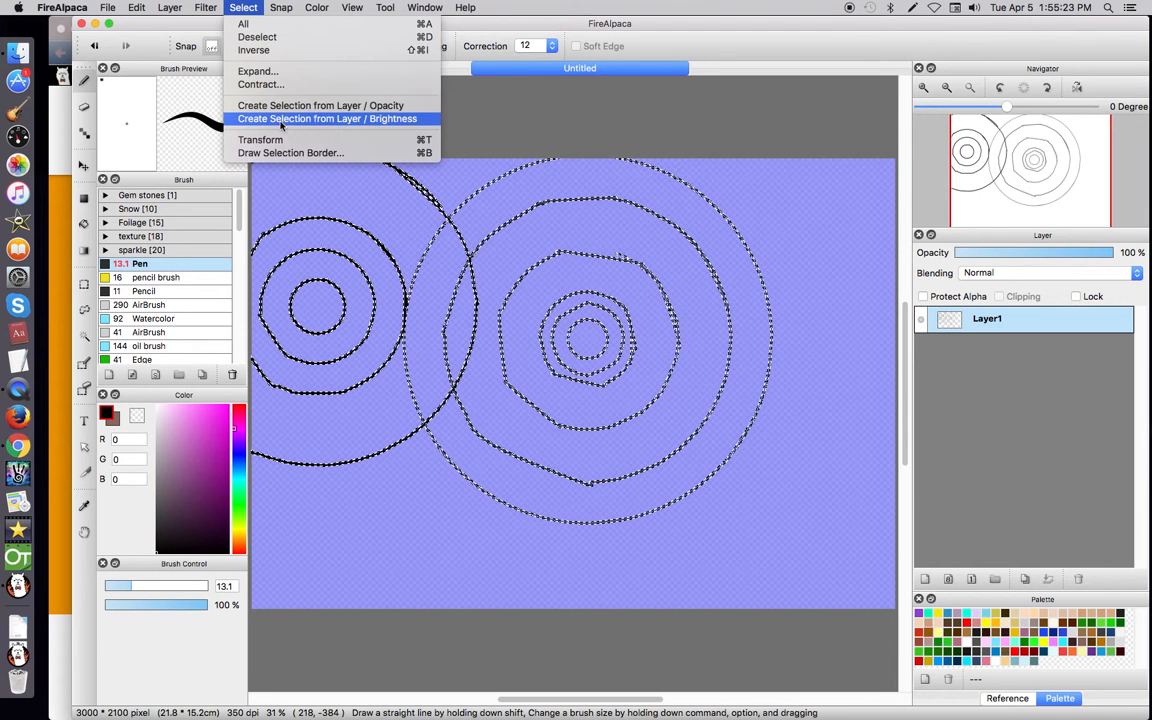
pyautogui.click(292, 119)
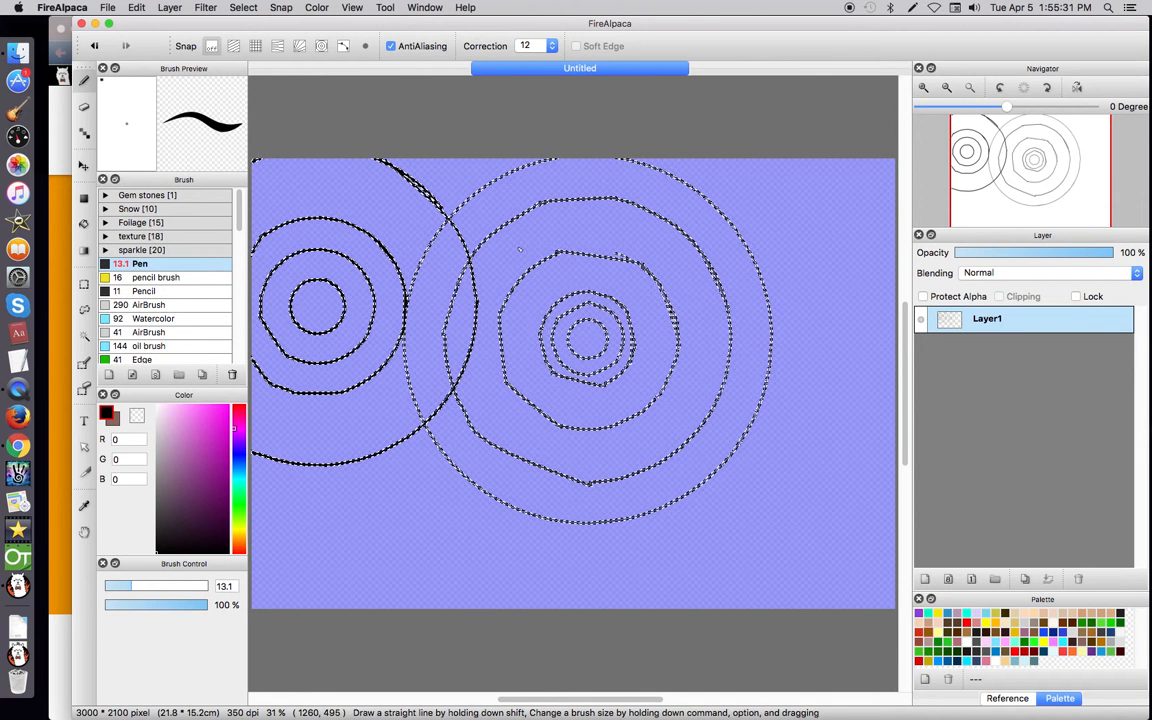
pyautogui.press('super+d')
# Transform the selected circles by moving and widening them, pull the lower-left corner in towards the centre, and apply the distortion.
pyautogui.click(243, 7)
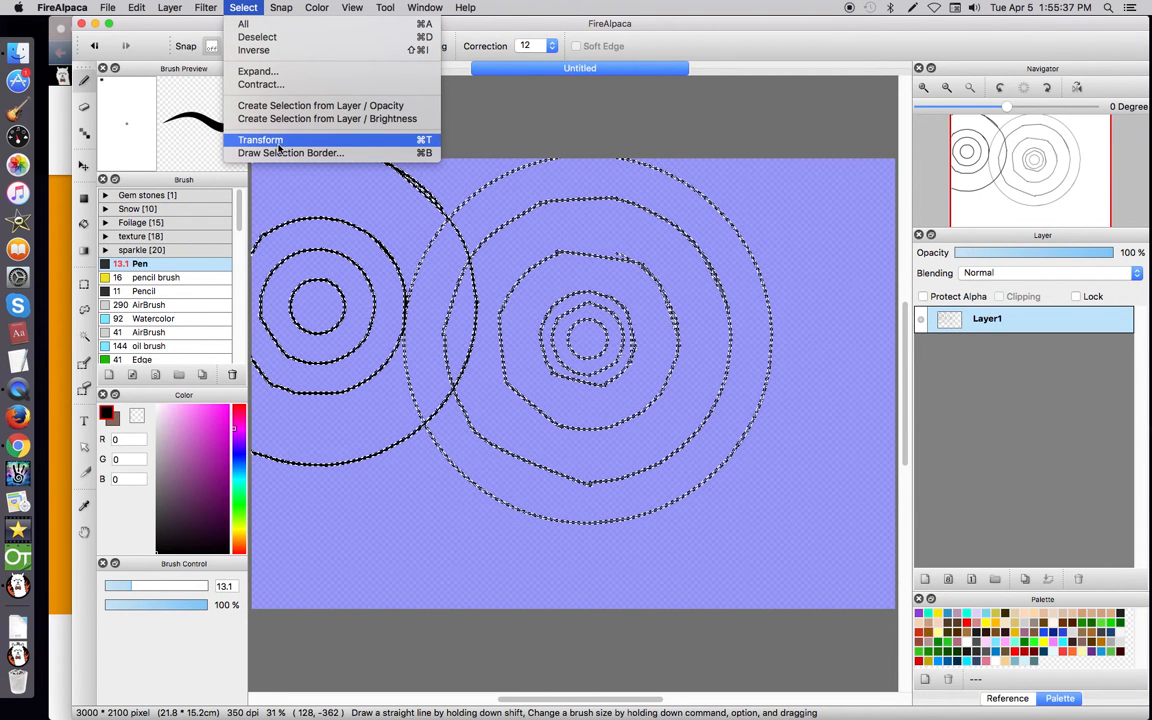
pyautogui.click(262, 143)
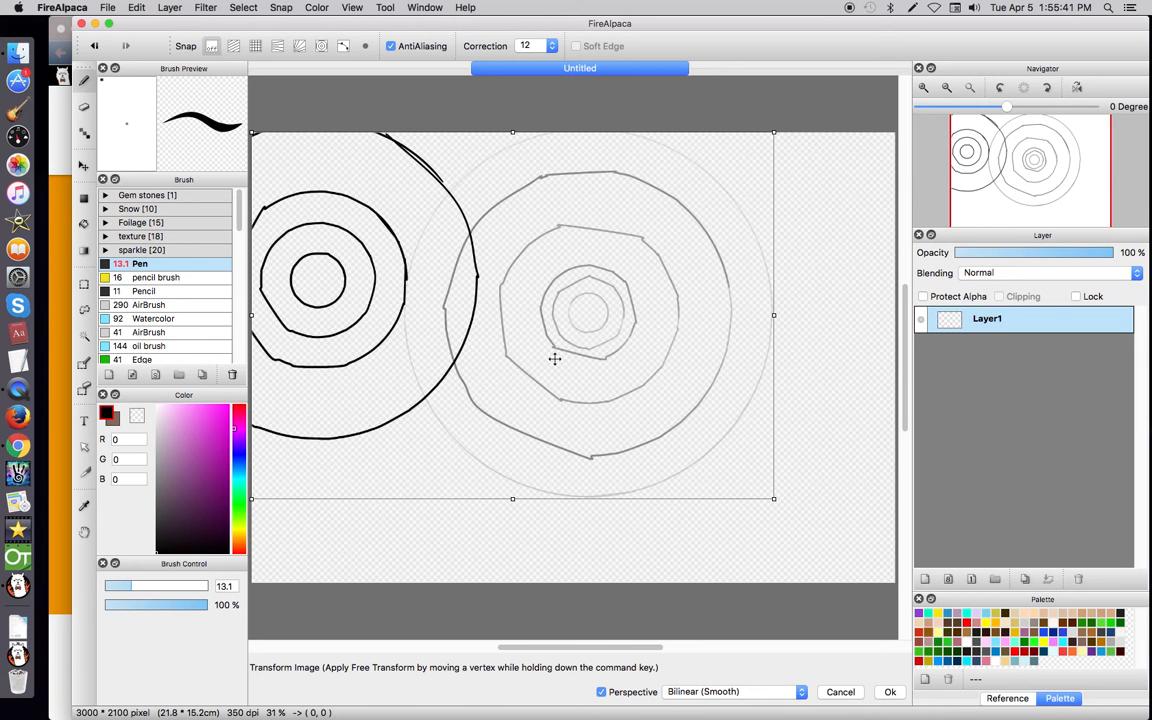
pyautogui.moveTo(471, 305)
pyautogui.mouseDown()
pyautogui.moveTo(542, 360)
pyautogui.moveTo(554, 353)
pyautogui.mouseUp()
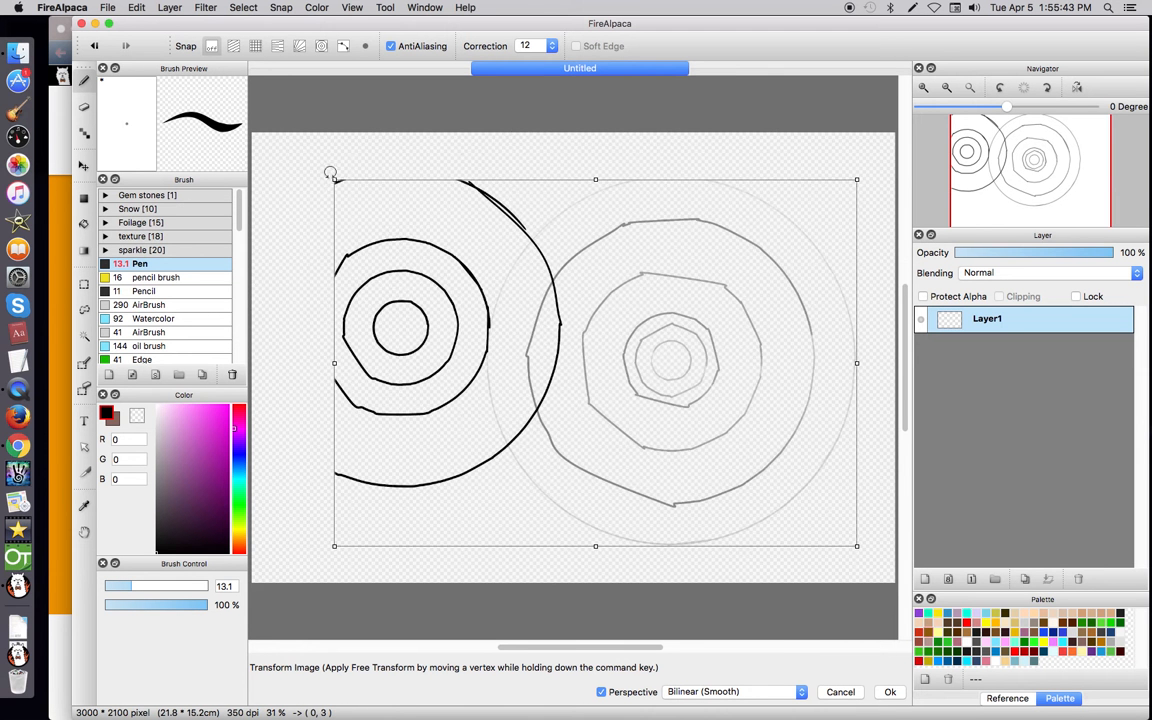
pyautogui.moveTo(336, 180)
pyautogui.mouseDown()
pyautogui.moveTo(517, 301)
pyautogui.moveTo(324, 170)
pyautogui.moveTo(340, 184)
pyautogui.mouseUp()
pyautogui.moveTo(430, 253); pyautogui.dragTo(342, 186)
pyautogui.moveTo(595, 184)
pyautogui.mouseDown()
pyautogui.moveTo(589, 417)
pyautogui.moveTo(584, 177)
pyautogui.mouseUp()
pyautogui.moveTo(341, 363)
pyautogui.mouseDown()
pyautogui.moveTo(553, 370)
pyautogui.moveTo(573, 406)
pyautogui.moveTo(413, 380)
pyautogui.moveTo(312, 380)
pyautogui.mouseUp()
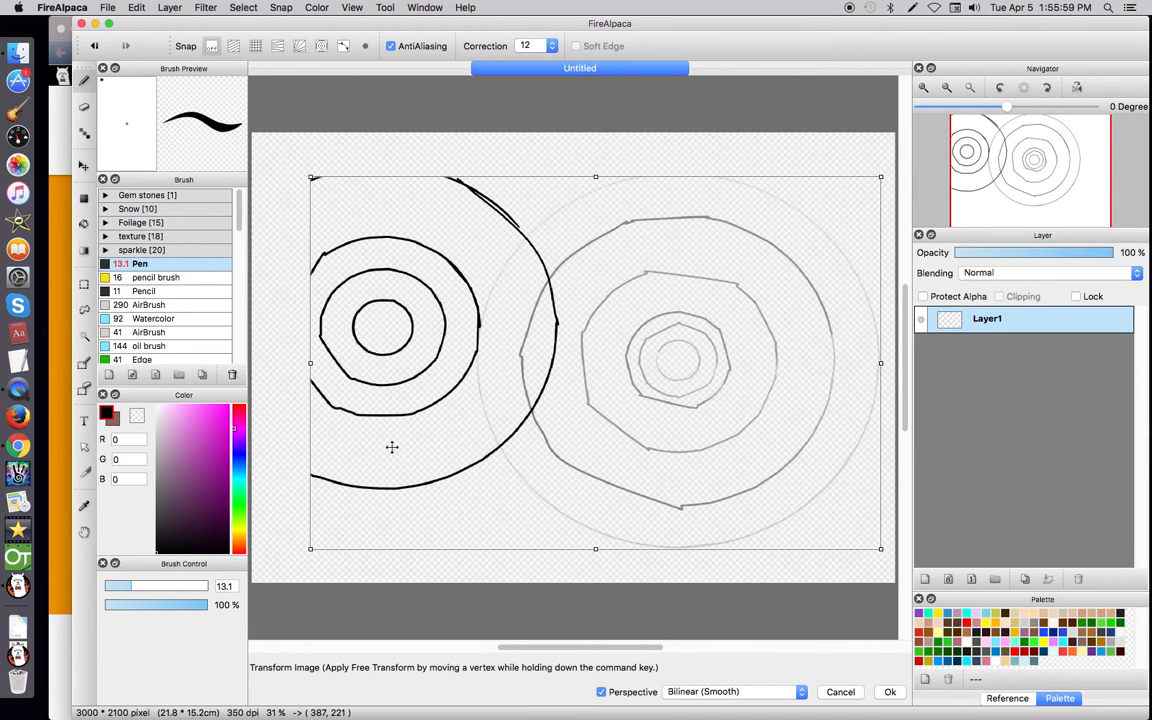
pyautogui.moveTo(310, 549)
pyautogui.mouseDown()
pyautogui.moveTo(527, 347)
pyautogui.moveTo(522, 357)
pyautogui.mouseUp()
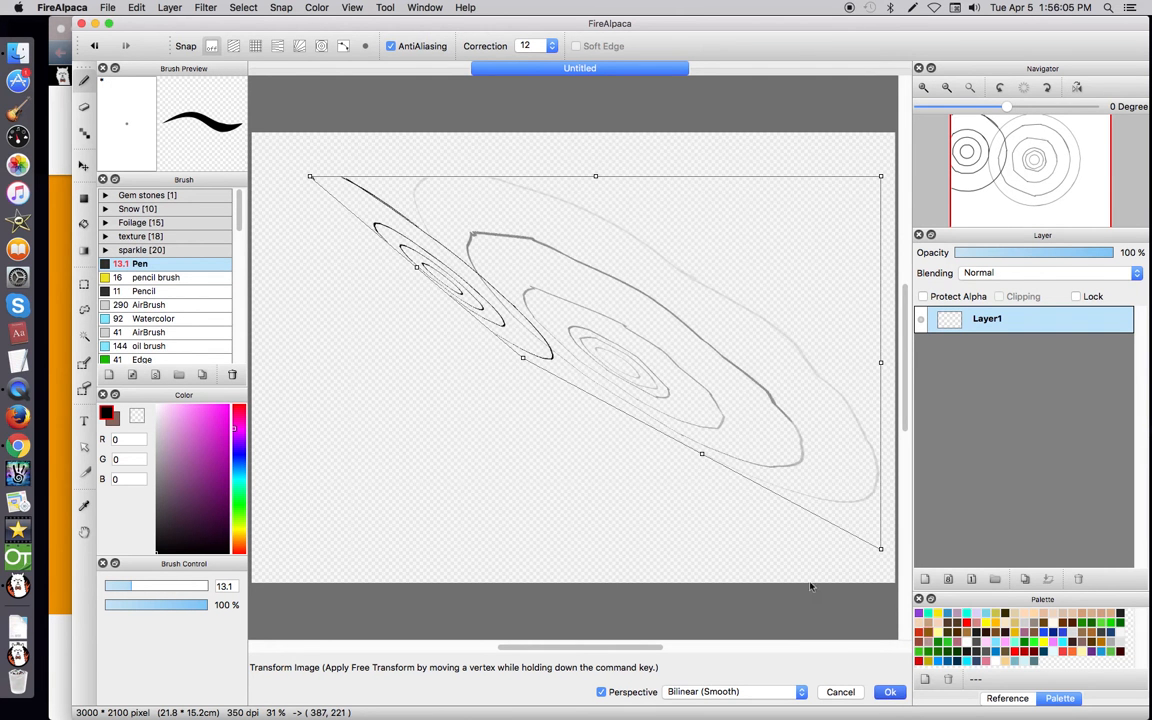
pyautogui.press('Return')
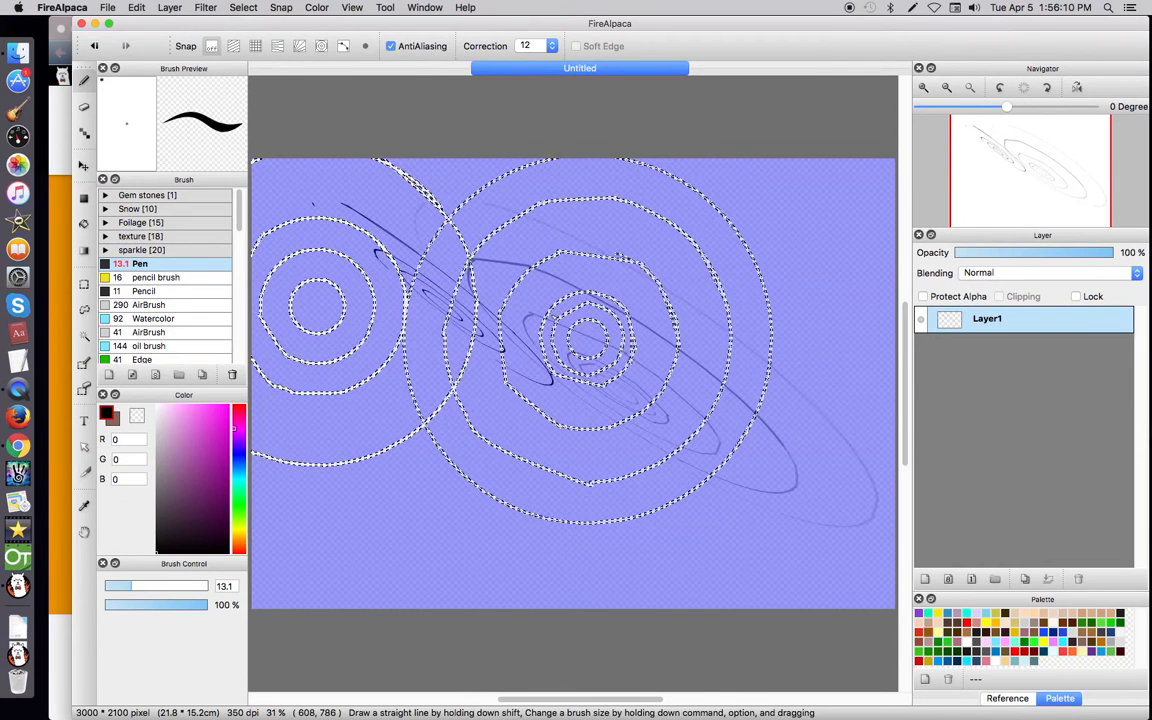
# Deselect the circle outlines and undo the deselection.
pyautogui.click(243, 8)
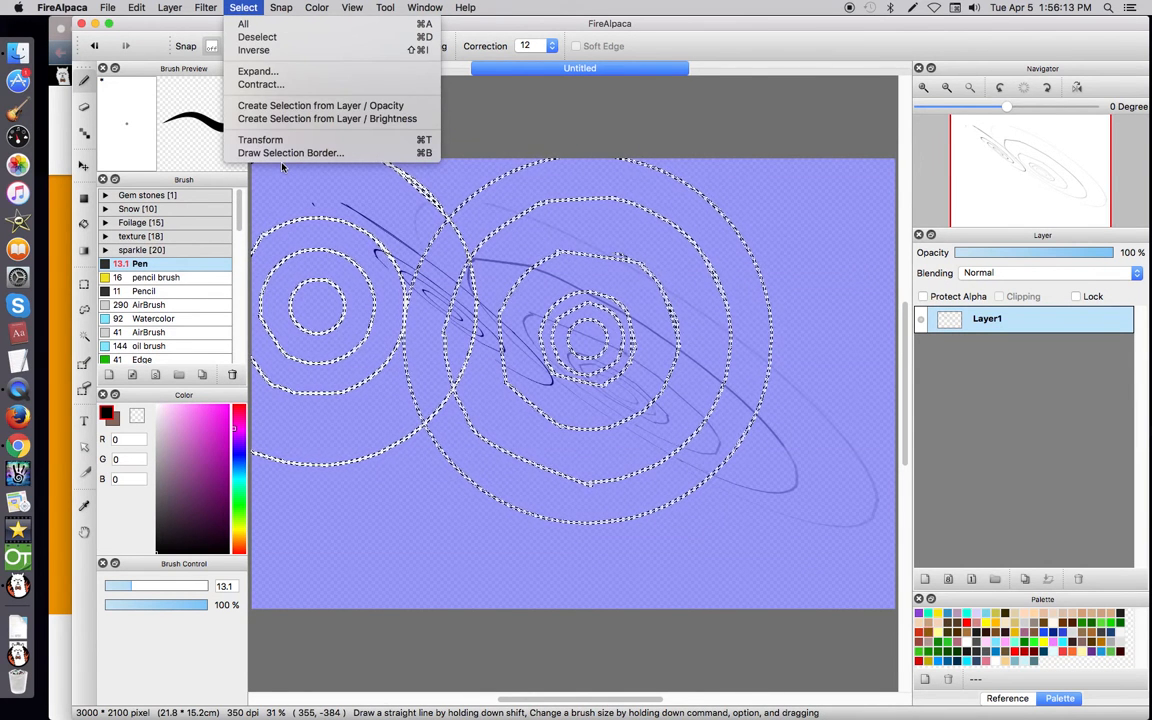
pyautogui.click(266, 37)
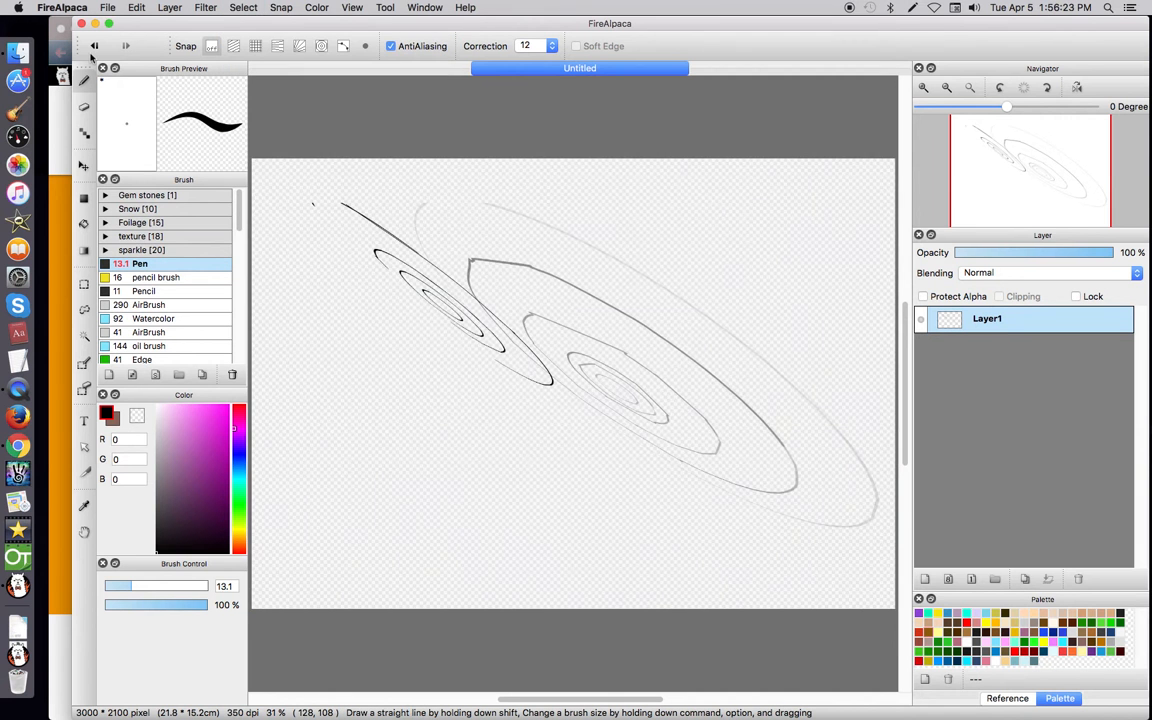
pyautogui.click(94, 46)
# Invert the selection so it covers everything outside the original circle lines.
pyautogui.click(243, 7)
pyautogui.click(258, 49)
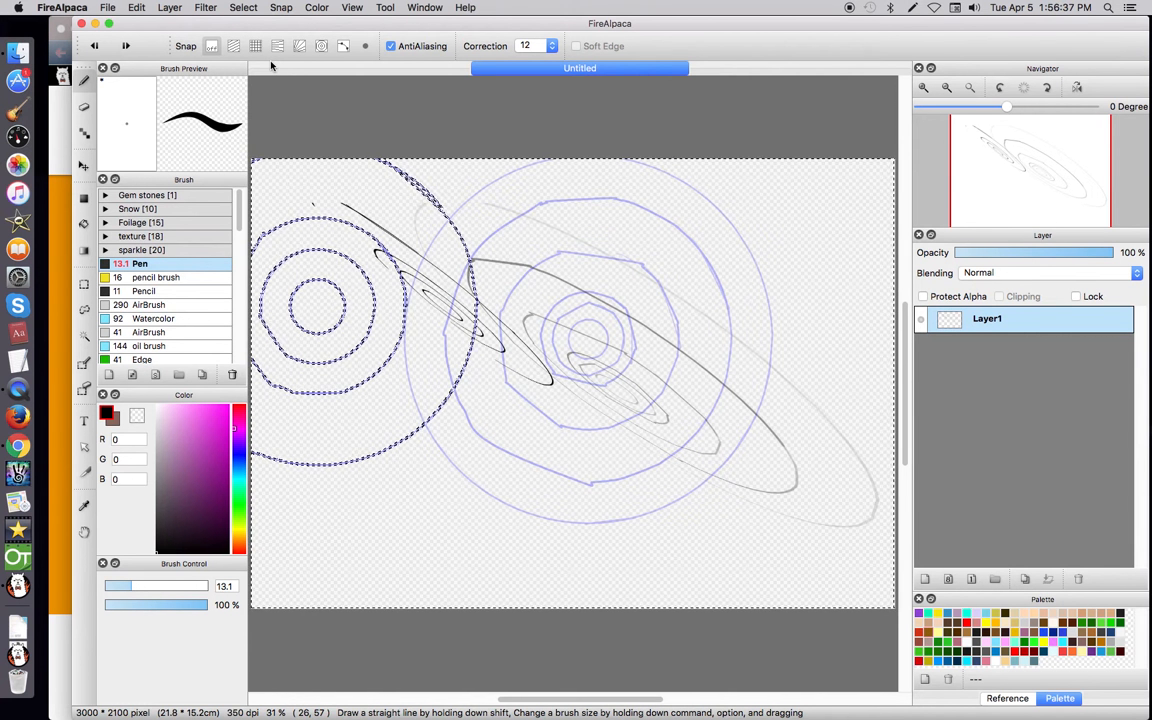
# Try expanding the inverted selection by a few pixels, then undo the expansion.
pyautogui.click(281, 8)
pyautogui.moveTo(227, 7)
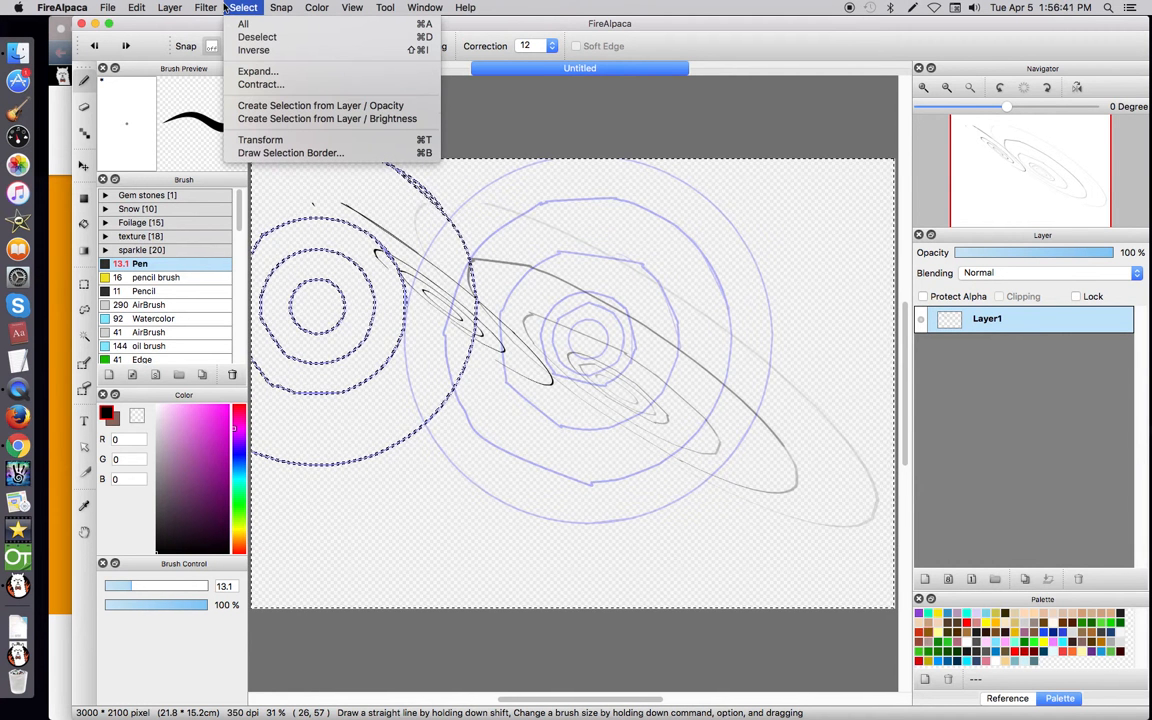
pyautogui.click(260, 72)
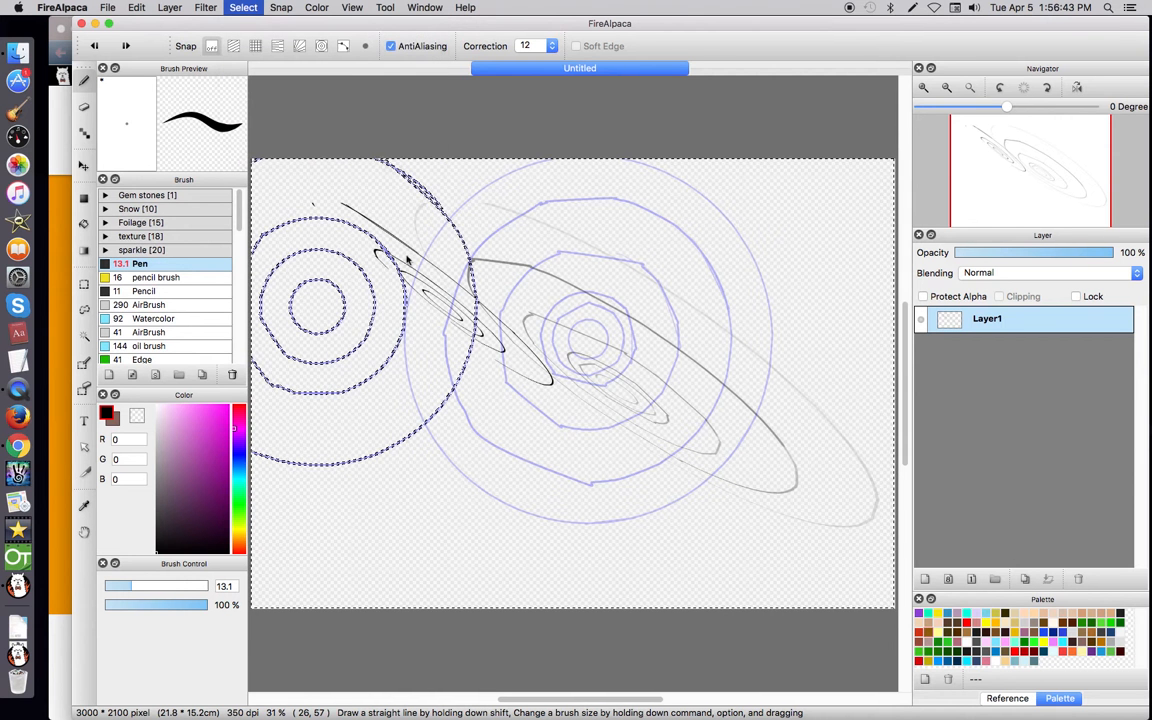
pyautogui.click(569, 354)
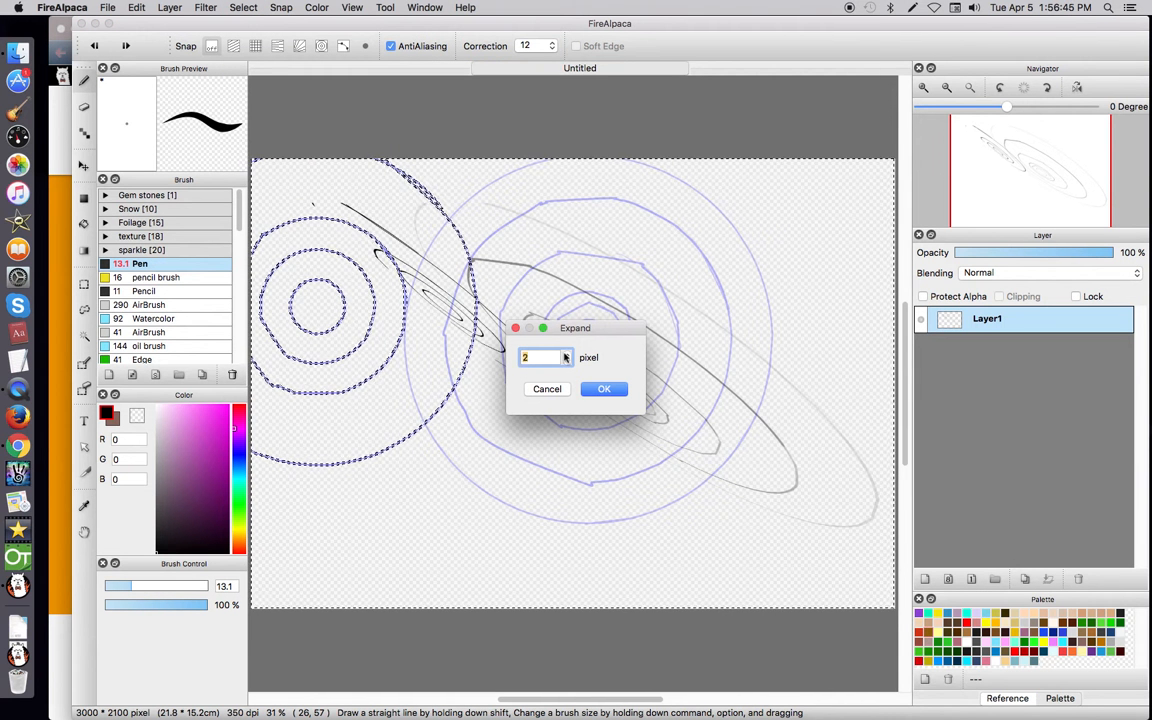
pyautogui.click(604, 388)
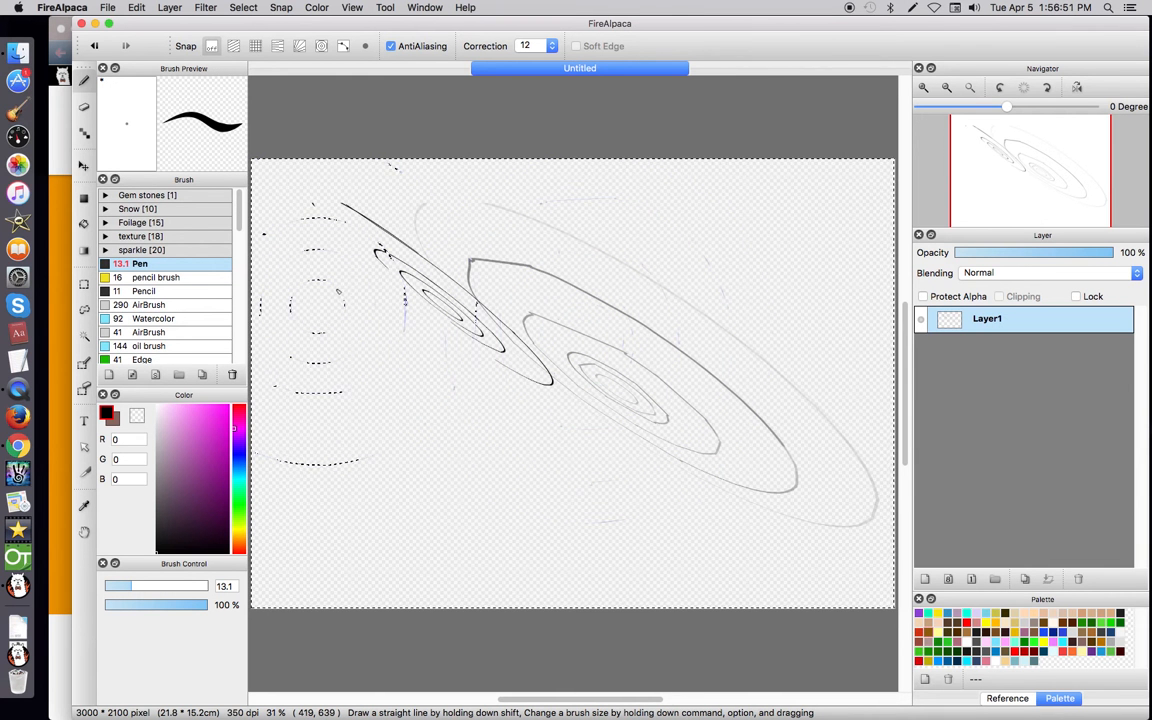
pyautogui.click(96, 47)
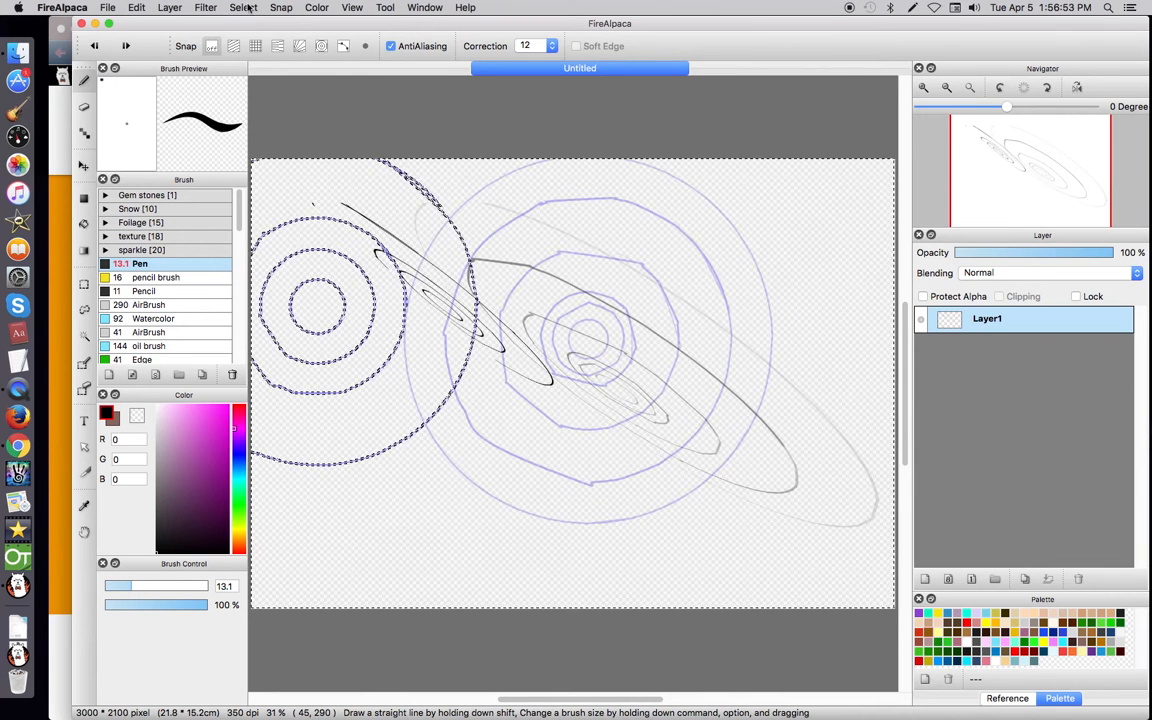
# Contract the inverted selection by several pixels to widen the unselected bands along the circles.
pyautogui.click(243, 7)
pyautogui.click(262, 85)
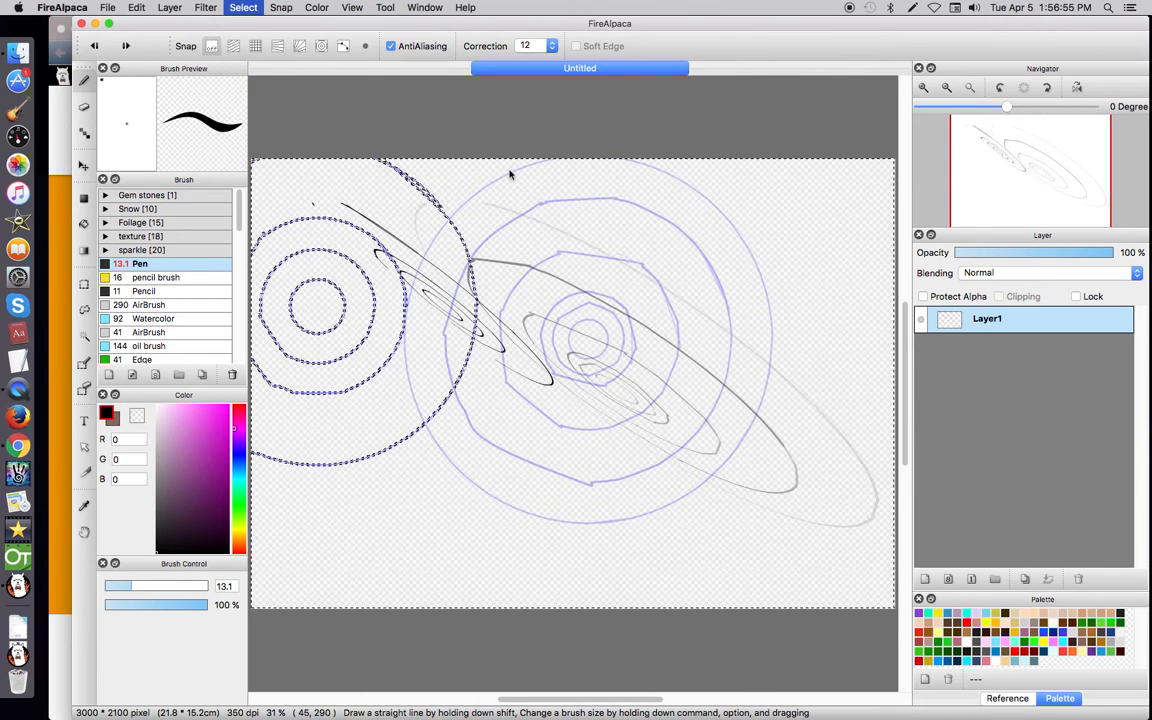
pyautogui.click(567, 355)
pyautogui.click(567, 355)
pyautogui.click(567, 355)
pyautogui.click(567, 355)
pyautogui.click(567, 355)
pyautogui.click(603, 389)
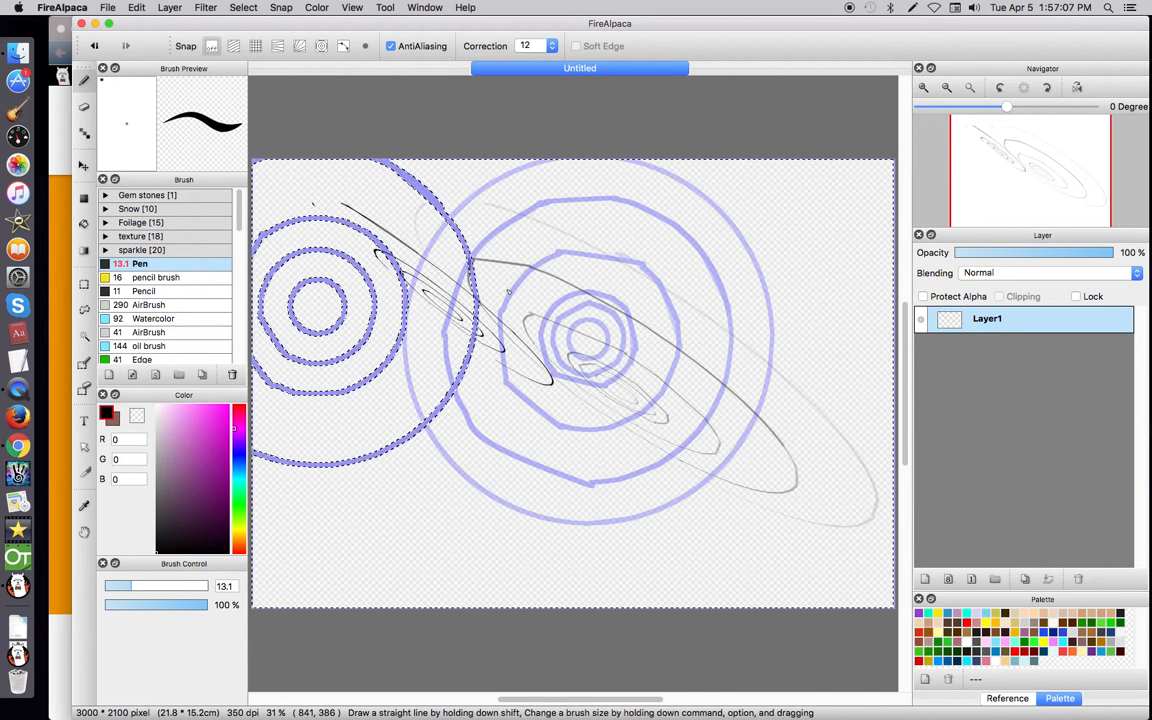
# Invert the selection so it covers the area around the circle bands.
pyautogui.click(316, 7)
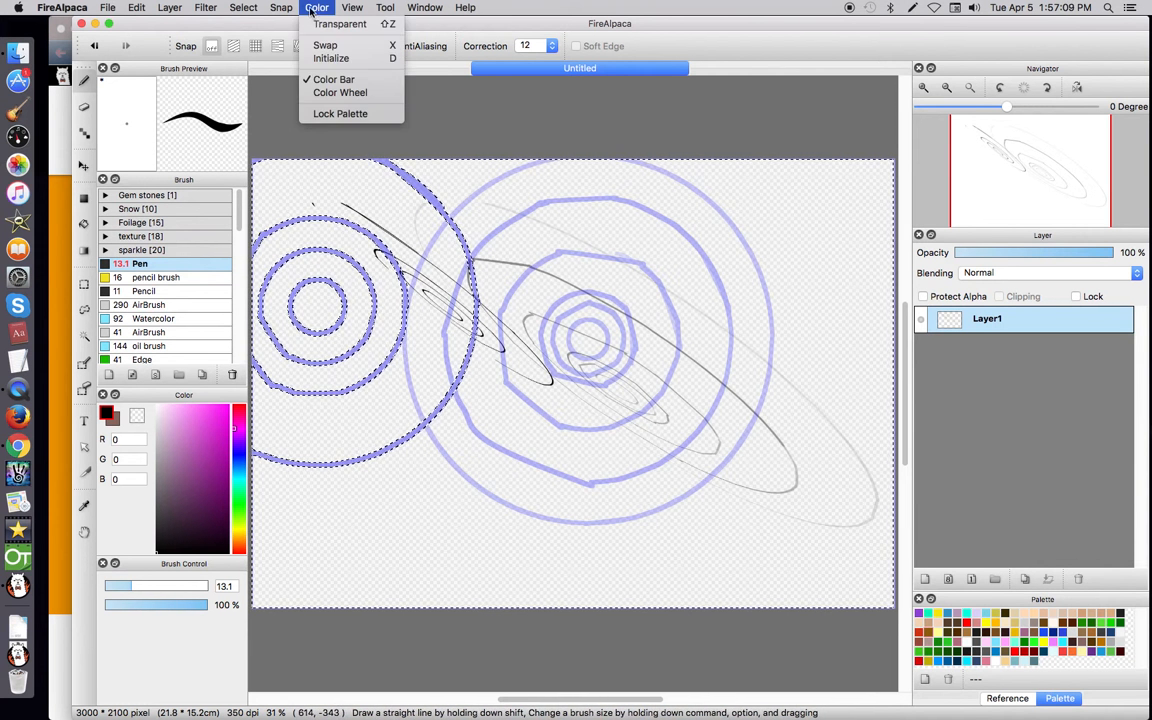
pyautogui.moveTo(240, 8)
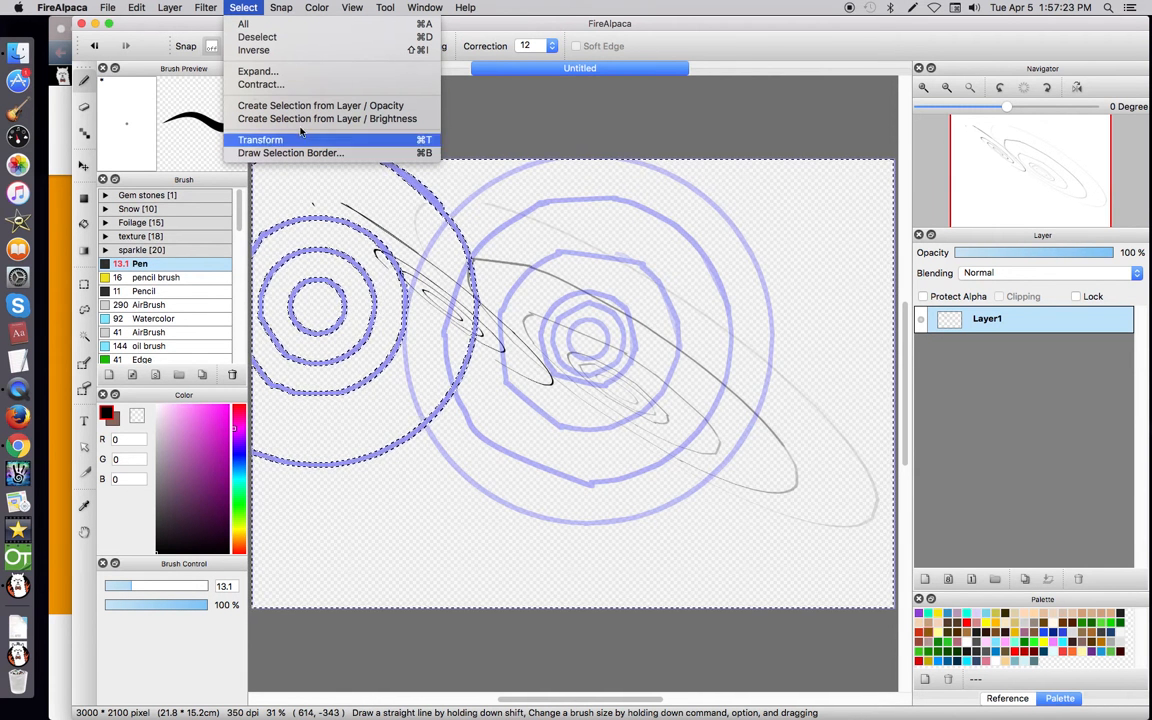
pyautogui.click(254, 50)
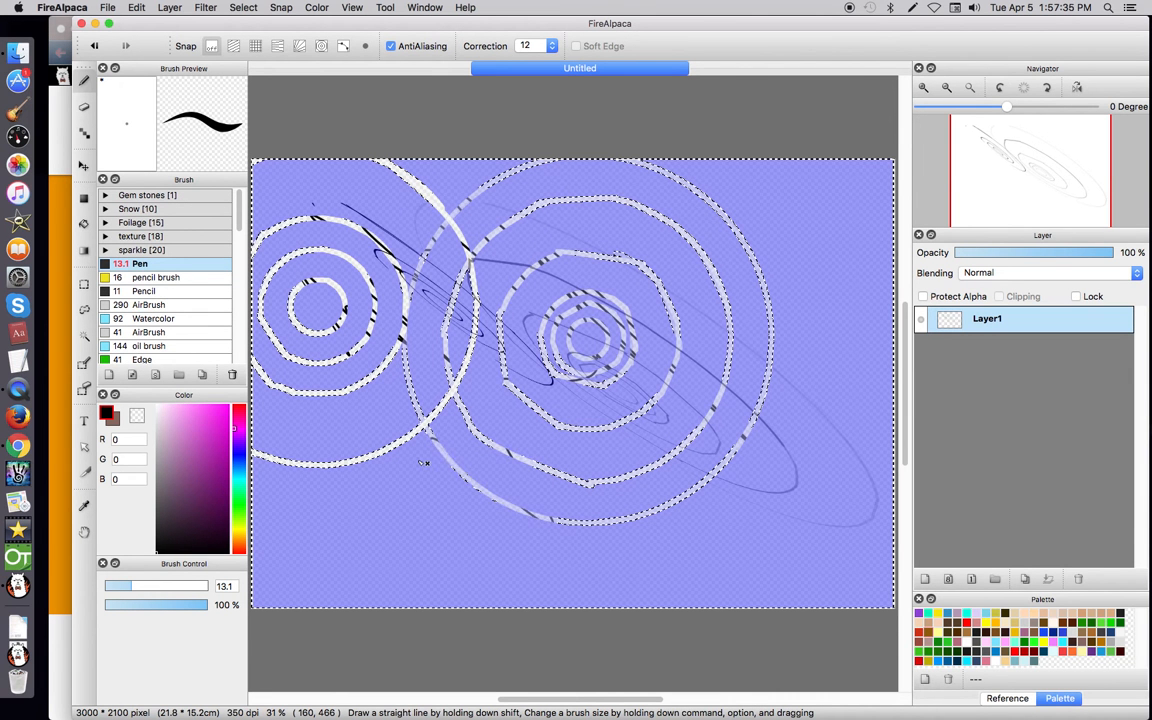
# Draw a 10-pixel selection border, positioned on the boundary, around the current selection.
pyautogui.click(245, 8)
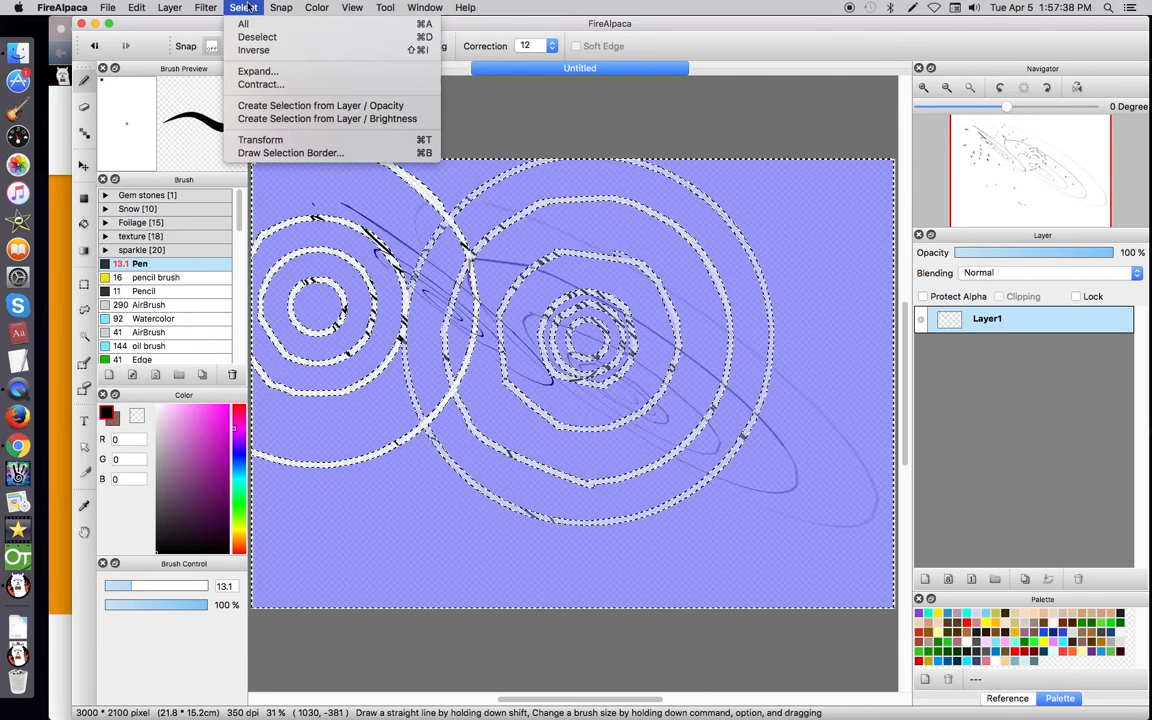
pyautogui.click(260, 152)
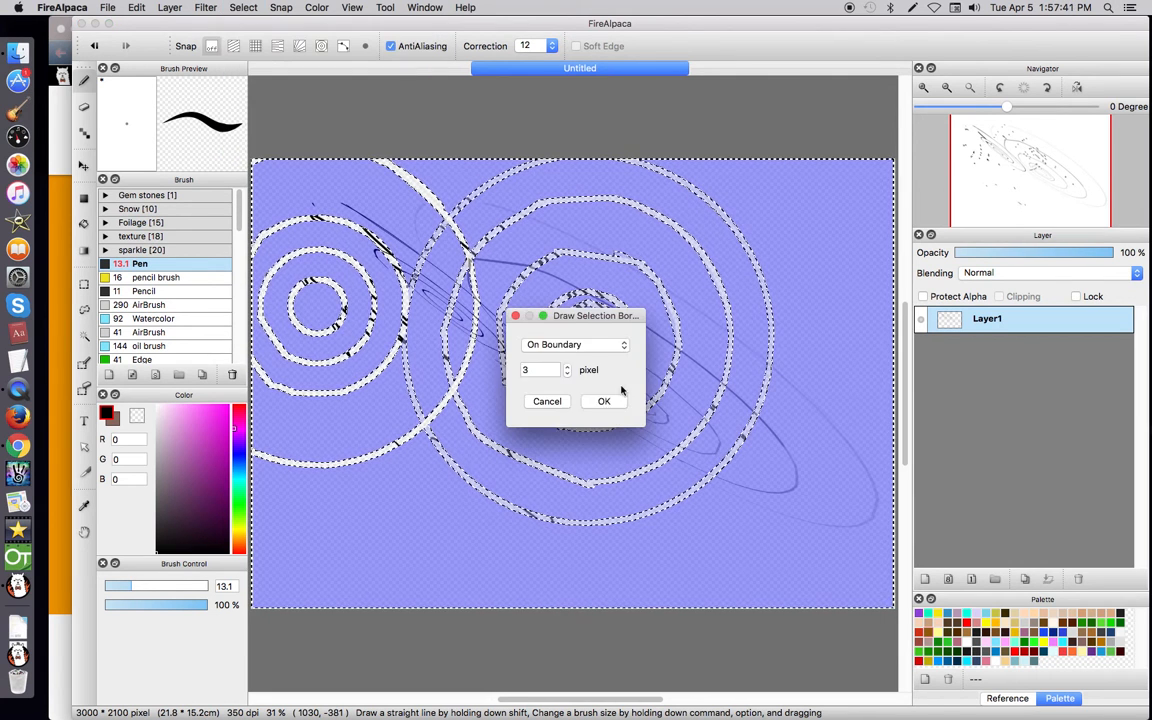
pyautogui.click(540, 344)
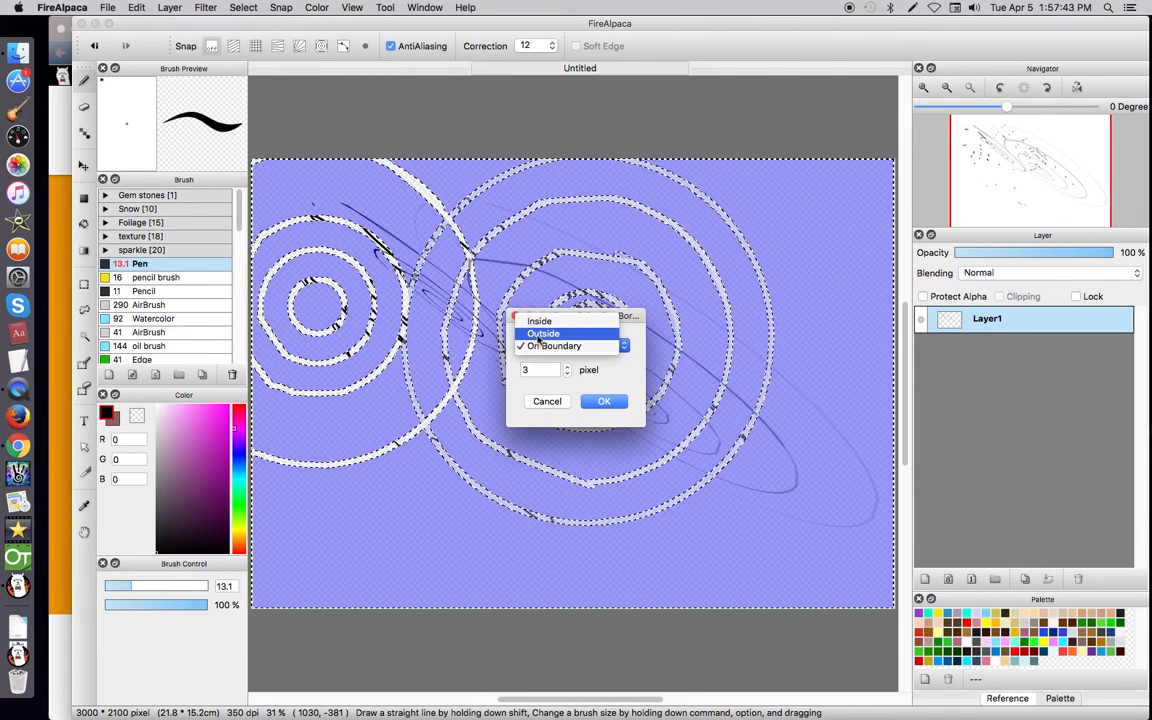
pyautogui.click(550, 346)
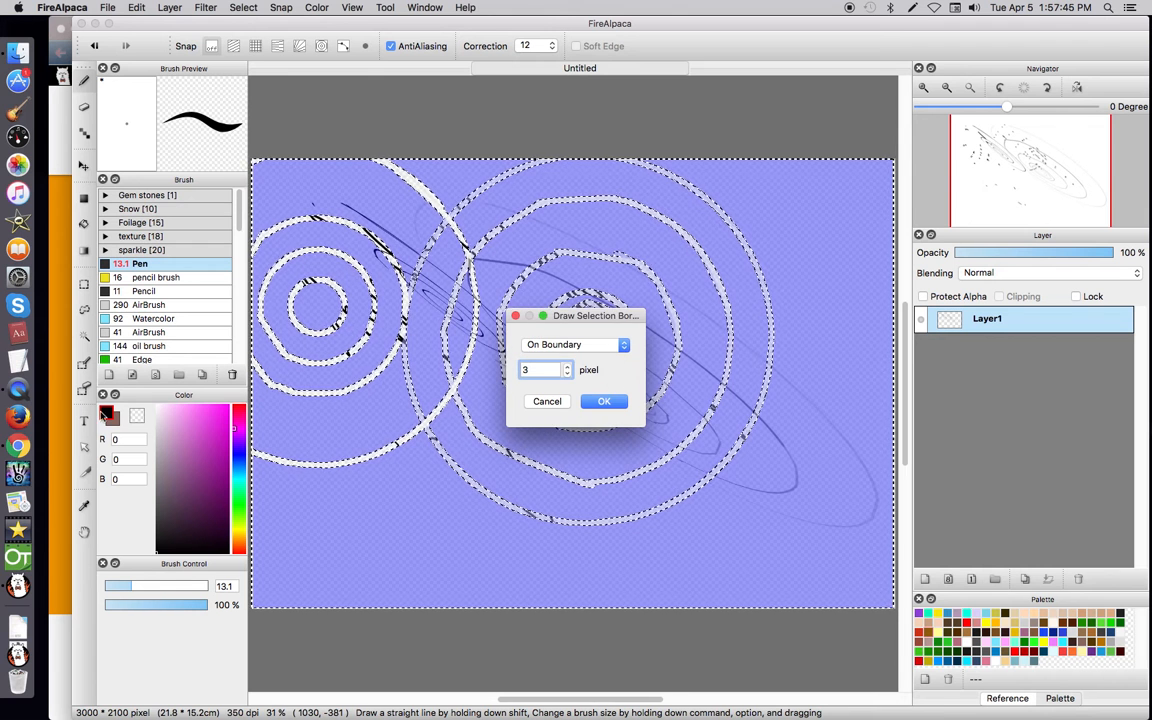
pyautogui.click(567, 366)
pyautogui.click(567, 366)
pyautogui.click(567, 366)
pyautogui.click(567, 366)
pyautogui.click(567, 366)
pyautogui.click(567, 366)
pyautogui.click(567, 366)
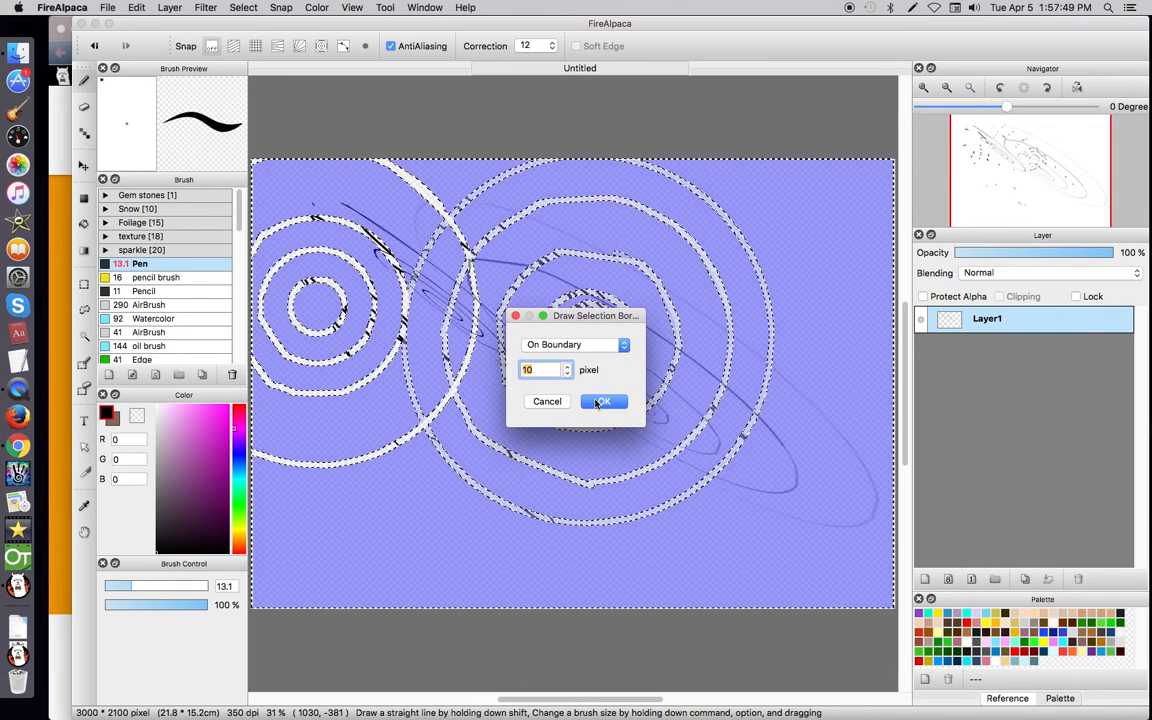
pyautogui.click(600, 401)
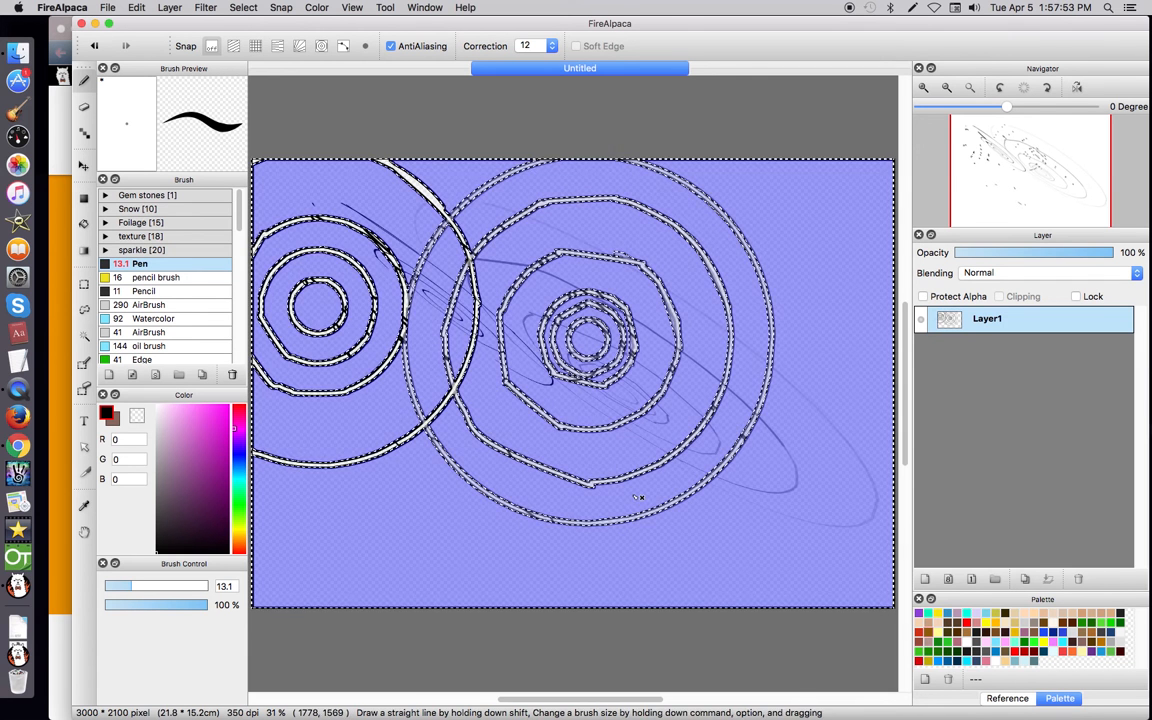
# Examine the drawn selection border closely around the central circles.
pyautogui.click(925, 90)
pyautogui.click(929, 97)
pyautogui.click(930, 97)
pyautogui.click(931, 97)
pyautogui.click(931, 97)
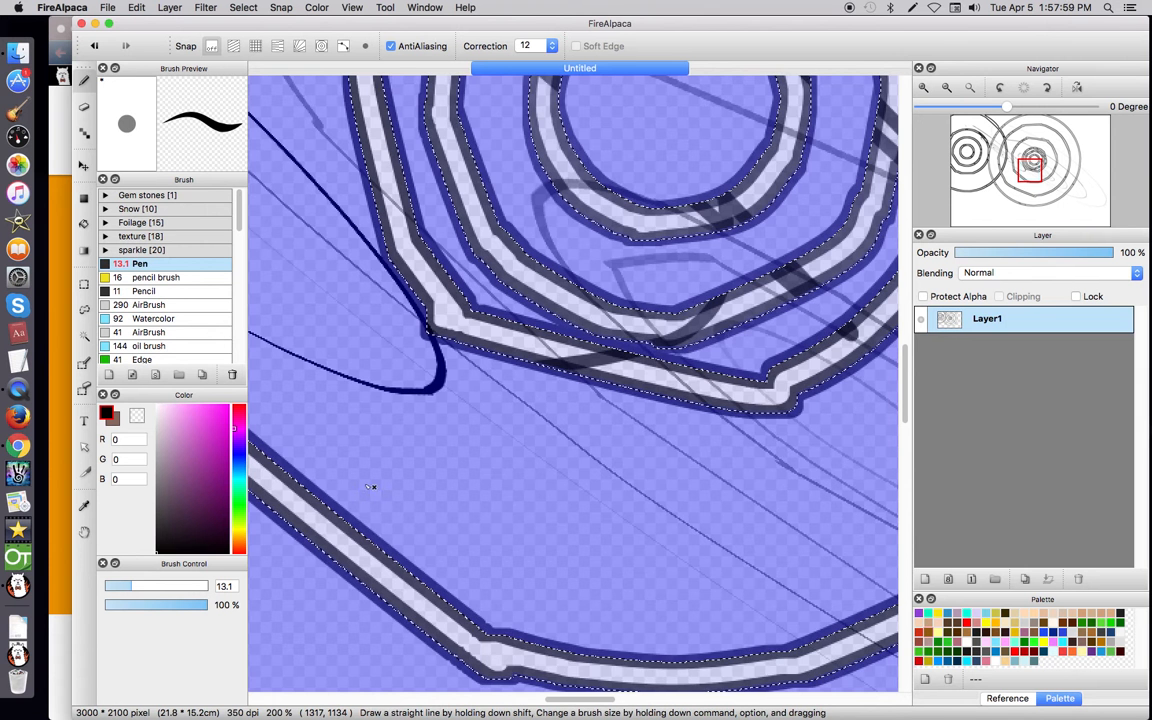
pyautogui.moveTo(1031, 175); pyautogui.dragTo(1001, 165)
pyautogui.press('super+0')
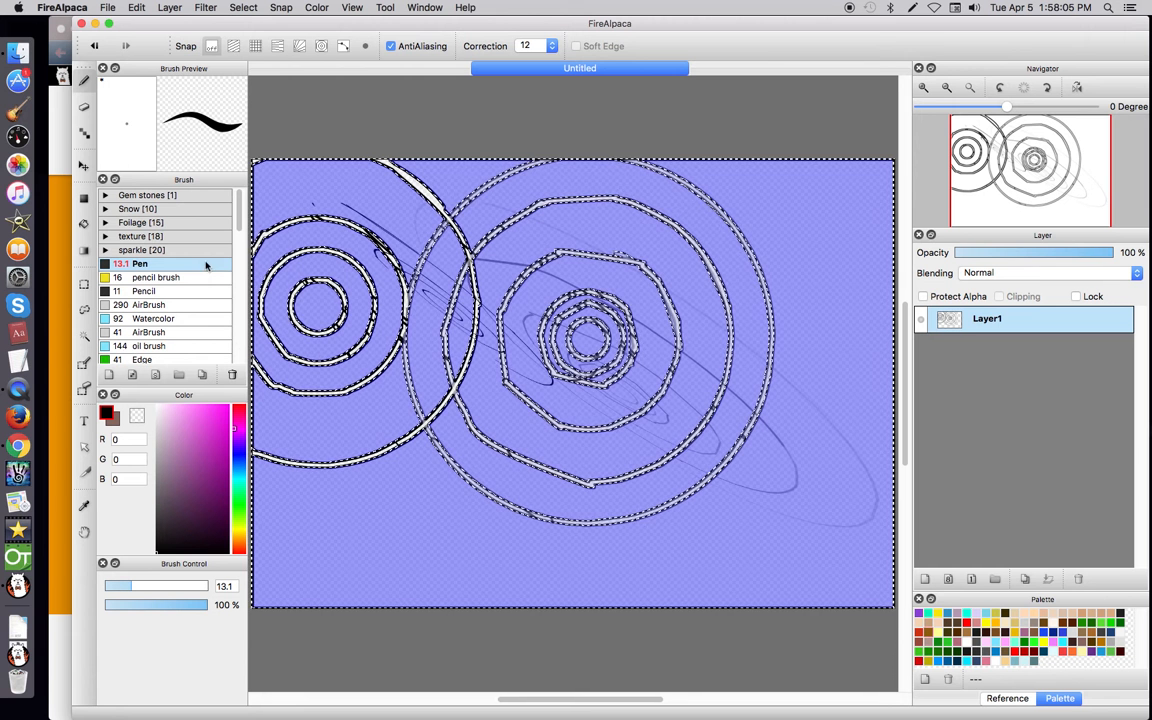
# Clear the selection, leaving just the bordered circle lines on the canvas.
pyautogui.click(84, 284)
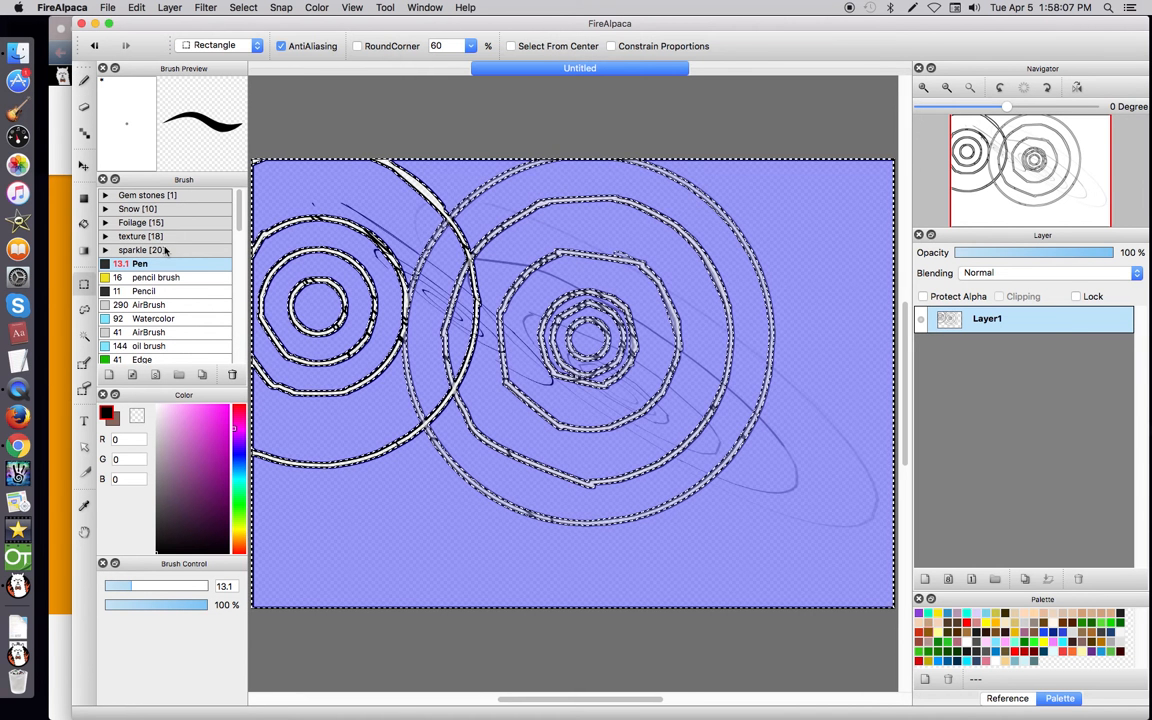
pyautogui.click(325, 140)
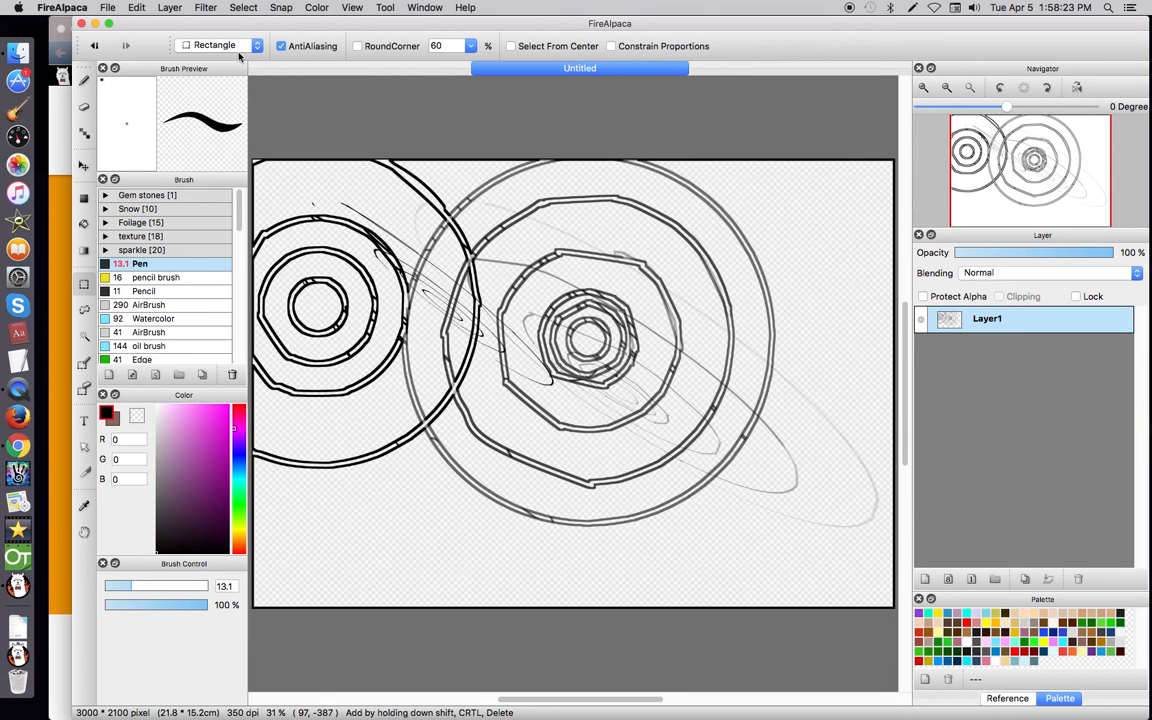
pyautogui.click(203, 8)
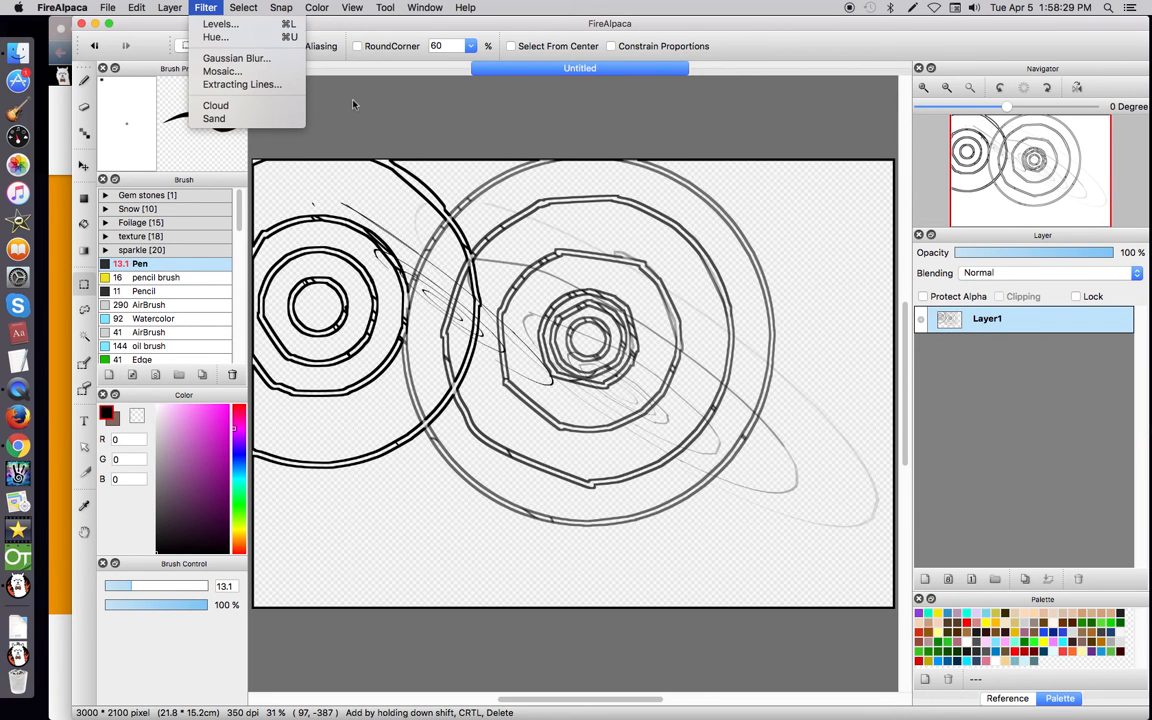
pyautogui.click(317, 89)
# Turn on Protect Alpha for Layer1 and recolor the lines purple with a filled rectangle over the canvas's left part.
pyautogui.click(922, 296)
pyautogui.click(228, 459)
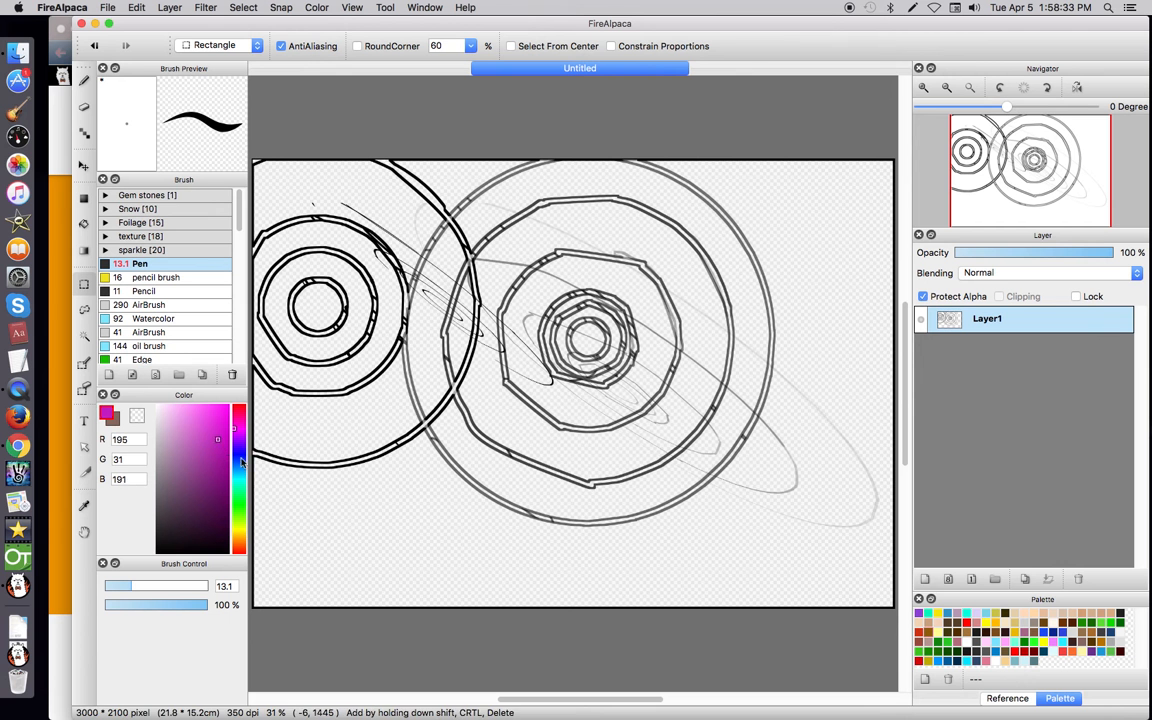
pyautogui.click(84, 197)
pyautogui.moveTo(256, 158); pyautogui.dragTo(733, 620)
# Recolor the lines in the canvas's right half green (0, 212, 92) with a filled rectangle and turn off Protect Alpha.
pyautogui.click(239, 493)
pyautogui.click(228, 429)
pyautogui.moveTo(590, 153); pyautogui.dragTo(903, 600)
pyautogui.click(922, 296)
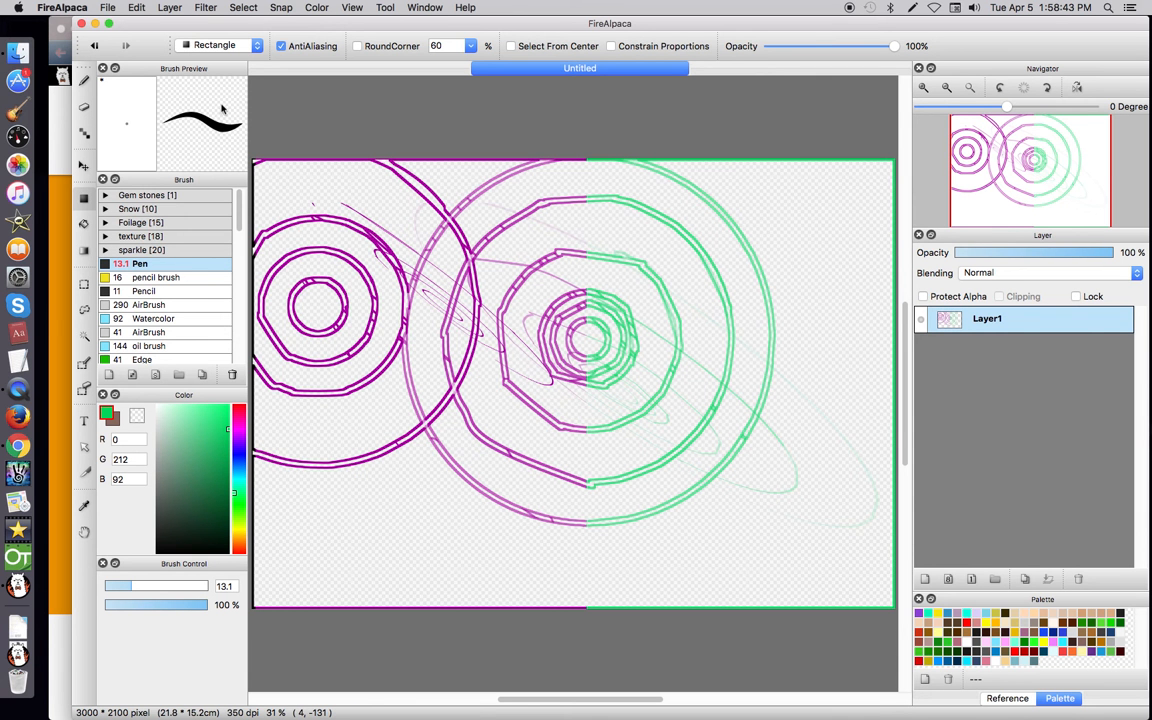
# Brighten the purple and green lines with the Levels filter by adjusting the input and output levels.
pyautogui.click(245, 7)
pyautogui.moveTo(205, 7)
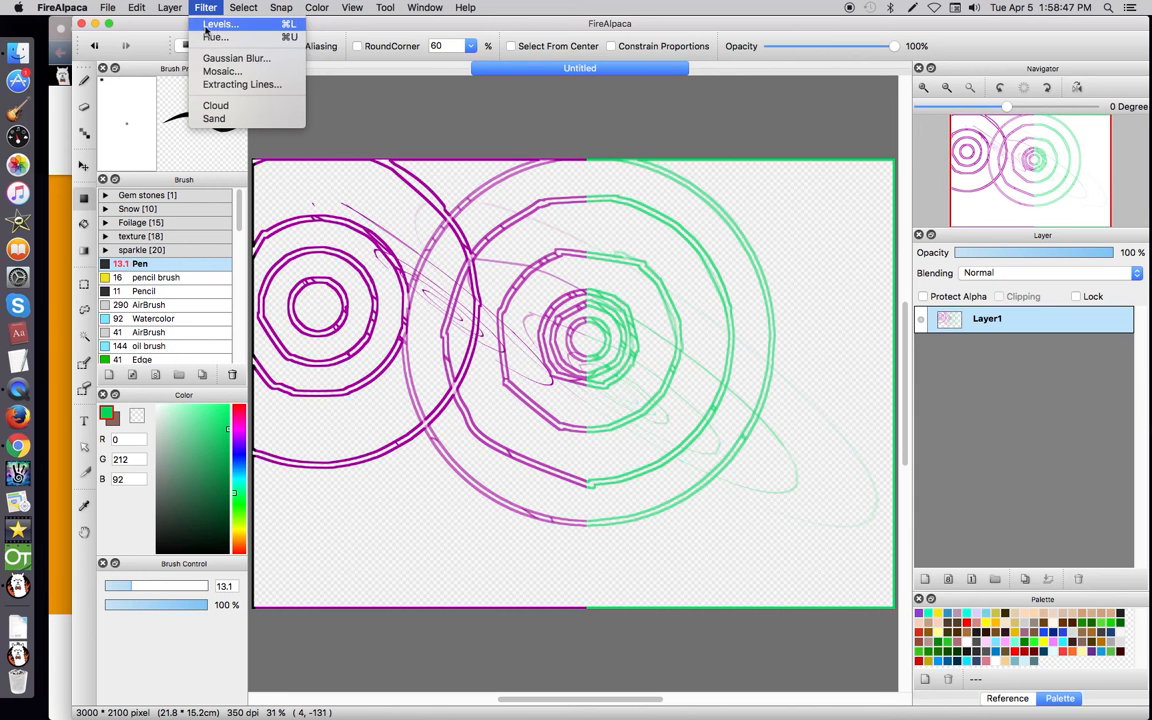
pyautogui.click(207, 24)
pyautogui.moveTo(590, 322); pyautogui.dragTo(590, 386)
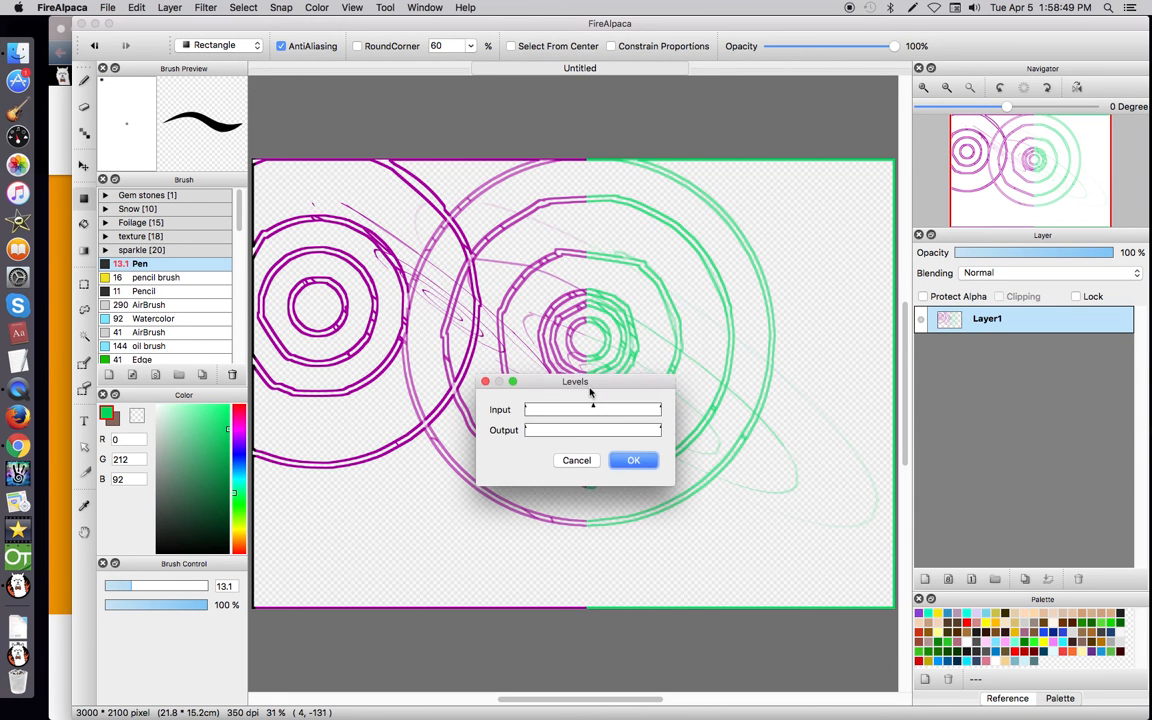
pyautogui.moveTo(519, 416); pyautogui.dragTo(680, 410)
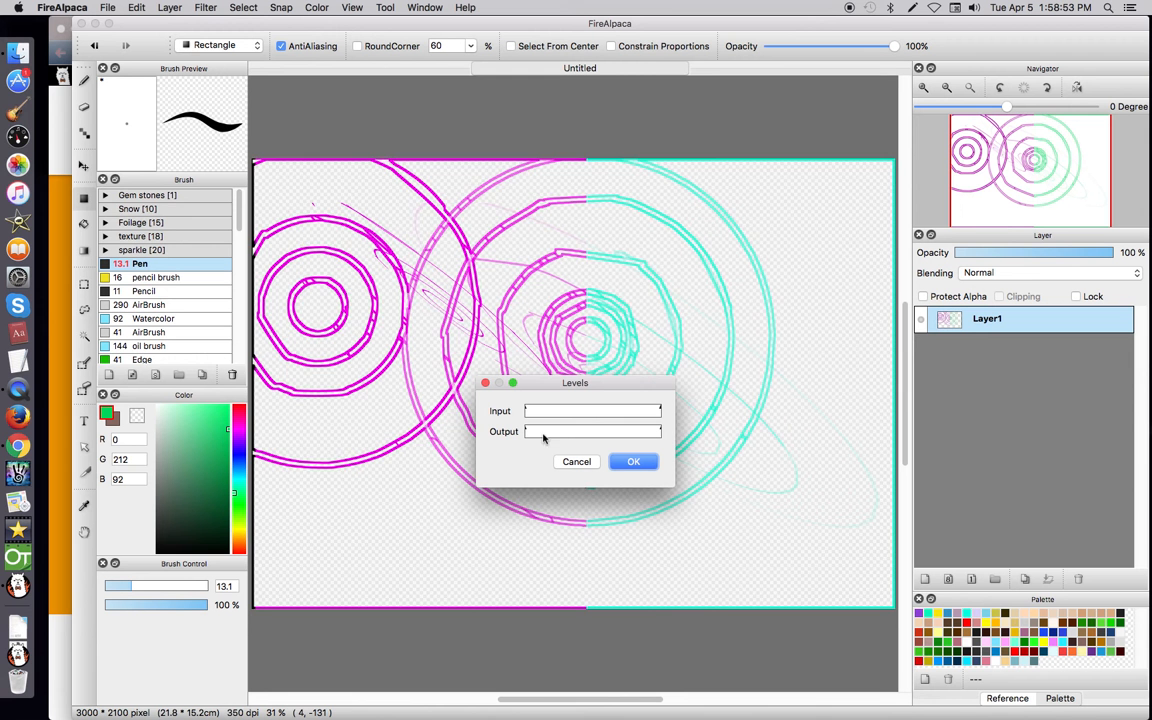
pyautogui.moveTo(530, 431)
pyautogui.mouseDown()
pyautogui.moveTo(615, 431)
pyautogui.moveTo(506, 432)
pyautogui.moveTo(604, 431)
pyautogui.mouseUp()
pyautogui.click(627, 462)
# Shift the line colors to cyan and yellow with the Hue filter.
pyautogui.click(205, 7)
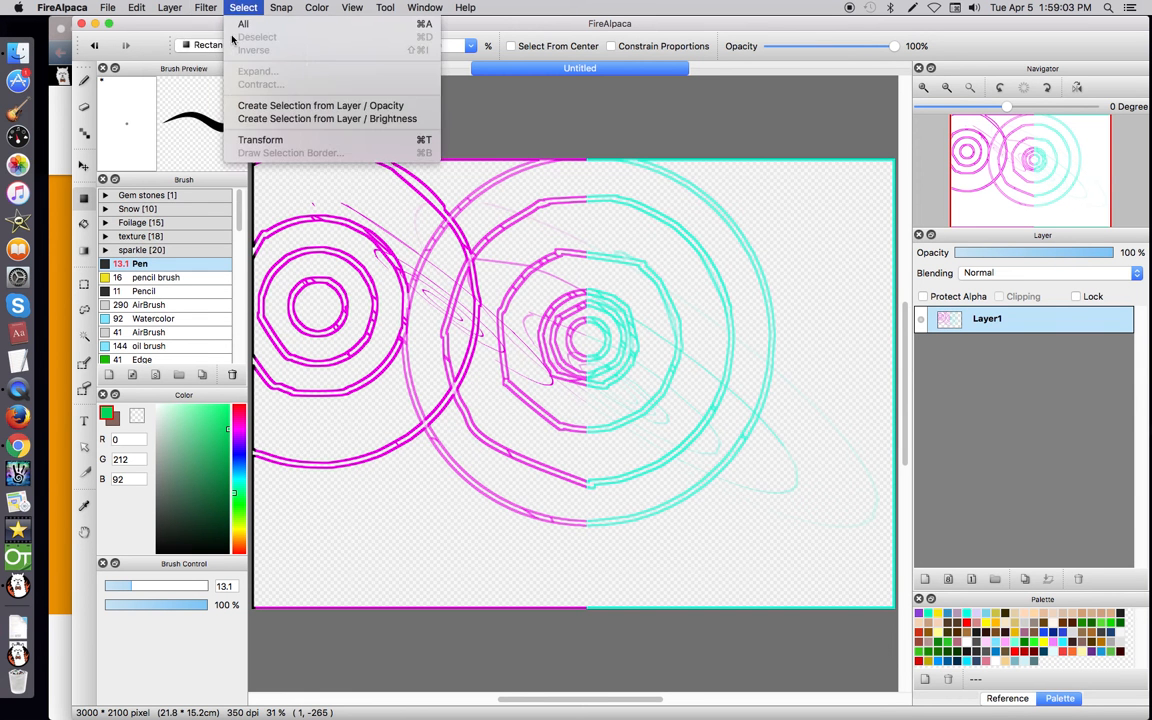
pyautogui.click(210, 37)
pyautogui.moveTo(504, 334)
pyautogui.mouseDown()
pyautogui.moveTo(600, 334)
pyautogui.moveTo(622, 357)
pyautogui.moveTo(607, 358)
pyautogui.moveTo(635, 360)
pyautogui.moveTo(508, 358)
pyautogui.moveTo(631, 358)
pyautogui.moveTo(571, 384)
pyautogui.moveTo(645, 388)
pyautogui.moveTo(506, 386)
pyautogui.moveTo(608, 383)
pyautogui.mouseUp()
pyautogui.click(666, 411)
# Try a Gaussian Blur with values of 55 and 17 on Layer1, then cancel the filter.
pyautogui.click(243, 7)
pyautogui.moveTo(205, 7)
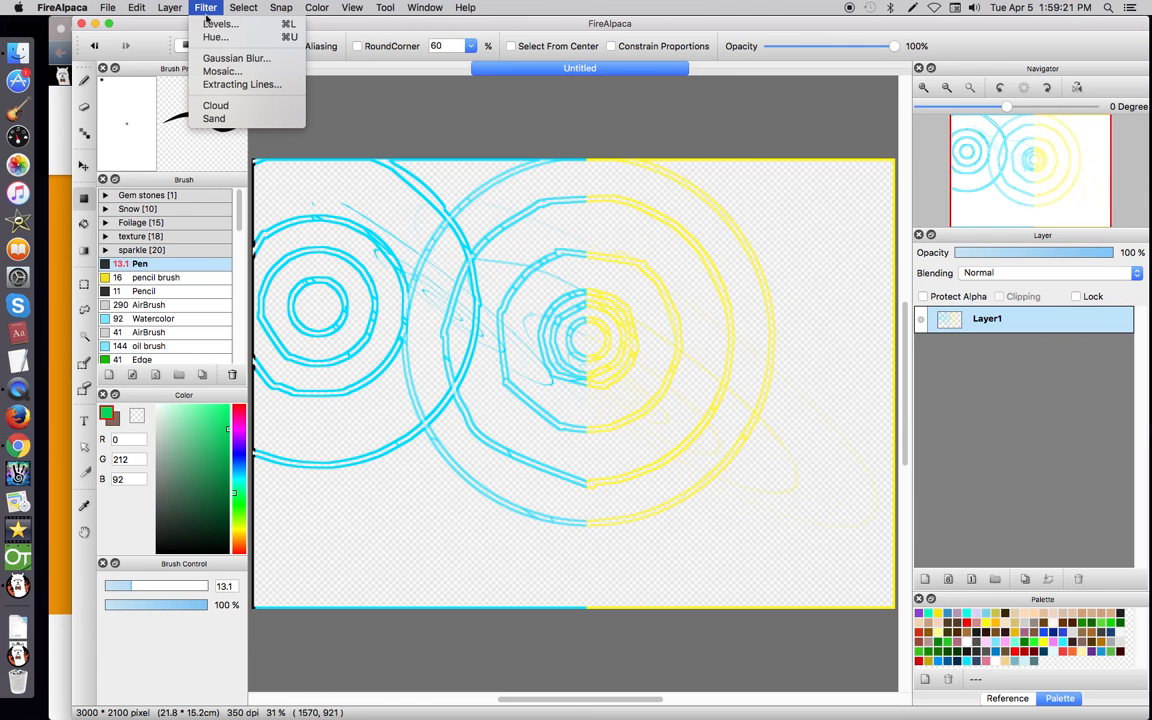
pyautogui.click(226, 59)
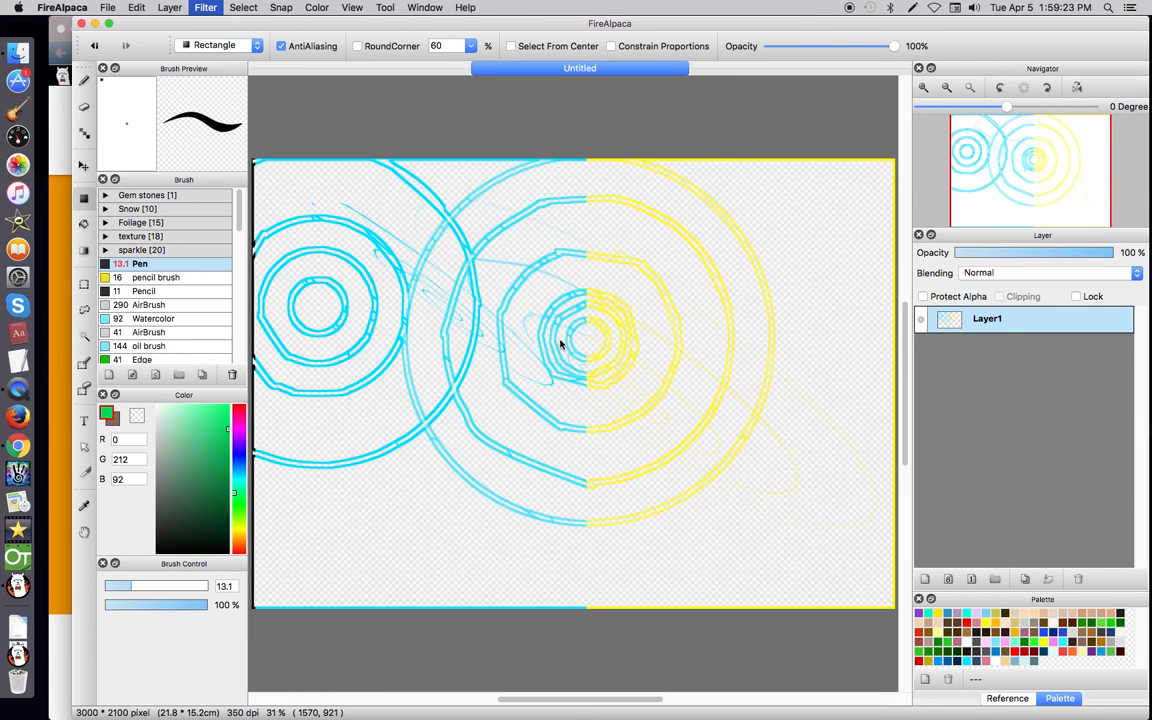
pyautogui.moveTo(510, 361); pyautogui.dragTo(622, 362)
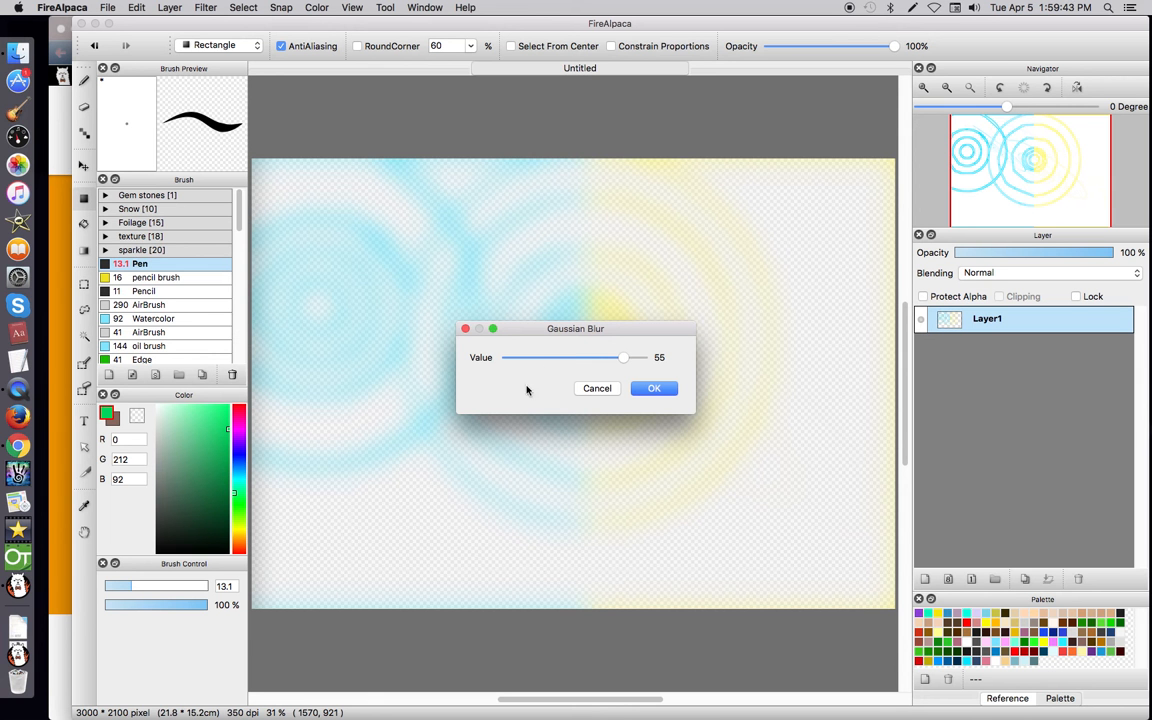
pyautogui.click(543, 358)
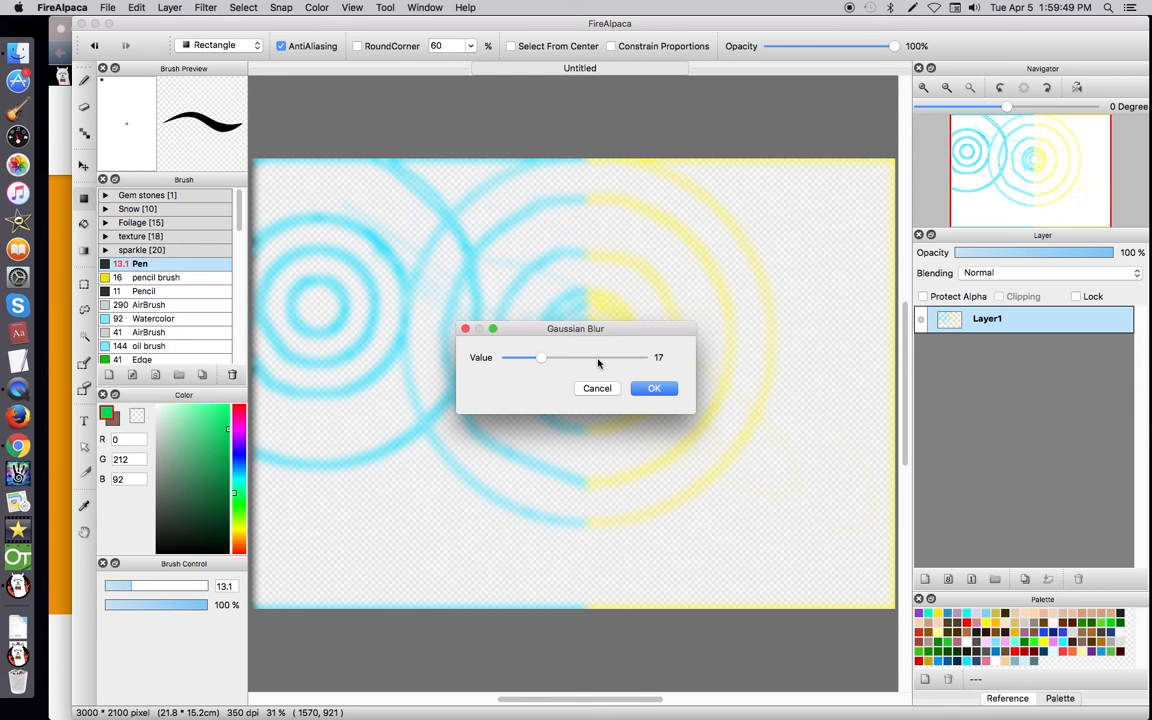
pyautogui.click(606, 390)
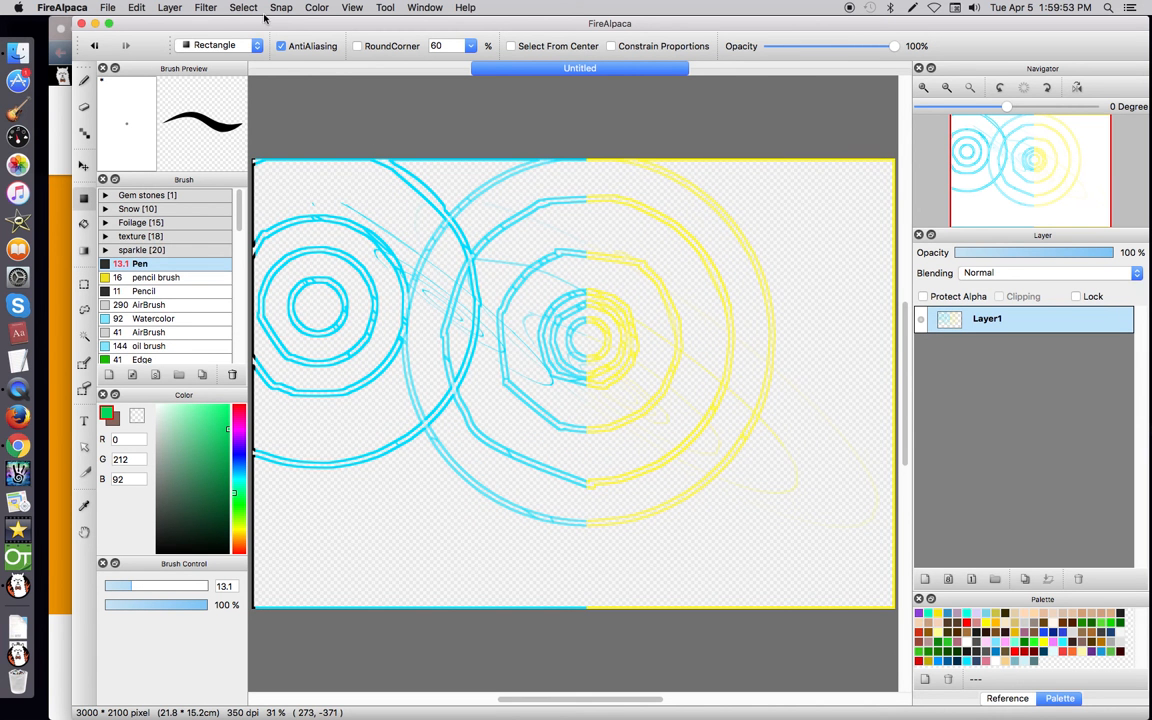
# Preview the Mosaic filter on Layer1 with a size of 27.
pyautogui.click(200, 8)
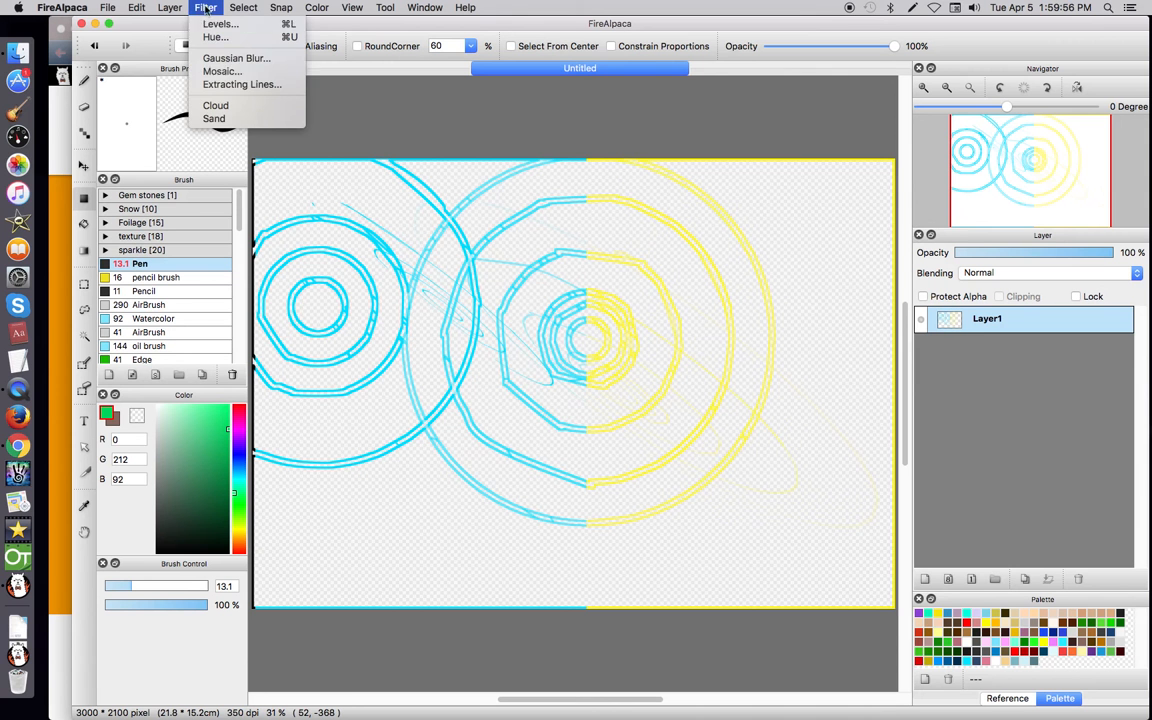
pyautogui.click(217, 72)
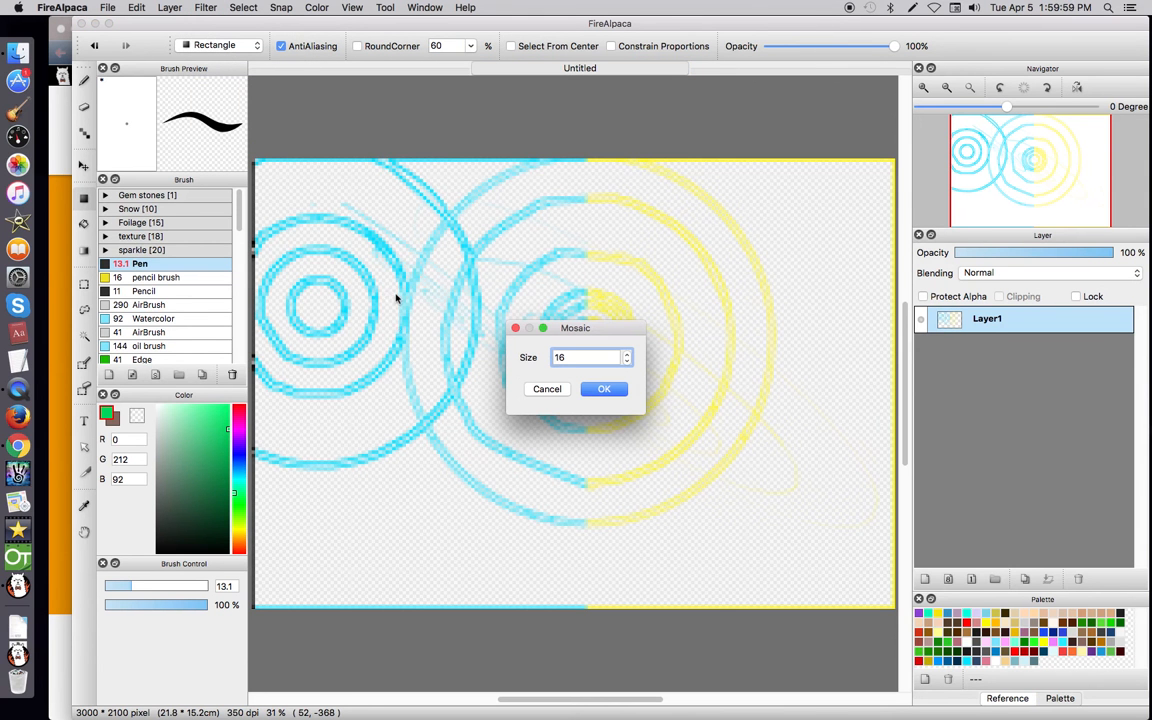
pyautogui.click(627, 354)
pyautogui.click(627, 354)
pyautogui.click(627, 354)
pyautogui.click(627, 354)
pyautogui.press('Up')
pyautogui.press('Up')
pyautogui.press('Up')
pyautogui.press('Up')
pyautogui.press('Up')
pyautogui.press('Up')
pyautogui.press('Up')
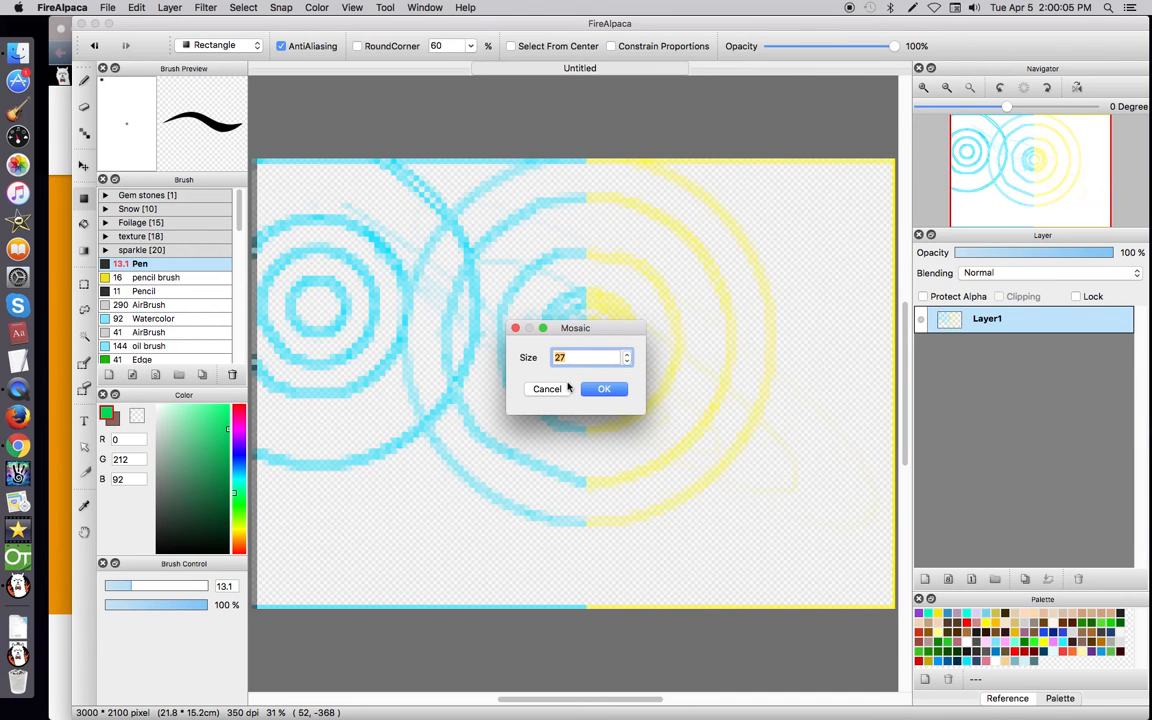
# Reduce the mosaic size to 10 in the preview and cancel the filter.
pyautogui.click(627, 361)
pyautogui.click(627, 361)
pyautogui.click(627, 361)
pyautogui.click(627, 361)
pyautogui.click(627, 361)
pyautogui.click(627, 361)
pyautogui.click(627, 361)
pyautogui.click(627, 362)
pyautogui.click(627, 362)
pyautogui.click(628, 363)
pyautogui.click(627, 362)
pyautogui.click(627, 362)
pyautogui.click(627, 362)
pyautogui.click(627, 362)
pyautogui.click(627, 363)
pyautogui.click(627, 363)
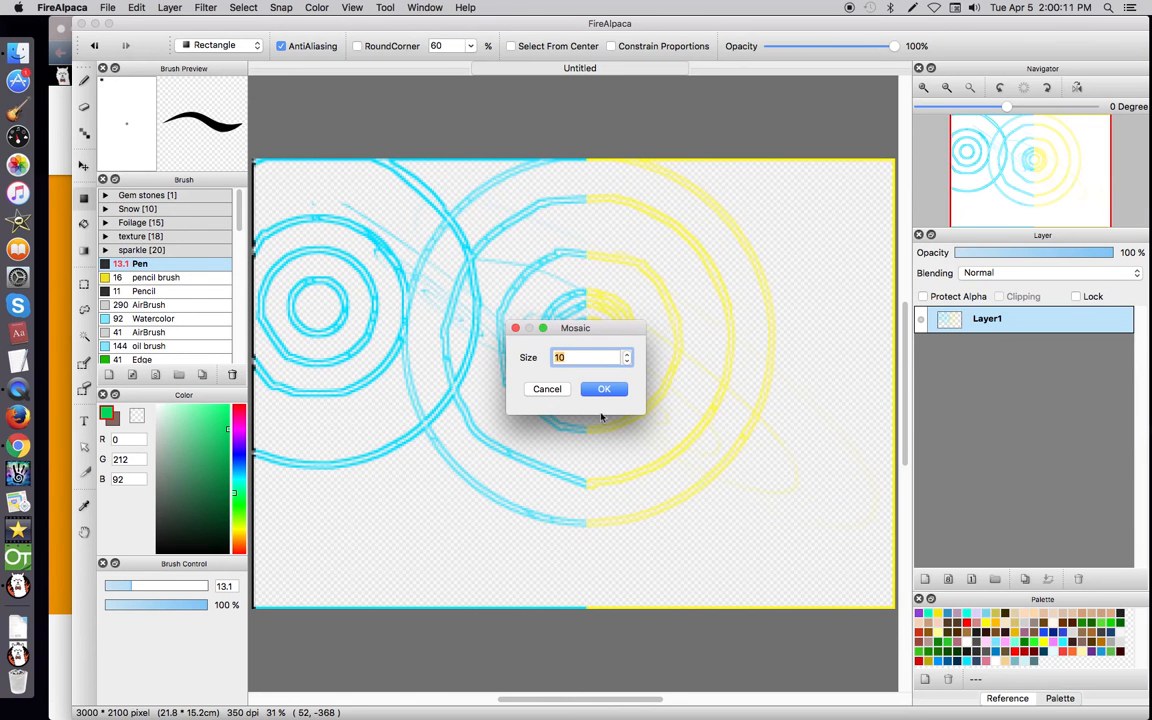
pyautogui.click(547, 389)
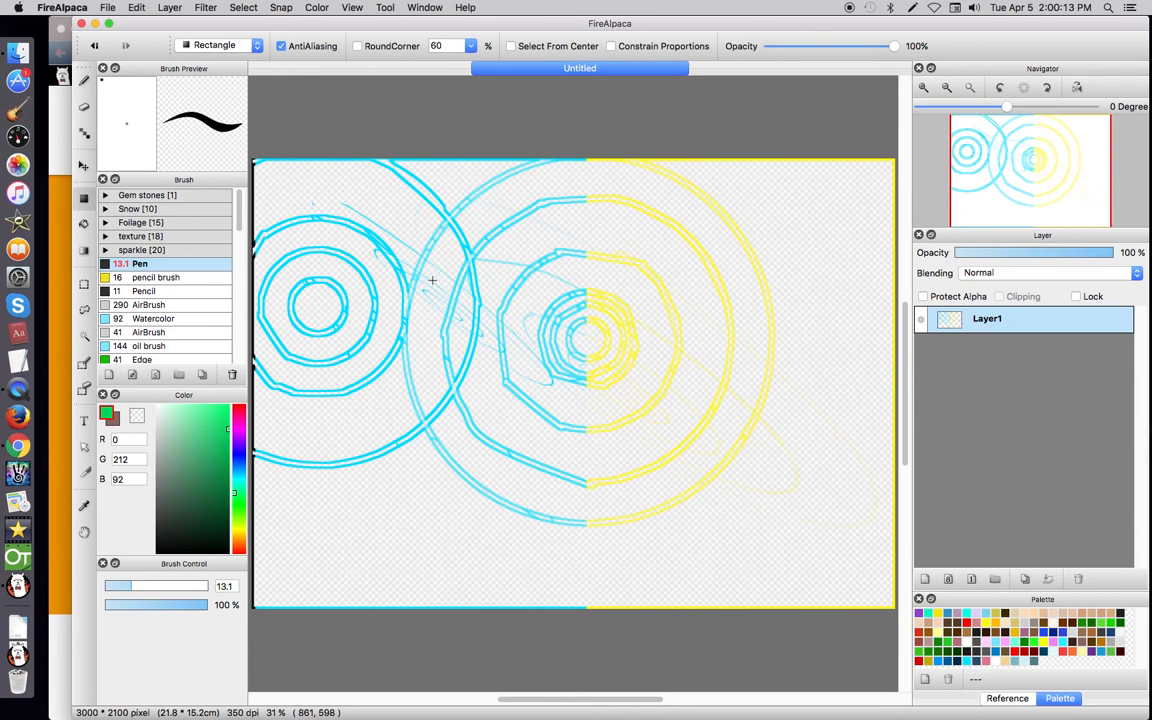
# Try different input levels in the Extracting Lines filter on Layer1, then cancel it.
pyautogui.click(243, 7)
pyautogui.moveTo(205, 8)
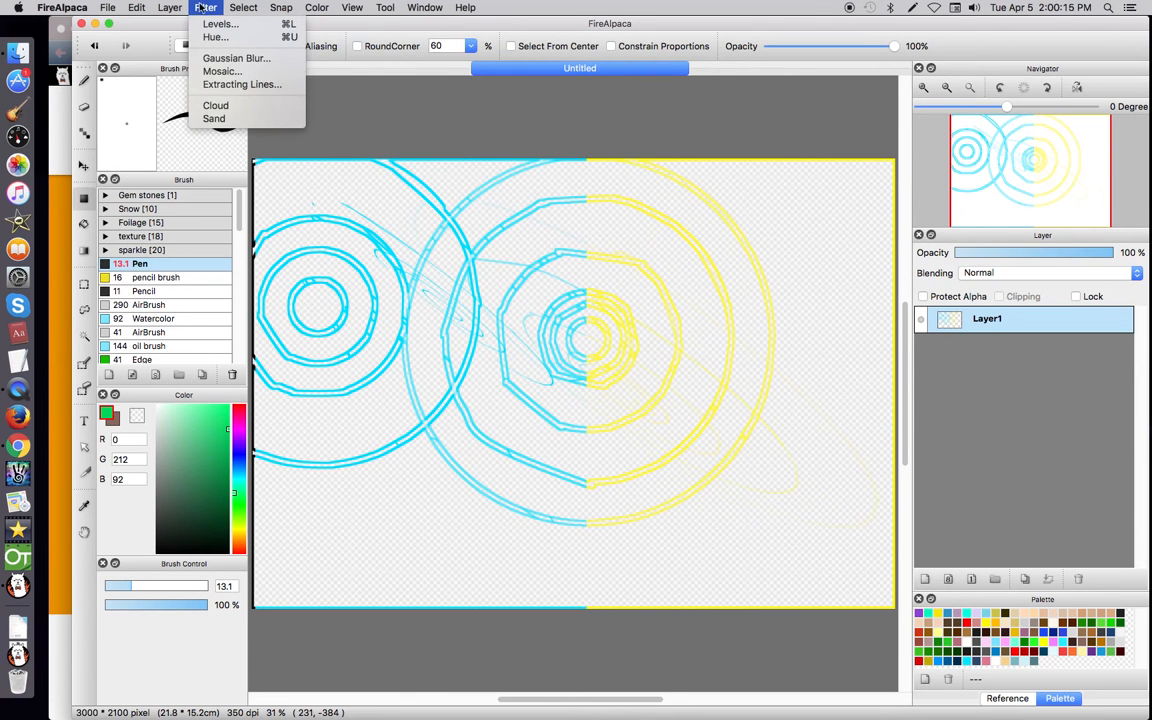
pyautogui.click(241, 86)
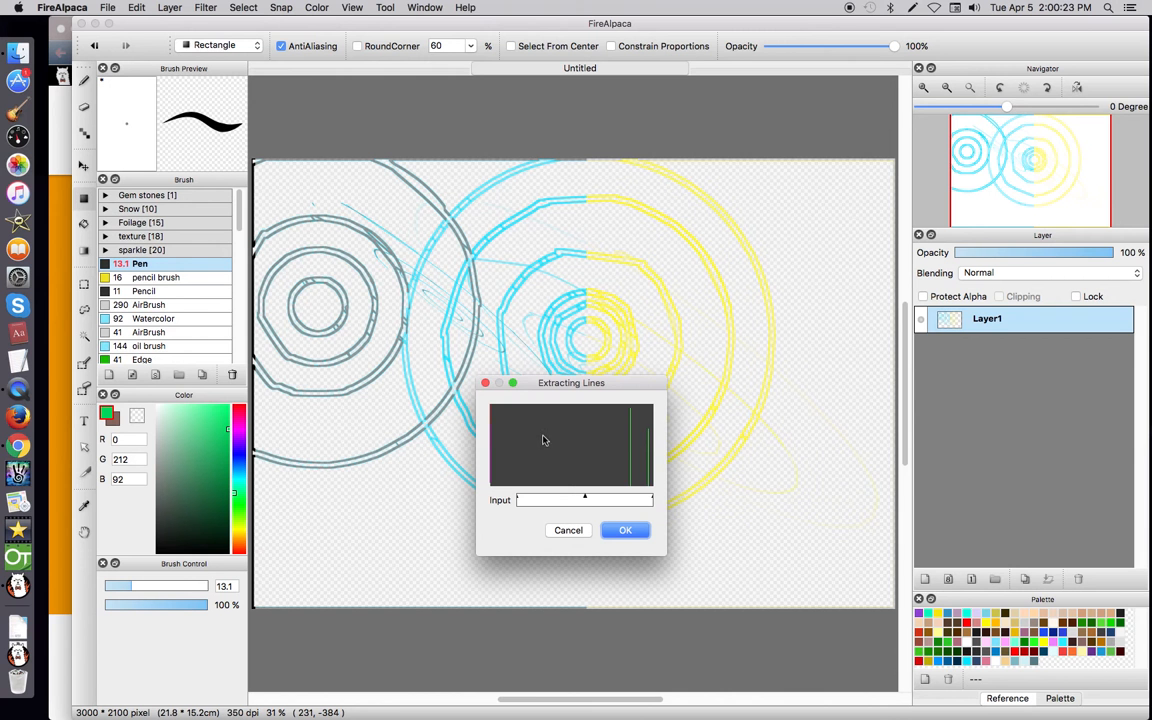
pyautogui.moveTo(587, 499); pyautogui.dragTo(593, 499)
pyautogui.moveTo(640, 499); pyautogui.dragTo(527, 499)
pyautogui.moveTo(518, 499)
pyautogui.mouseDown()
pyautogui.moveTo(568, 500)
pyautogui.moveTo(520, 484)
pyautogui.moveTo(549, 483)
pyautogui.mouseUp()
pyautogui.moveTo(646, 498)
pyautogui.mouseDown()
pyautogui.moveTo(577, 499)
pyautogui.moveTo(724, 486)
pyautogui.mouseUp()
pyautogui.click(568, 530)
pyautogui.click(243, 8)
pyautogui.click(223, 14)
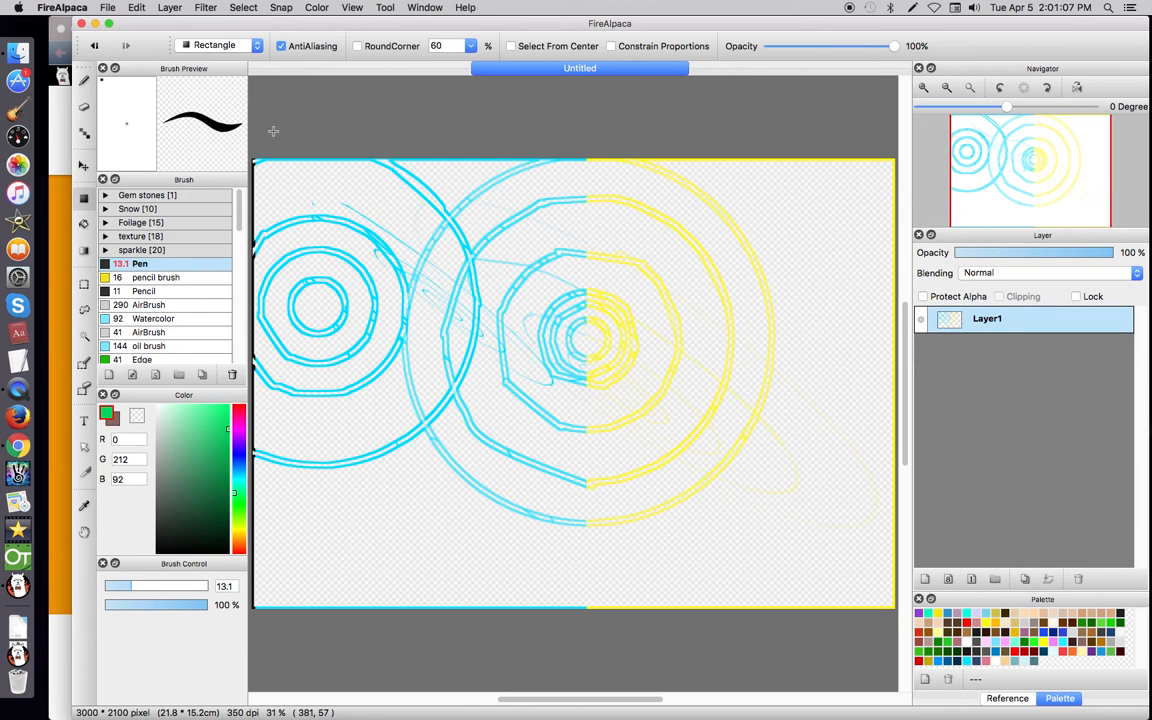
pyautogui.click(199, 8)
pyautogui.moveTo(168, 8)
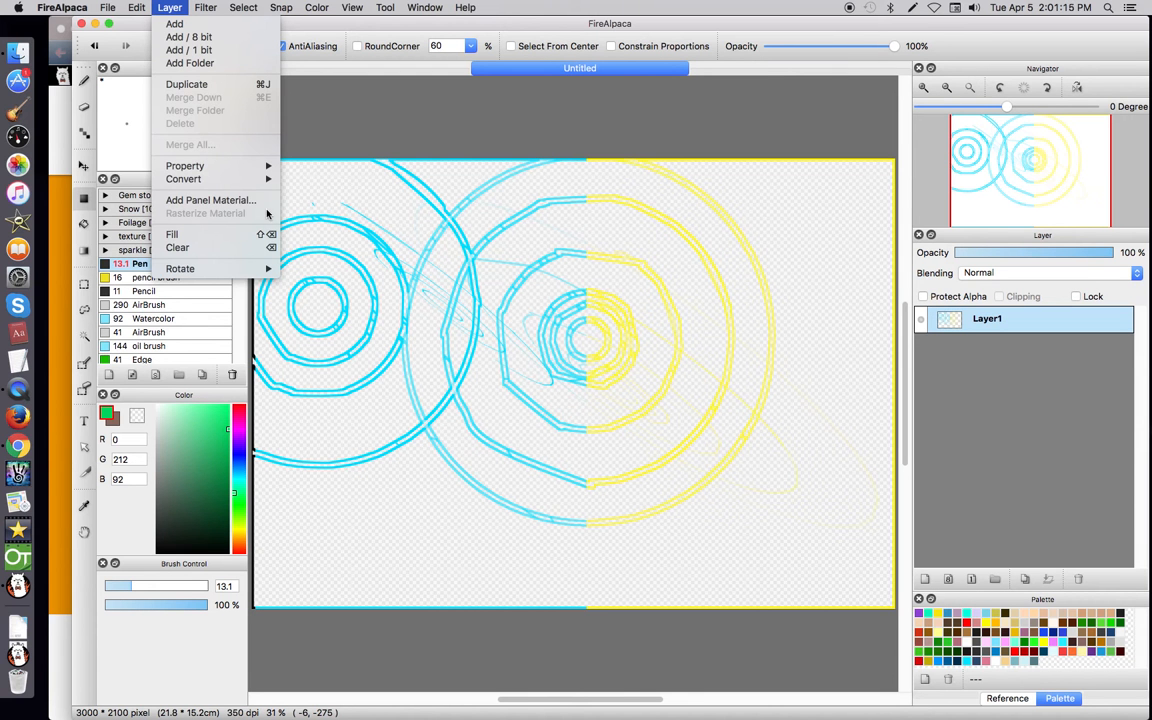
pyautogui.moveTo(205, 8)
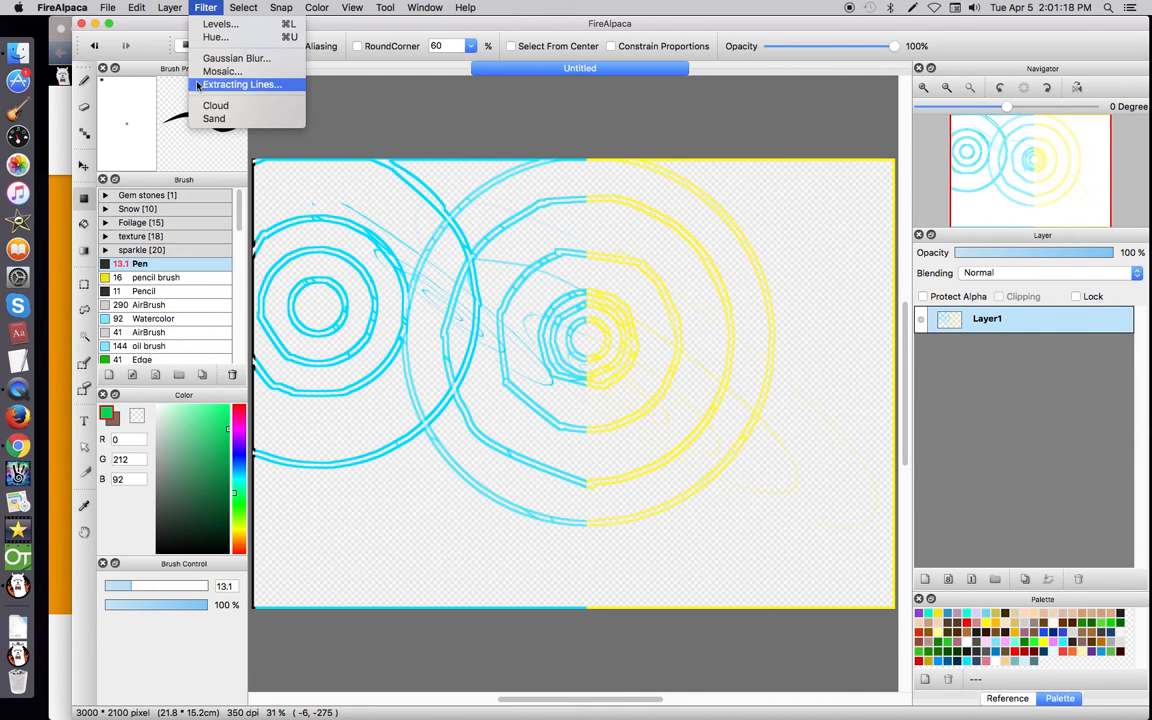
# Add a new layer above Layer1 and clip it to Layer1.
pyautogui.click(311, 103)
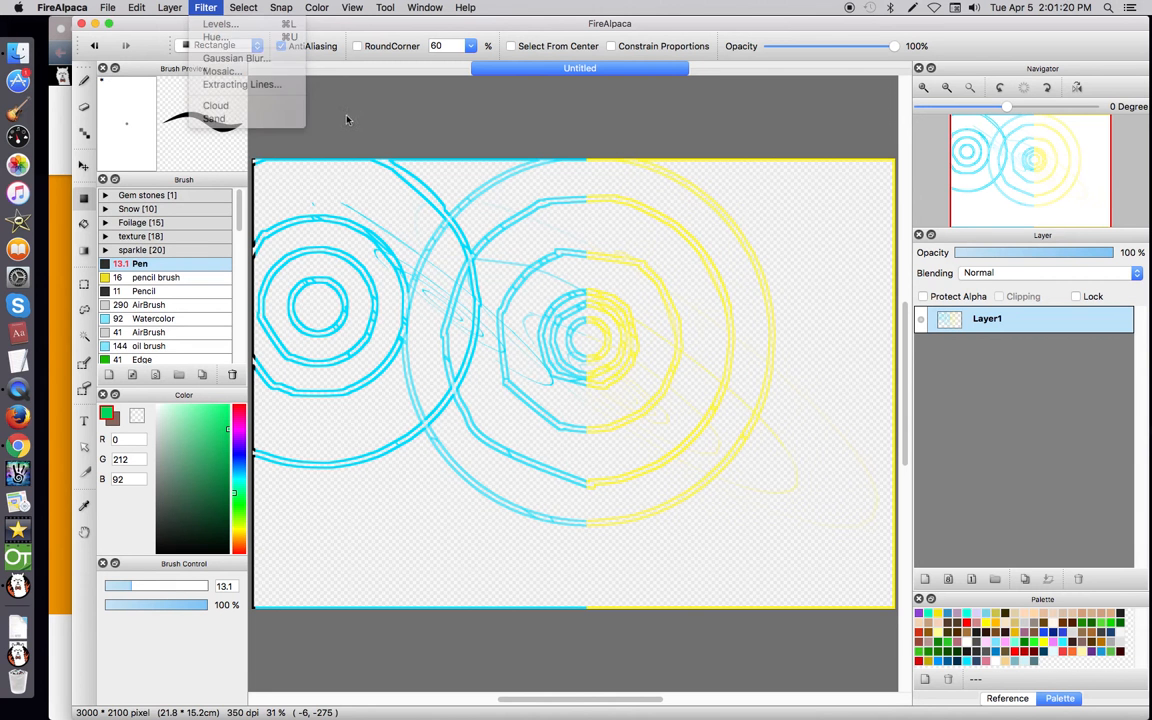
pyautogui.click(924, 579)
pyautogui.click(998, 296)
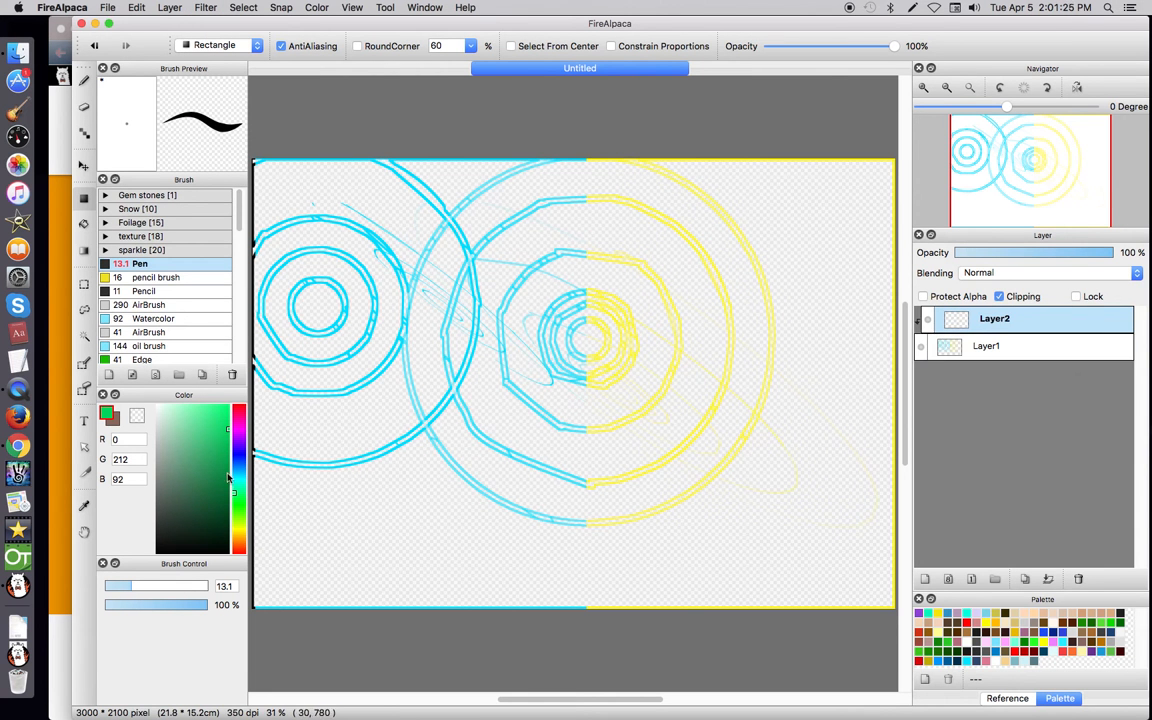
# Set the drawing color to dark purple, RGB 54, 0, 87.
pyautogui.click(240, 438)
pyautogui.click(228, 502)
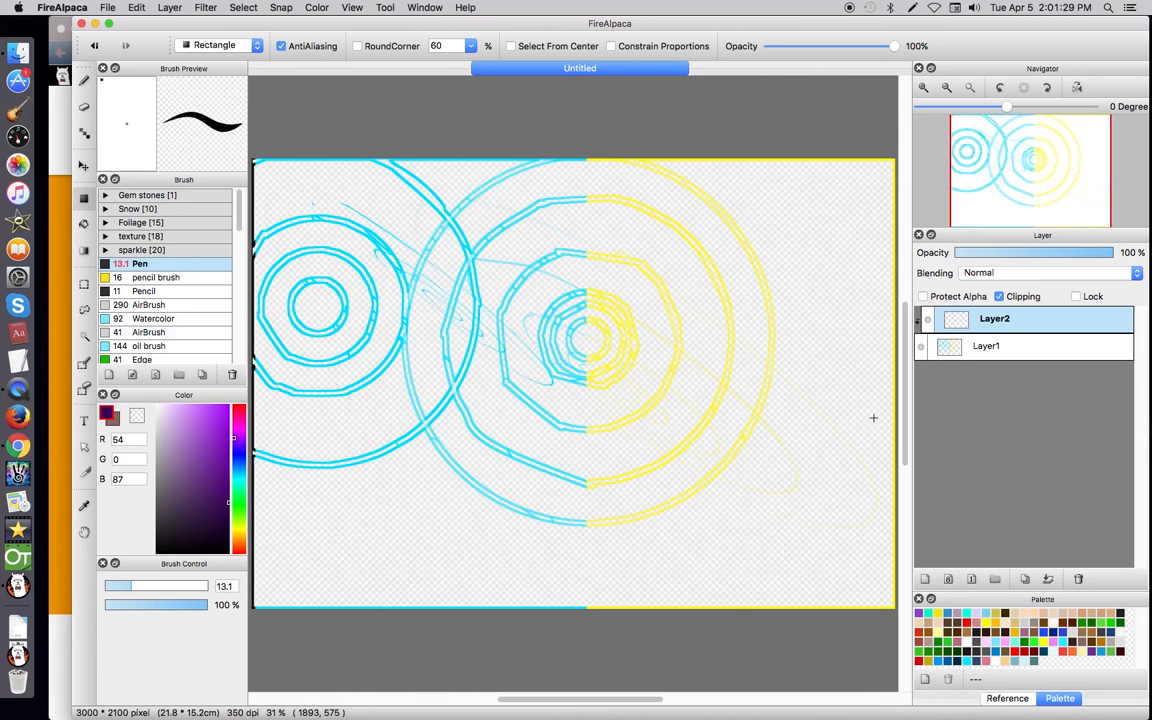
pyautogui.click(205, 8)
pyautogui.click(444, 142)
# Release the clipping on Layer2, fill the layer with the Cloud filter, and clip it to Layer1 again.
pyautogui.click(997, 295)
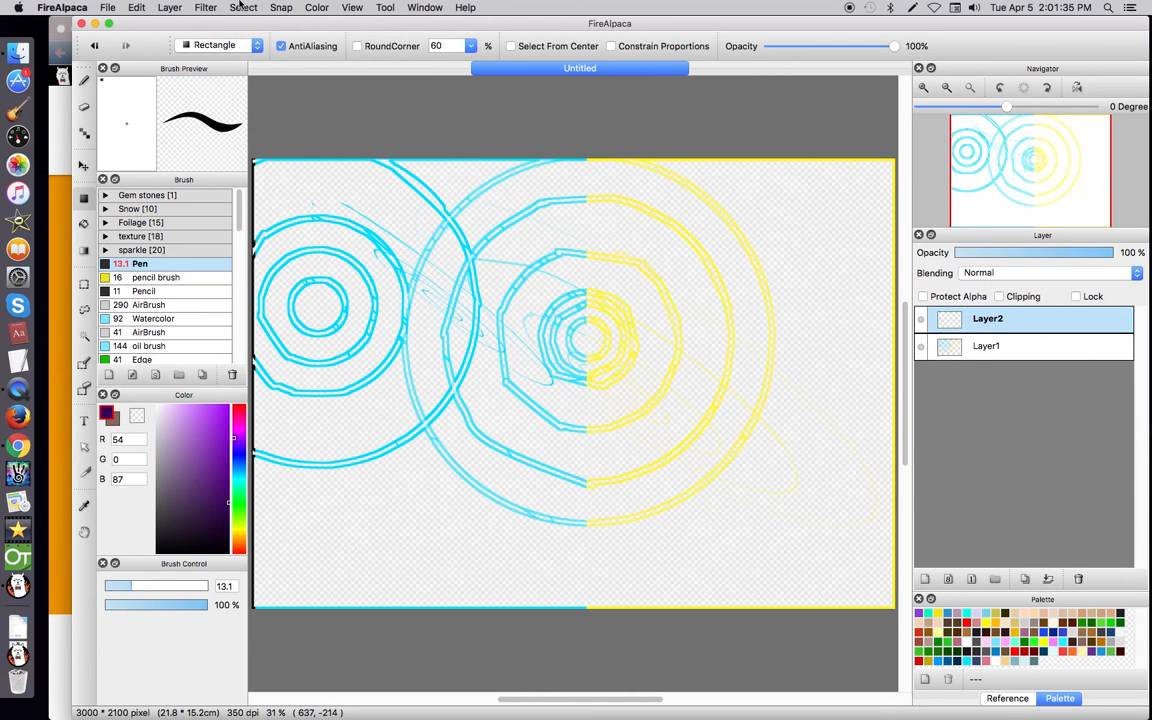
pyautogui.click(205, 7)
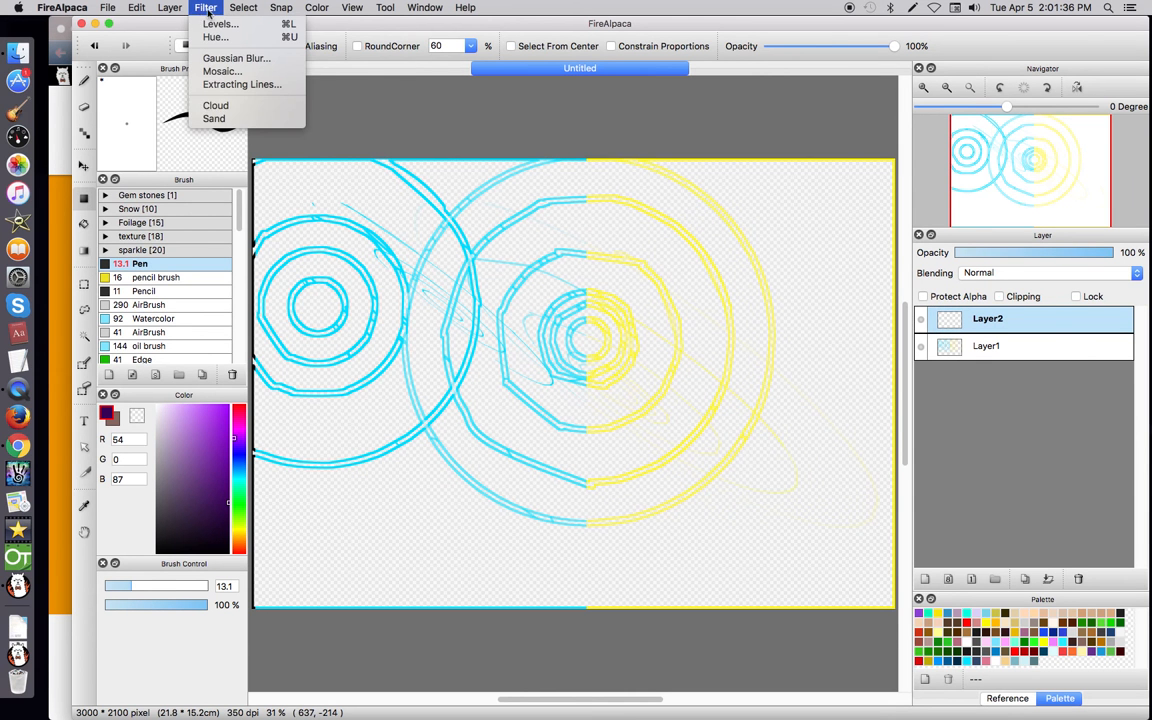
pyautogui.click(205, 107)
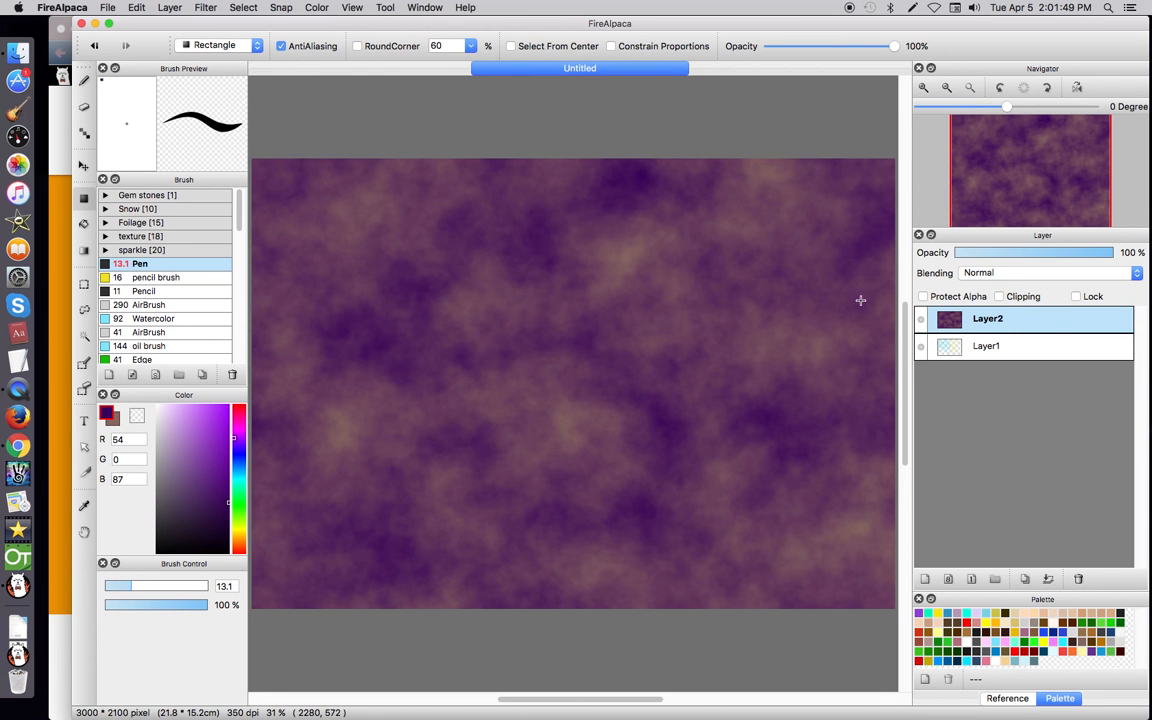
pyautogui.click(997, 297)
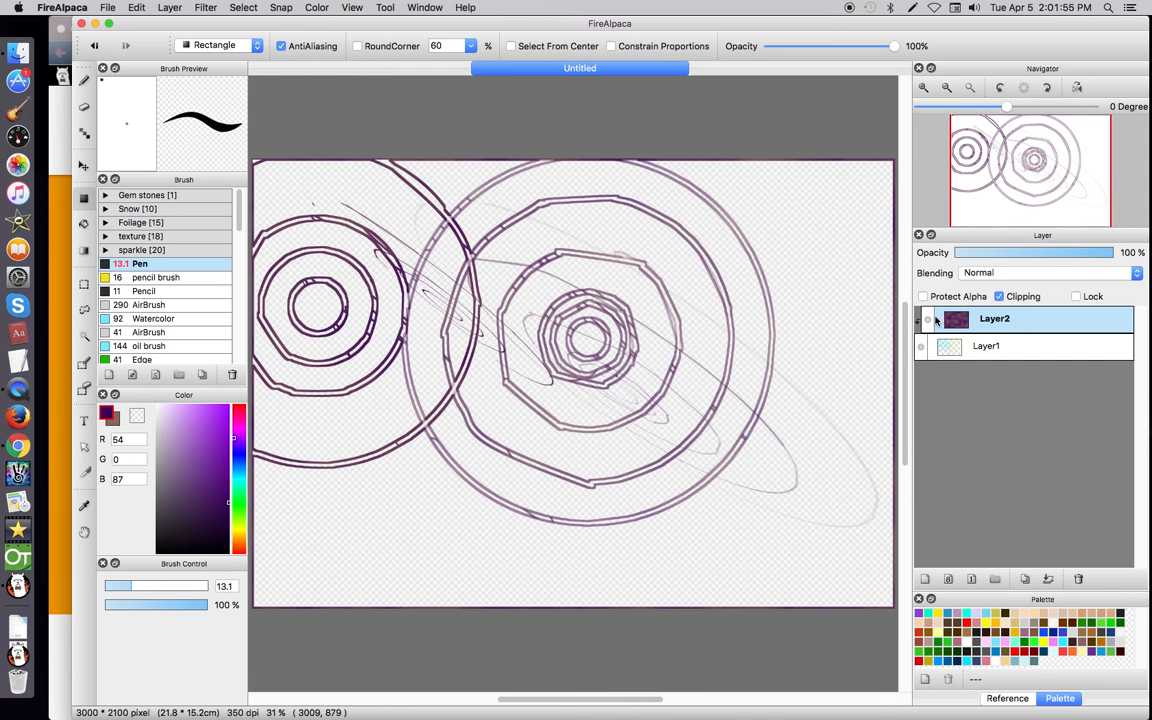
# Hide Layer2 and fill a new layer above it with the Sand filter.
pyautogui.click(934, 318)
pyautogui.click(925, 580)
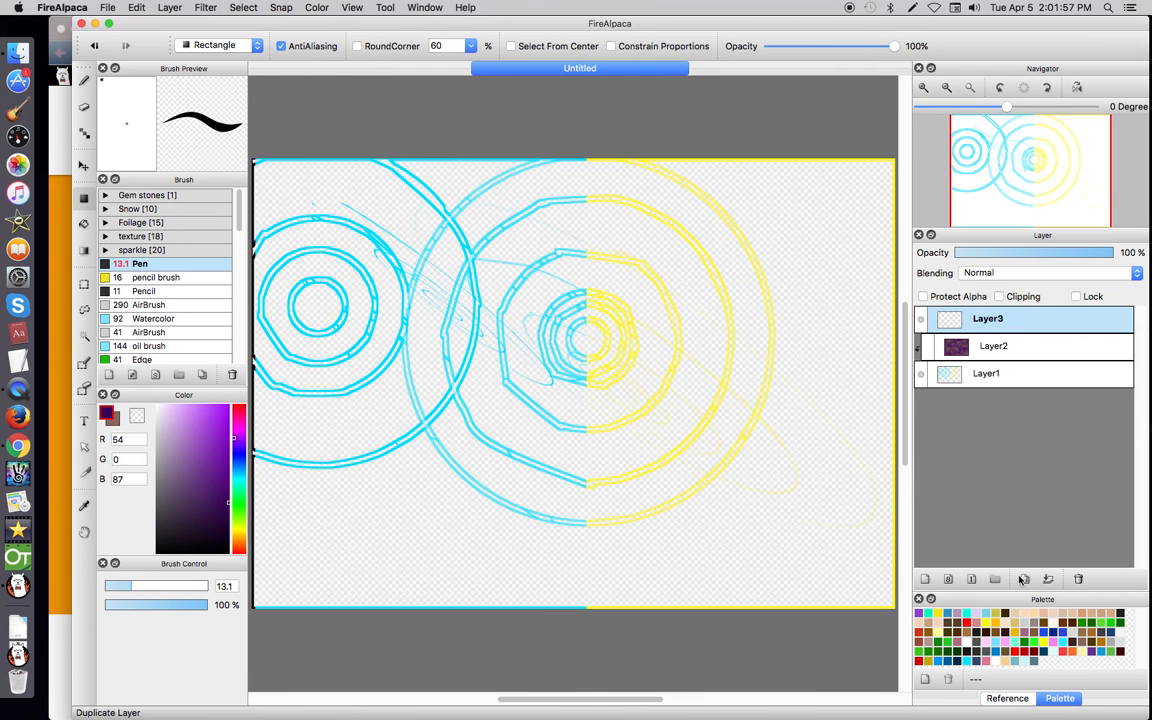
pyautogui.click(282, 8)
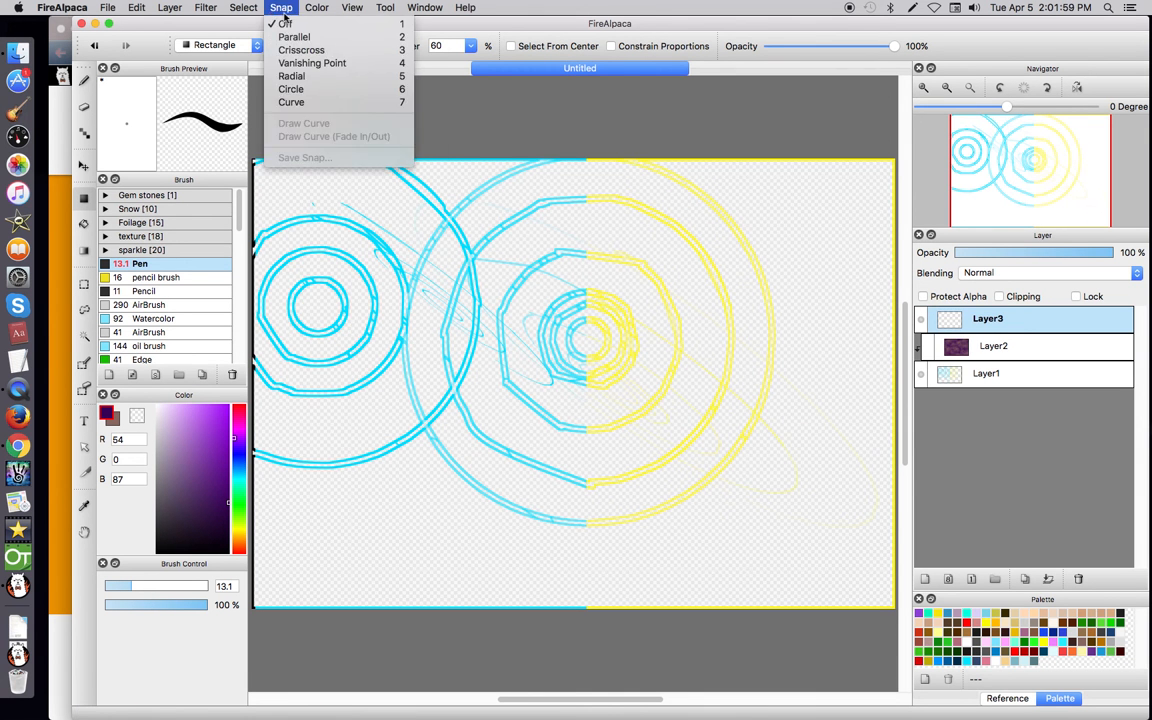
pyautogui.moveTo(205, 8)
pyautogui.click(208, 116)
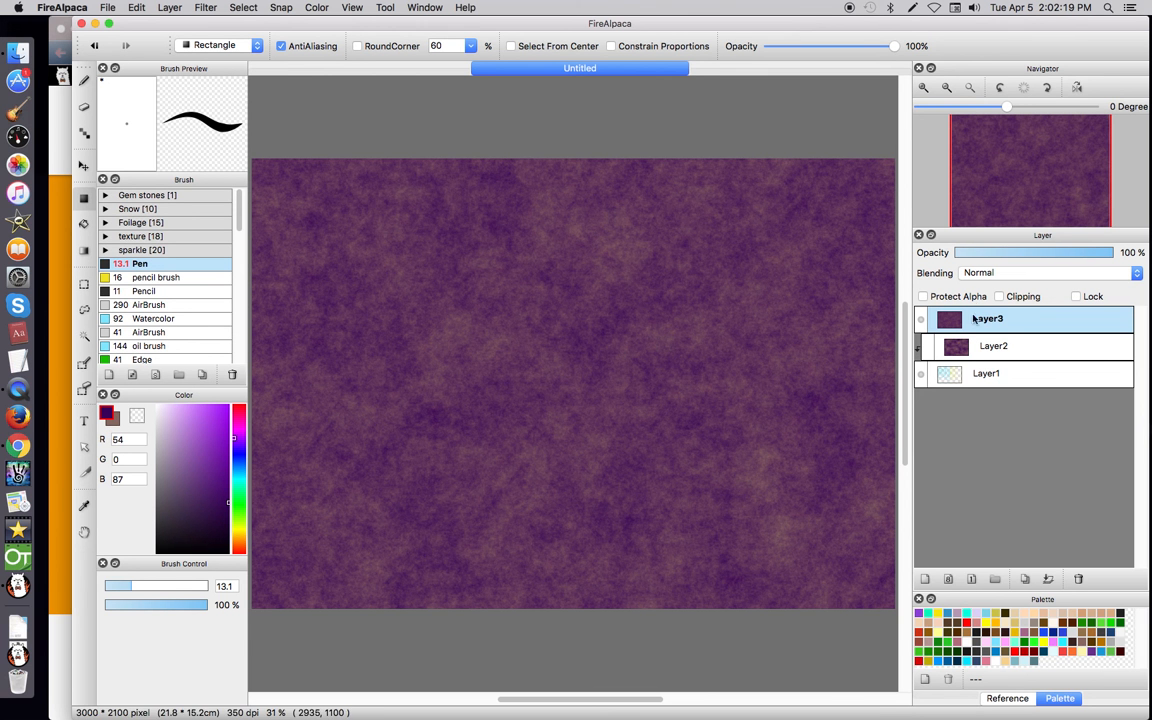
# Clip the sand-textured layer to Layer1 and lower its opacity to 54%.
pyautogui.click(1000, 297)
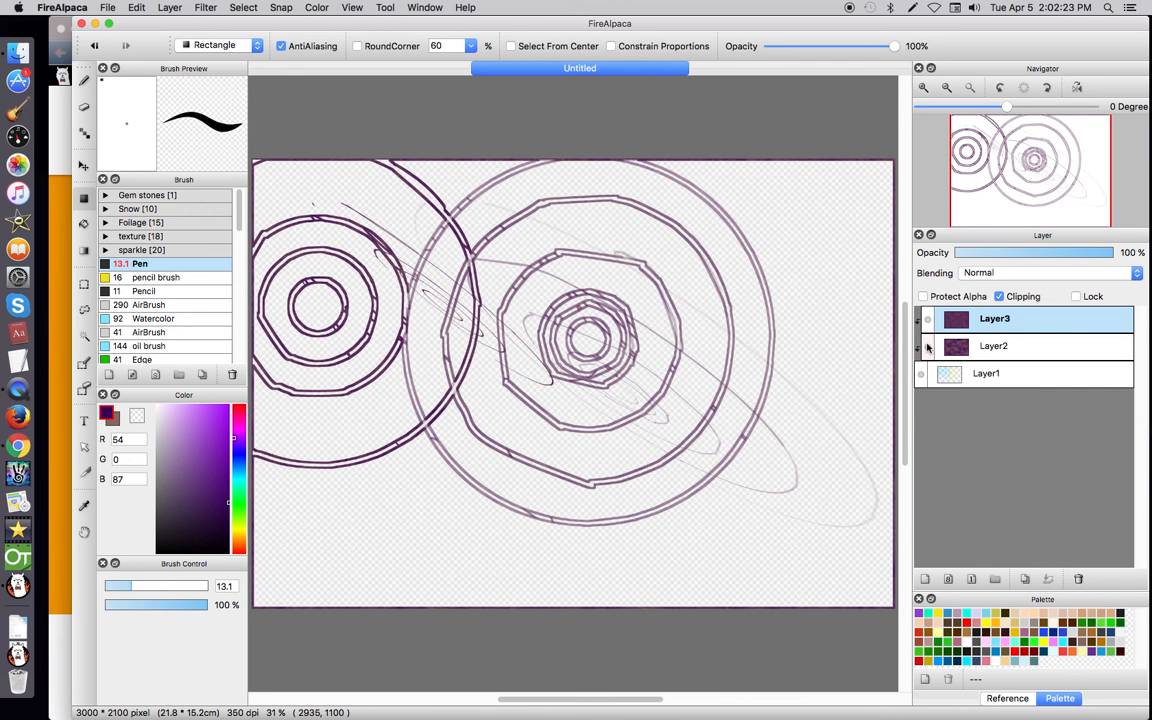
pyautogui.moveTo(1023, 254); pyautogui.dragTo(1043, 255)
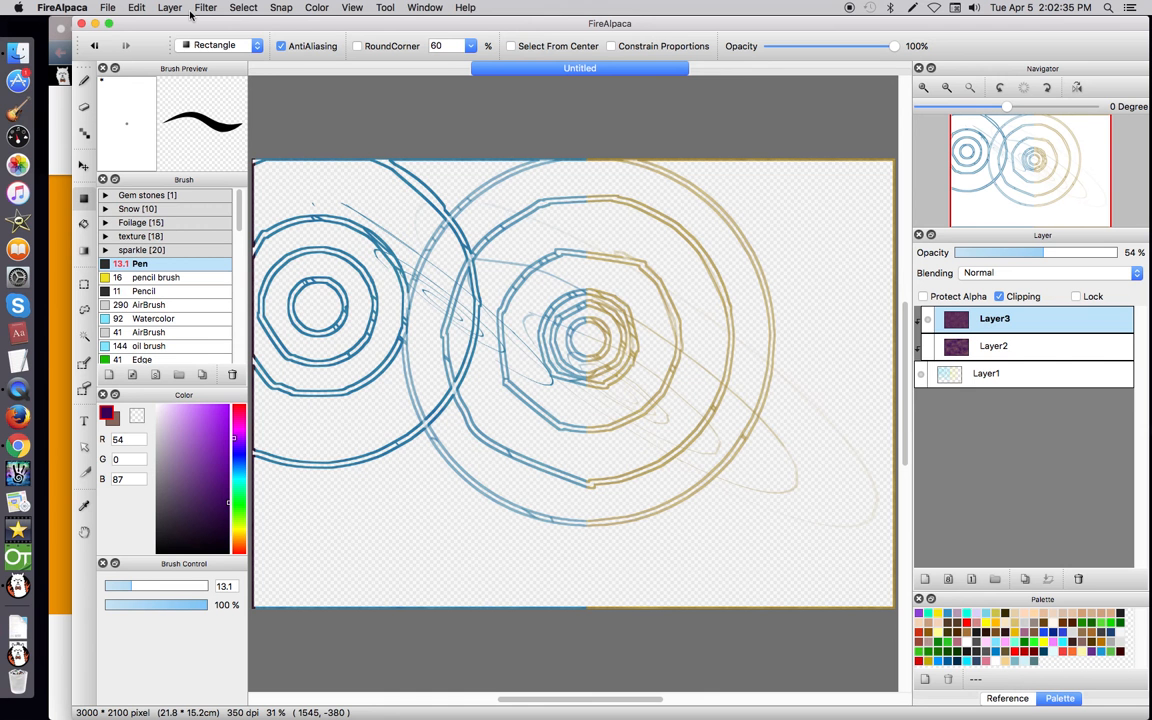
pyautogui.click(245, 8)
pyautogui.moveTo(202, 11)
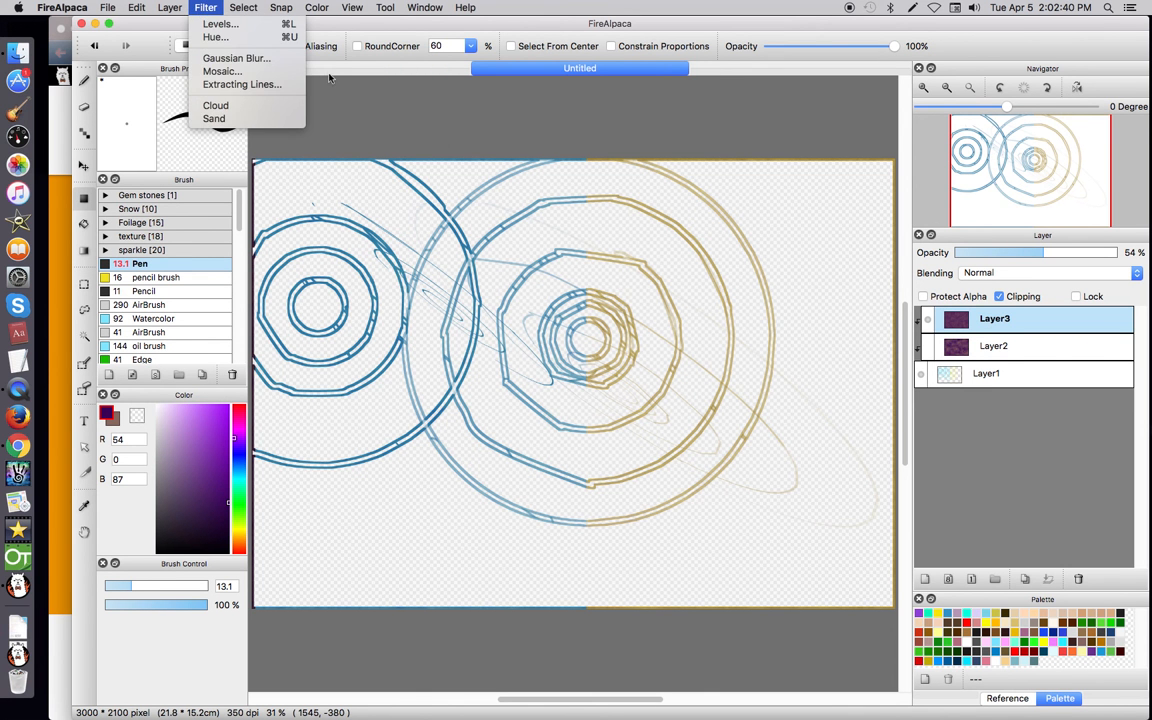
pyautogui.click(355, 105)
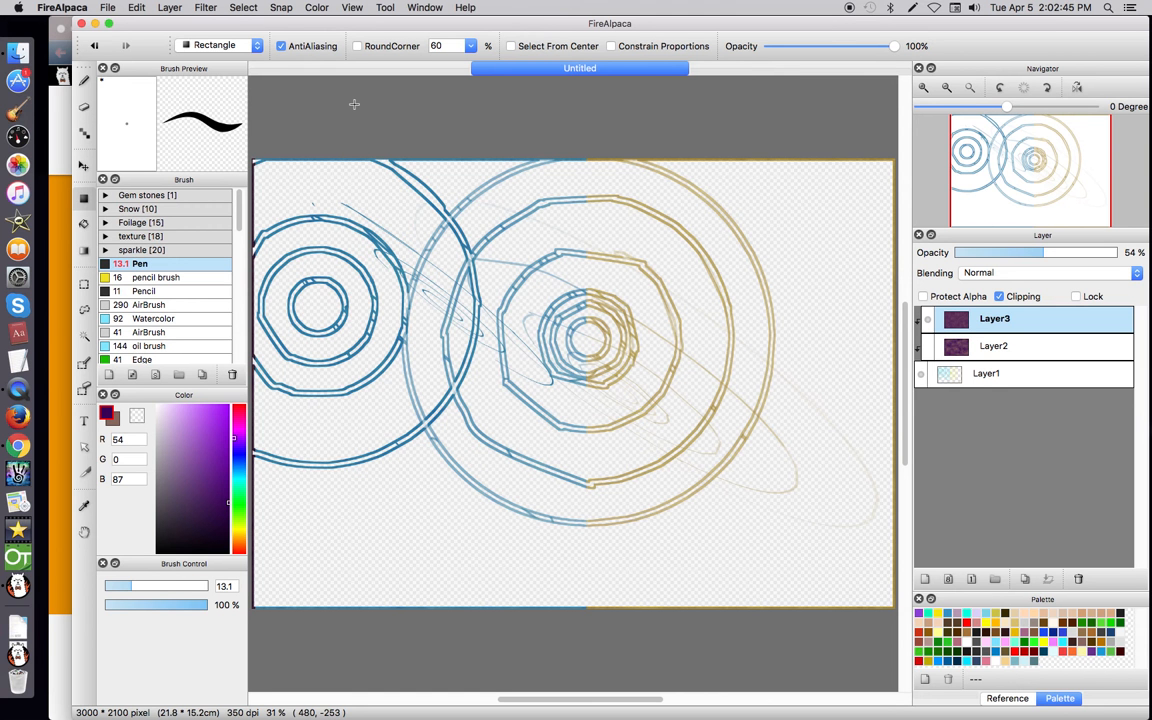
# Delete the sand and cloud layers so that only Layer1 is left.
pyautogui.click(1080, 579)
pyautogui.click(1078, 579)
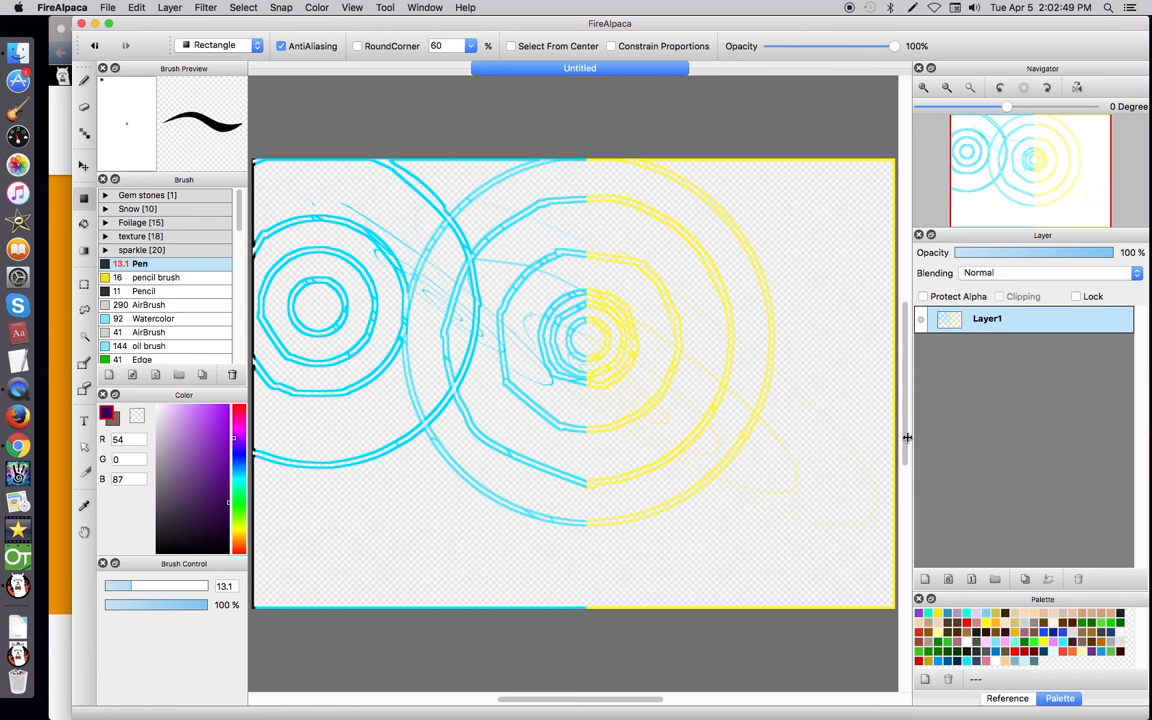
# Add a new layer, hide Layer1, and draw overlapping purple Pen loops near the canvas's upper-left corner with AntiAliasing on.
pyautogui.click(925, 579)
pyautogui.click(920, 346)
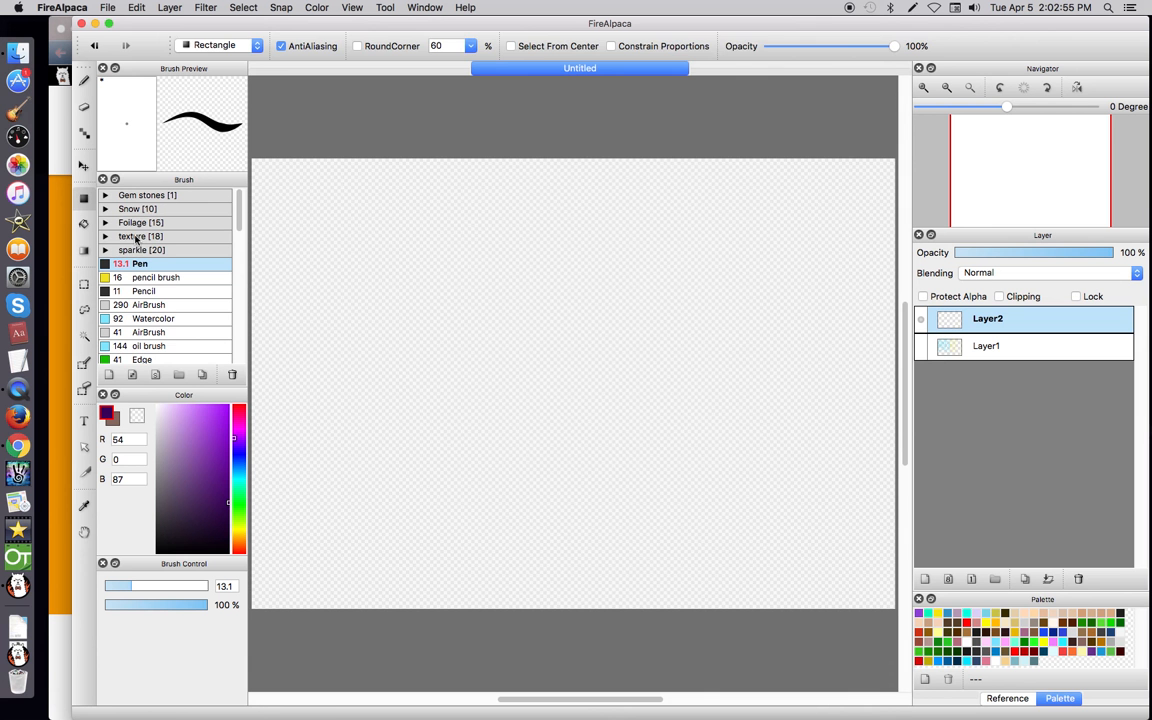
pyautogui.click(84, 80)
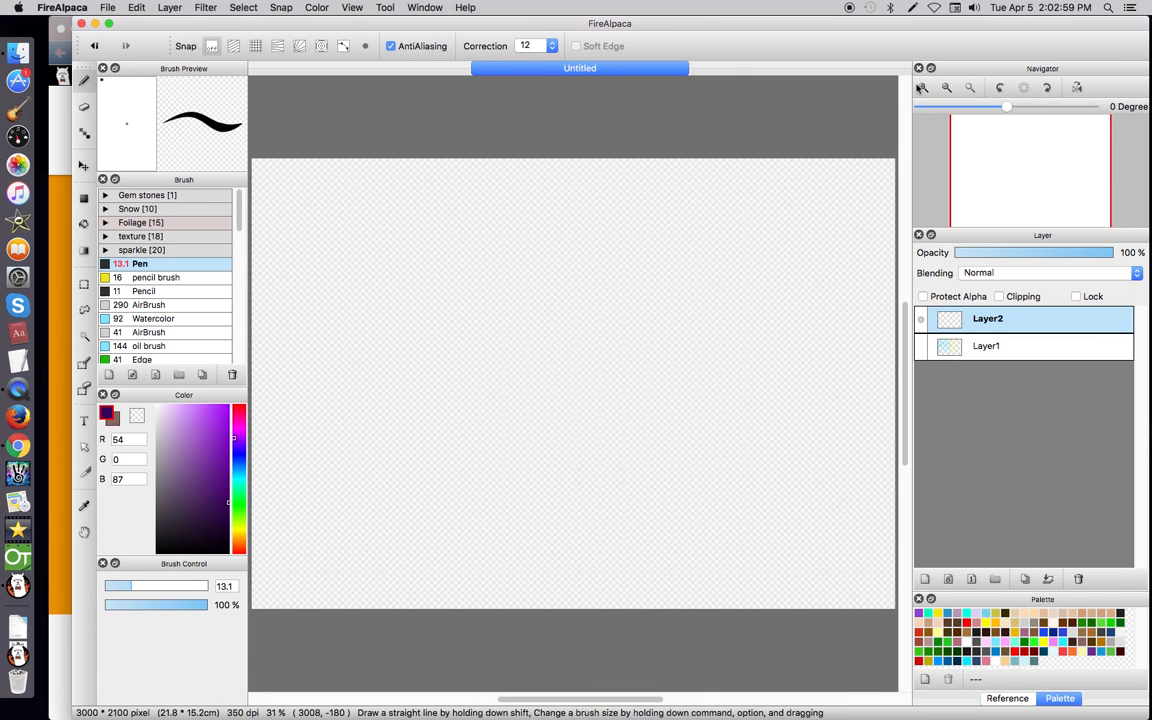
pyautogui.click(924, 89)
pyautogui.click(924, 89)
pyautogui.moveTo(995, 163); pyautogui.dragTo(937, 123)
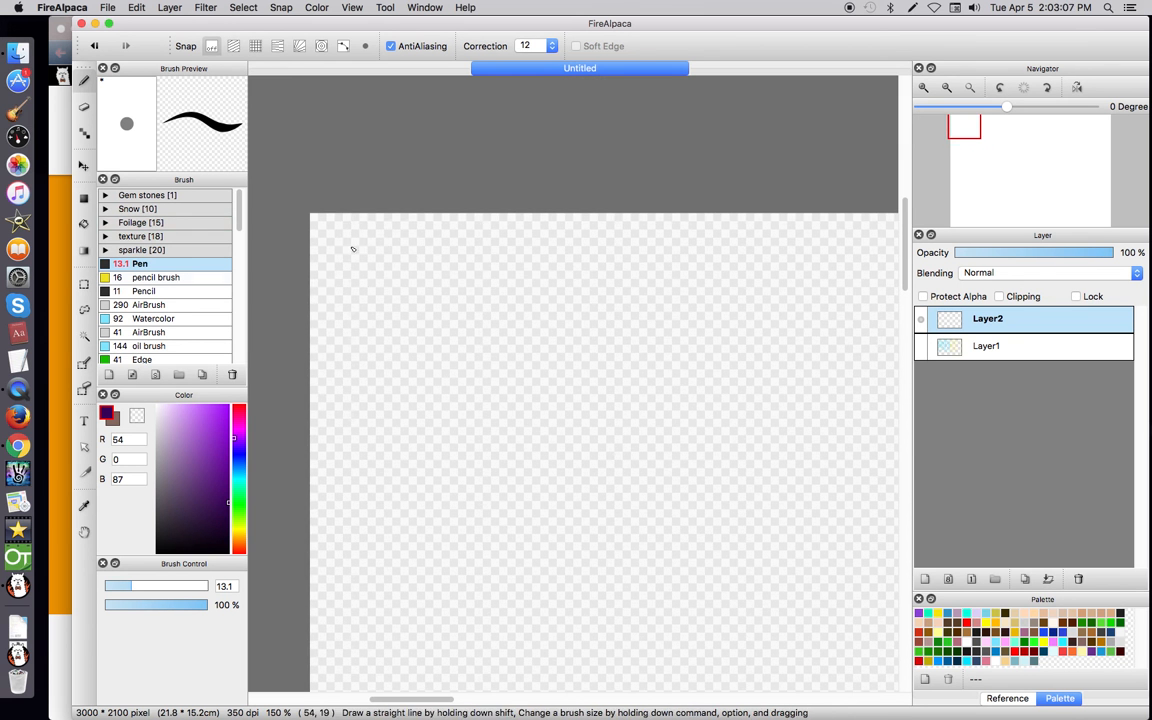
pyautogui.moveTo(326, 248); pyautogui.dragTo(343, 330)
pyautogui.moveTo(371, 437)
pyautogui.mouseDown()
pyautogui.moveTo(681, 404)
pyautogui.moveTo(468, 437)
pyautogui.moveTo(679, 499)
pyautogui.moveTo(766, 338)
pyautogui.moveTo(600, 420)
pyautogui.moveTo(866, 488)
pyautogui.moveTo(748, 400)
pyautogui.moveTo(875, 537)
pyautogui.mouseUp()
pyautogui.moveTo(831, 607)
pyautogui.mouseDown()
pyautogui.moveTo(334, 510)
pyautogui.moveTo(551, 562)
pyautogui.mouseUp()
# Inspect the smooth edges of the purple loops and set the Bucket tool's Expand value to 0 pixels.
pyautogui.press('super+equal')
pyautogui.press('super+equal')
pyautogui.press('super+equal')
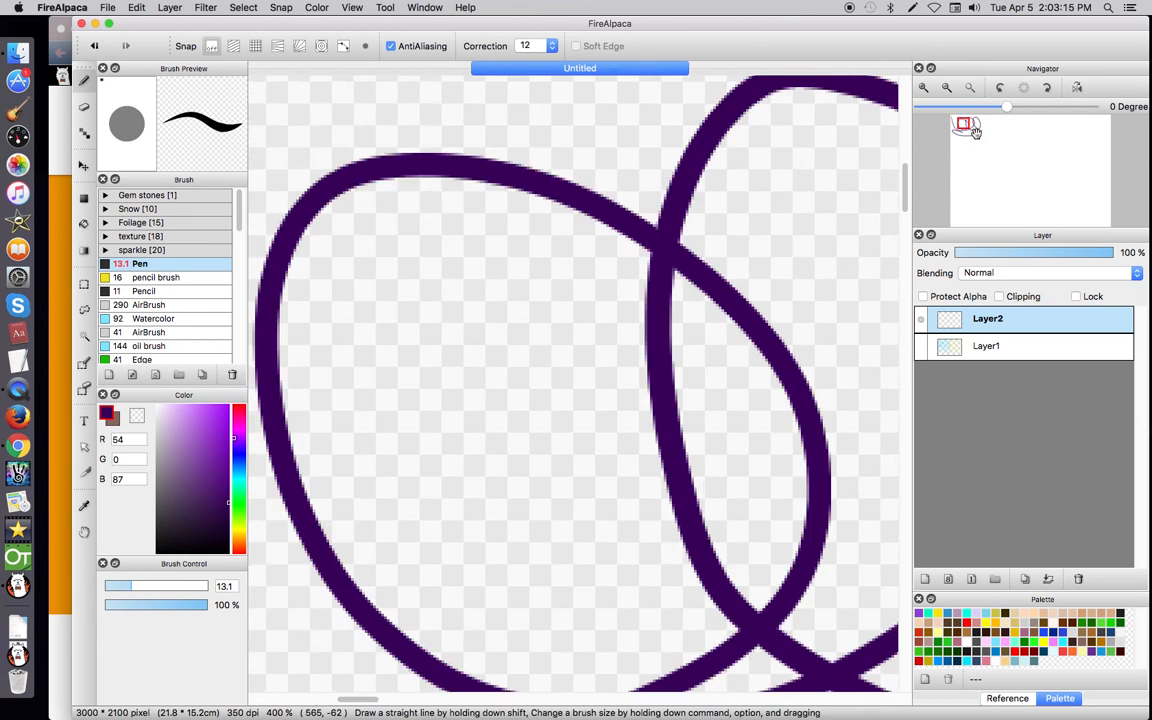
pyautogui.hscroll(2, 653, 216)
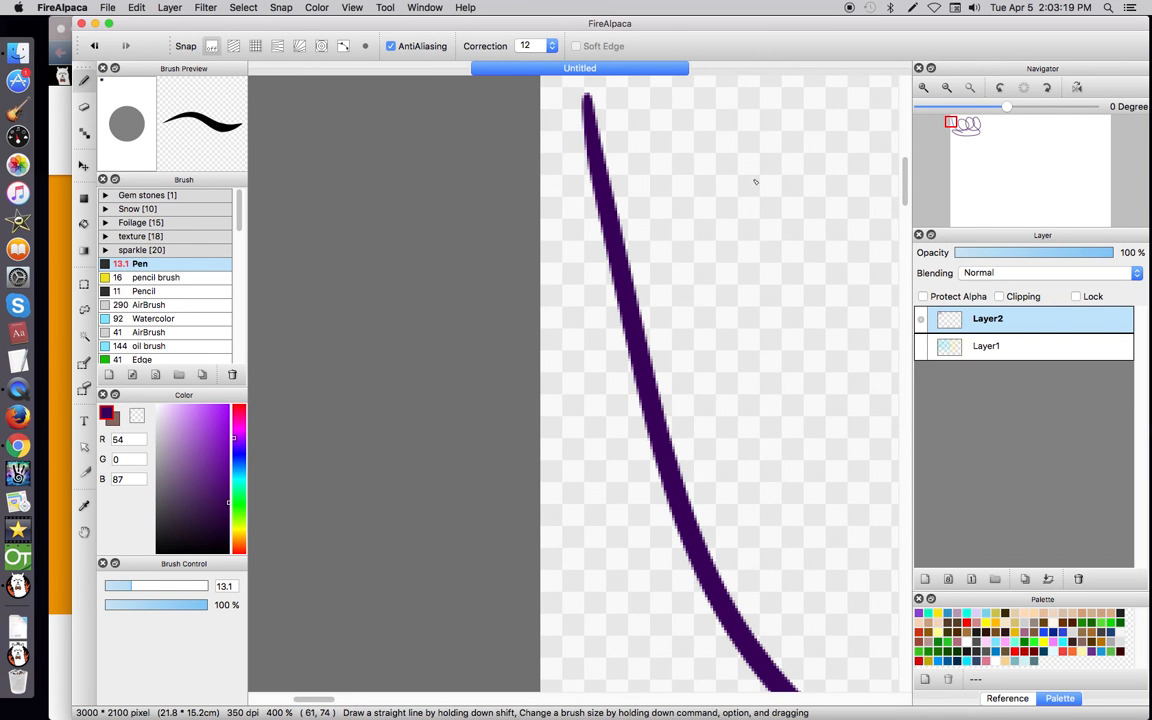
pyautogui.click(949, 89)
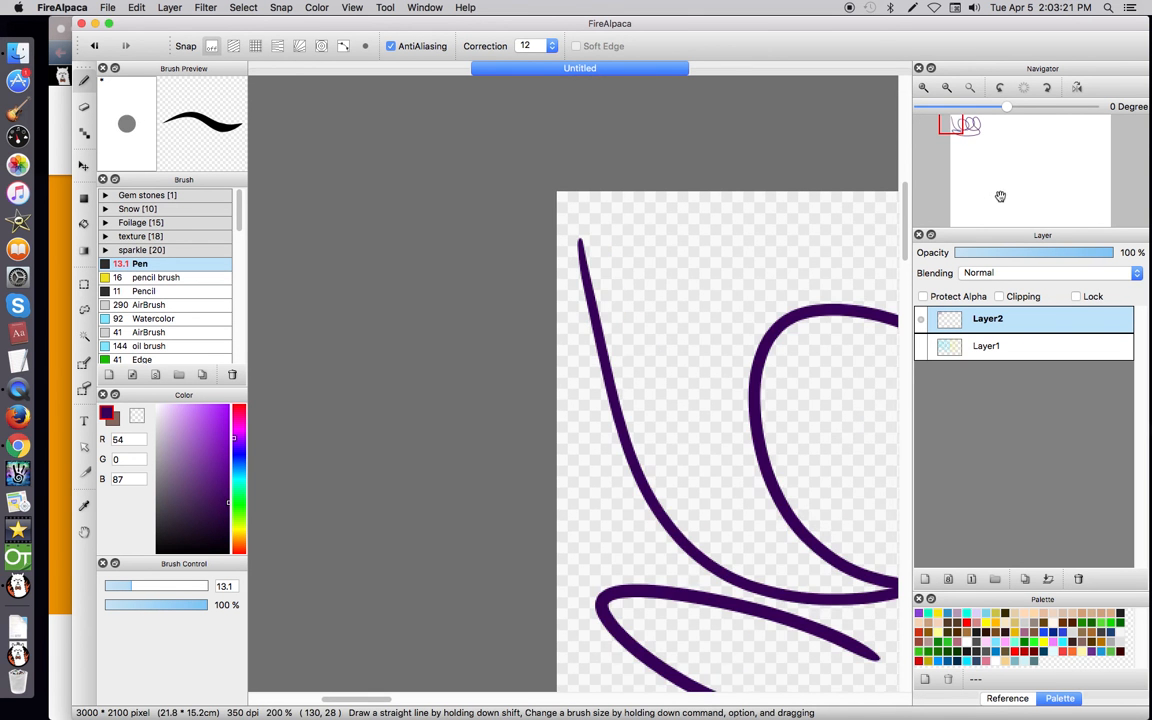
pyautogui.moveTo(951, 121); pyautogui.dragTo(962, 124)
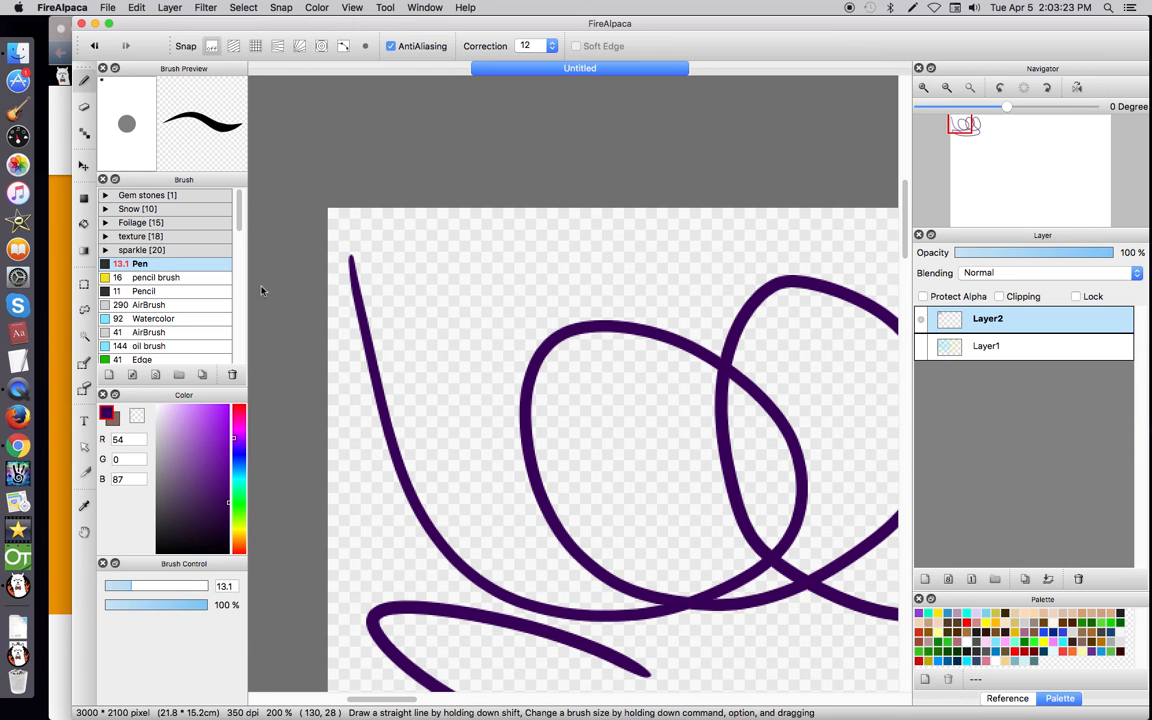
pyautogui.click(84, 223)
pyautogui.click(433, 46)
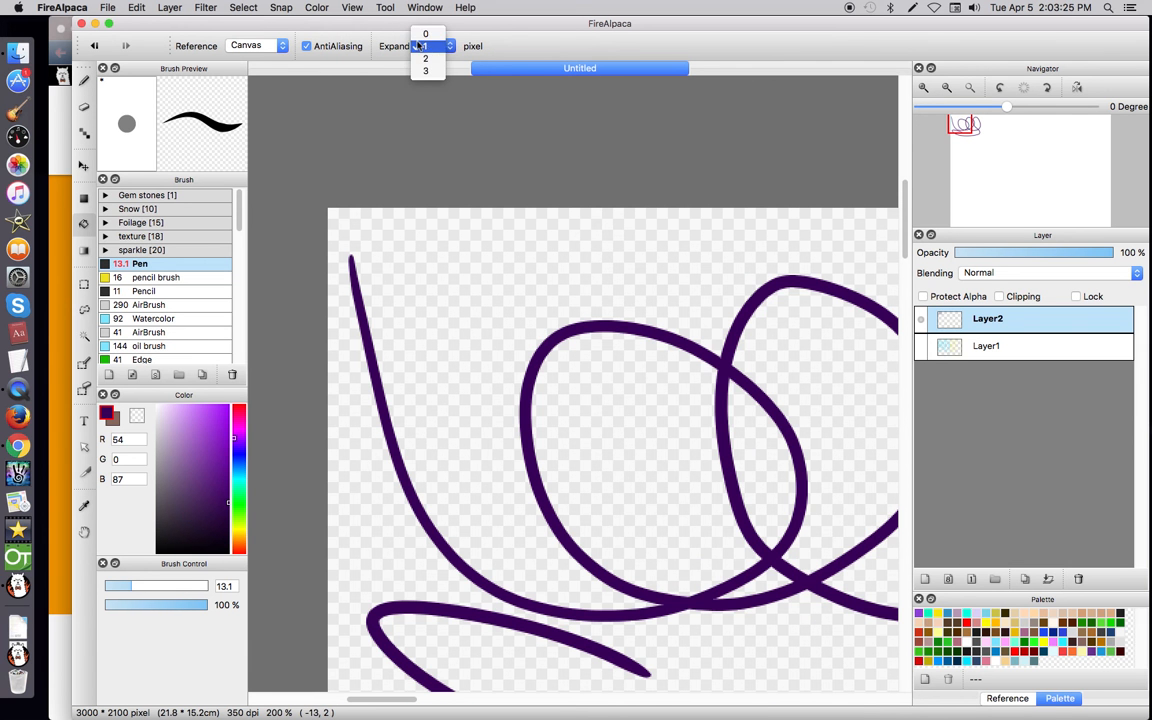
pyautogui.click(428, 30)
# Pick a red-orange color, RGB 231, 49, 0, and fill the first closed loop of the purple line.
pyautogui.click(112, 415)
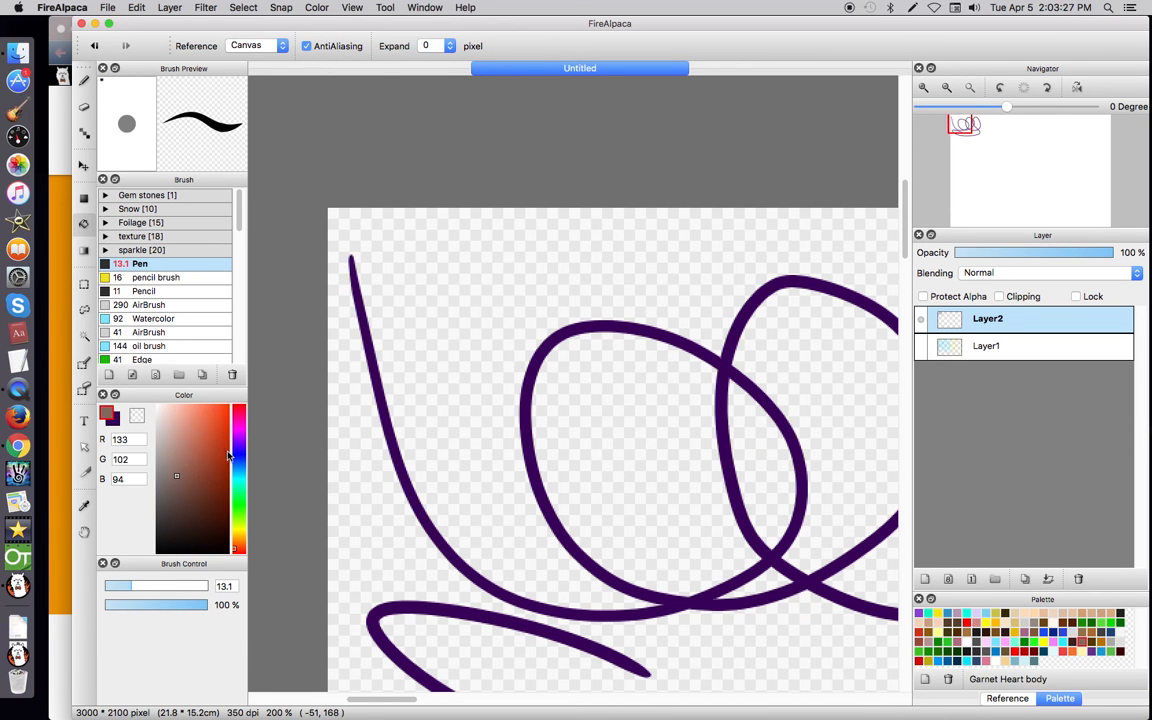
pyautogui.moveTo(228, 438); pyautogui.dragTo(228, 418)
pyautogui.click(662, 406)
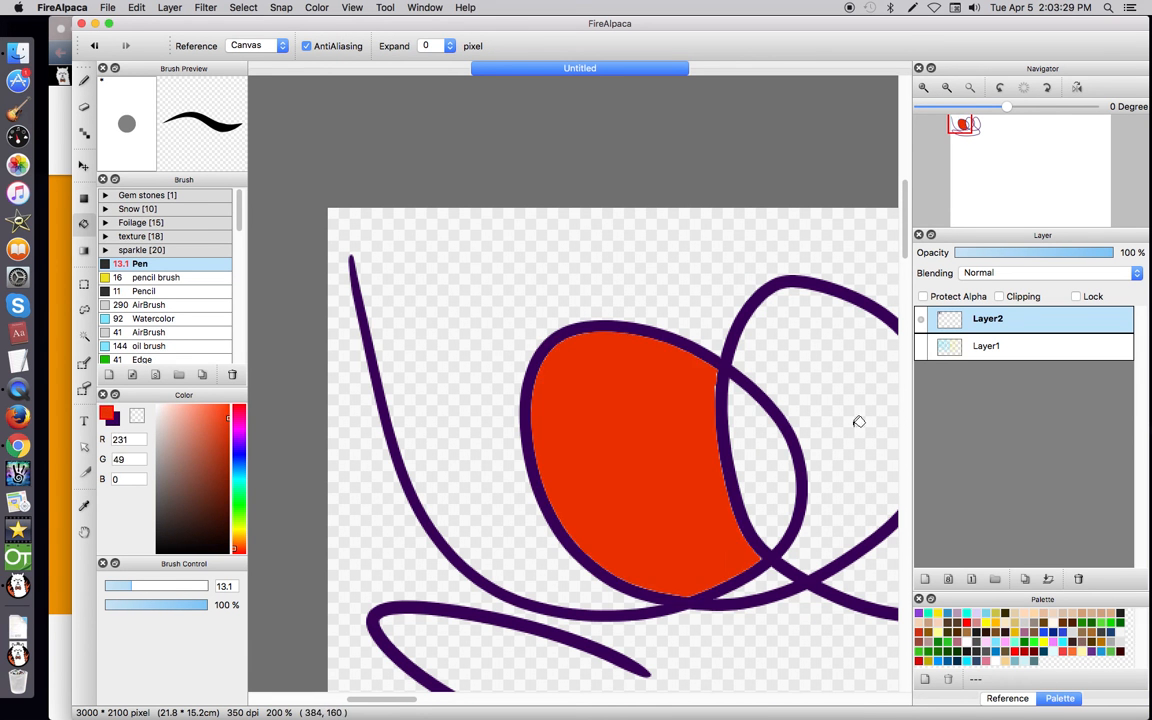
pyautogui.scroll(2, 560, 278)
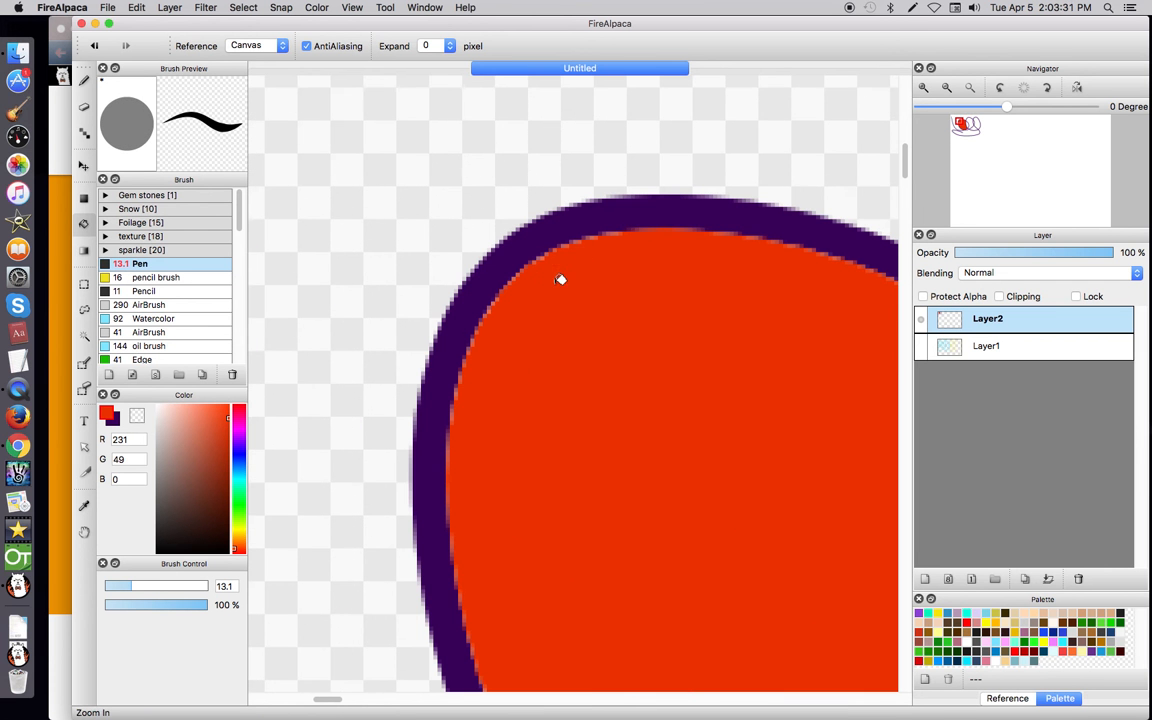
# Set the Bucket's Expand value to 1 pixel and fill the enclosed area in the neighbouring loop red-orange.
pyautogui.click(430, 45)
pyautogui.click(430, 62)
pyautogui.hscroll(10, 579, 257)
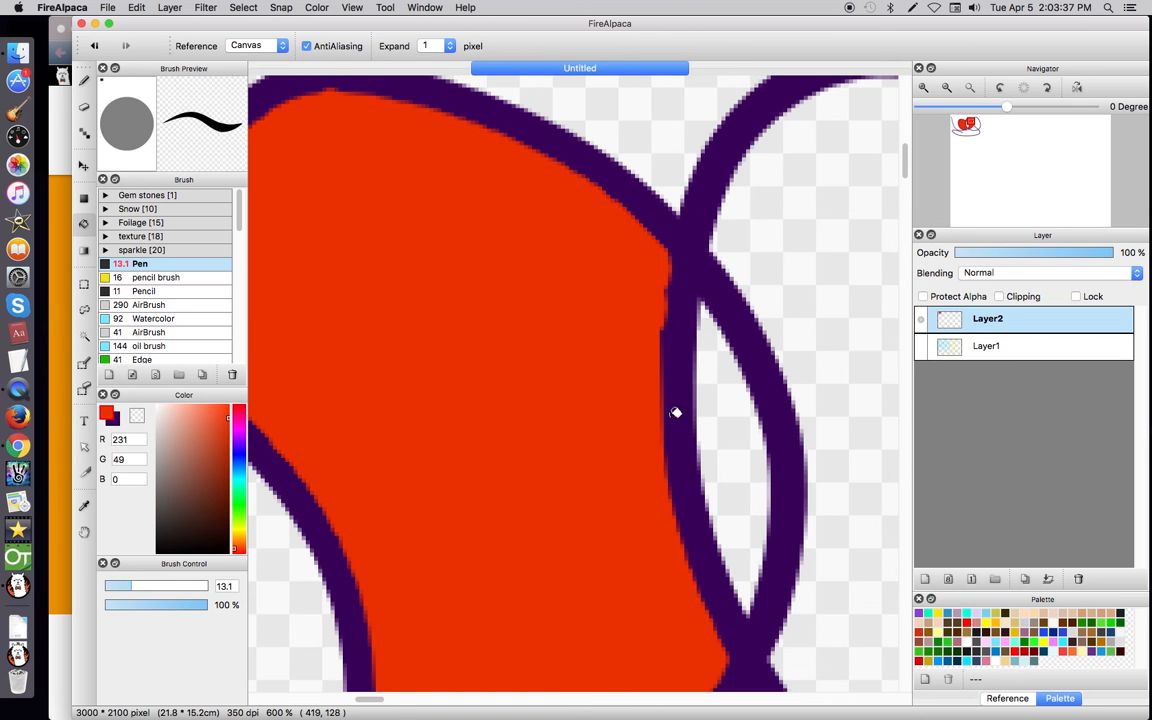
# Switch back to purple, turn off AntiAliasing, and draw a looping Pen stroke near the canvas's upper-right corner.
pyautogui.click(946, 87)
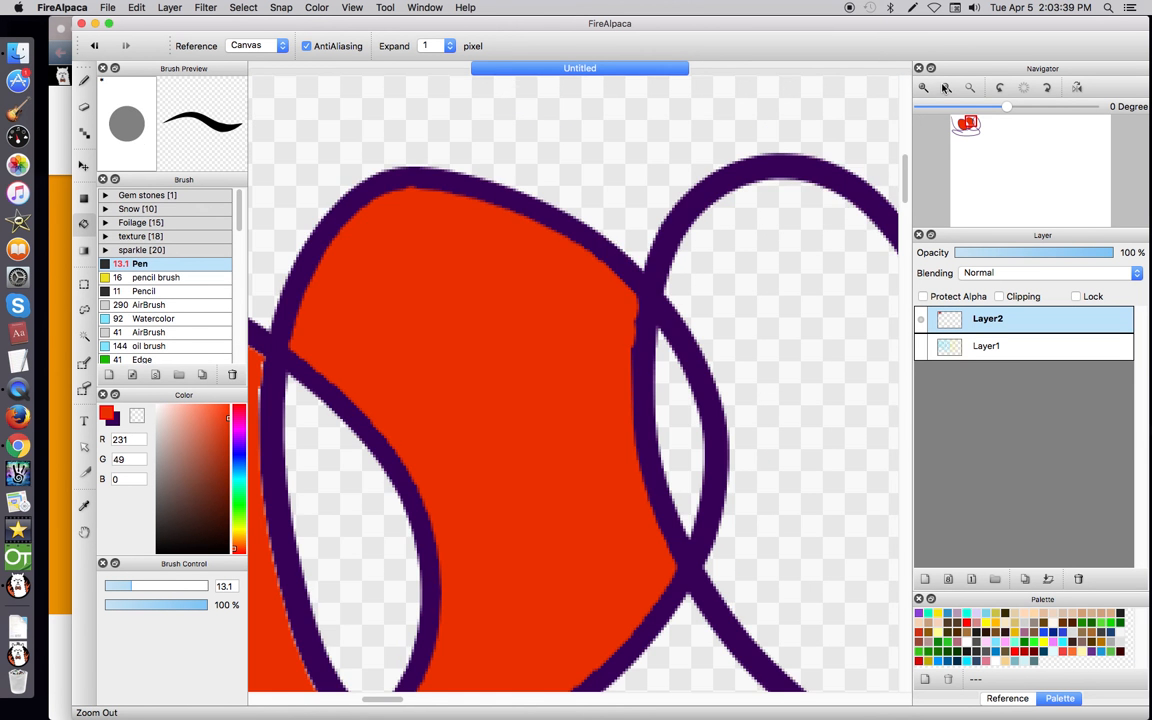
pyautogui.click(946, 87)
pyautogui.click(946, 87)
pyautogui.moveTo(969, 118); pyautogui.dragTo(1100, 124)
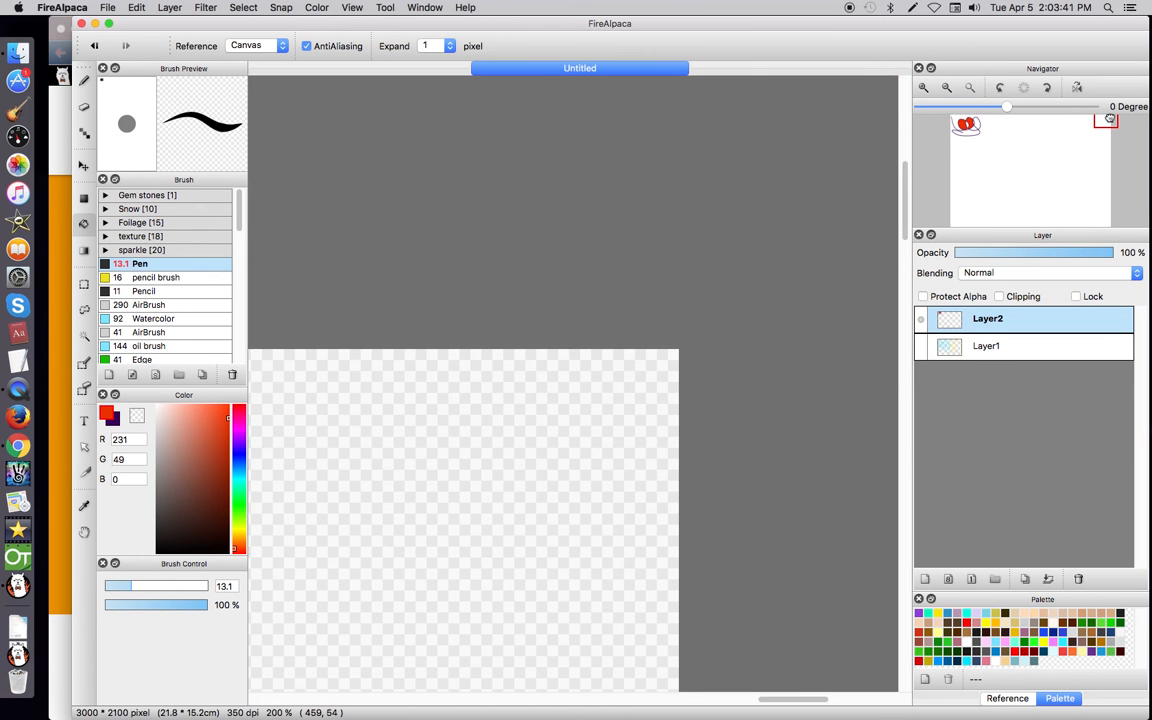
pyautogui.click(84, 80)
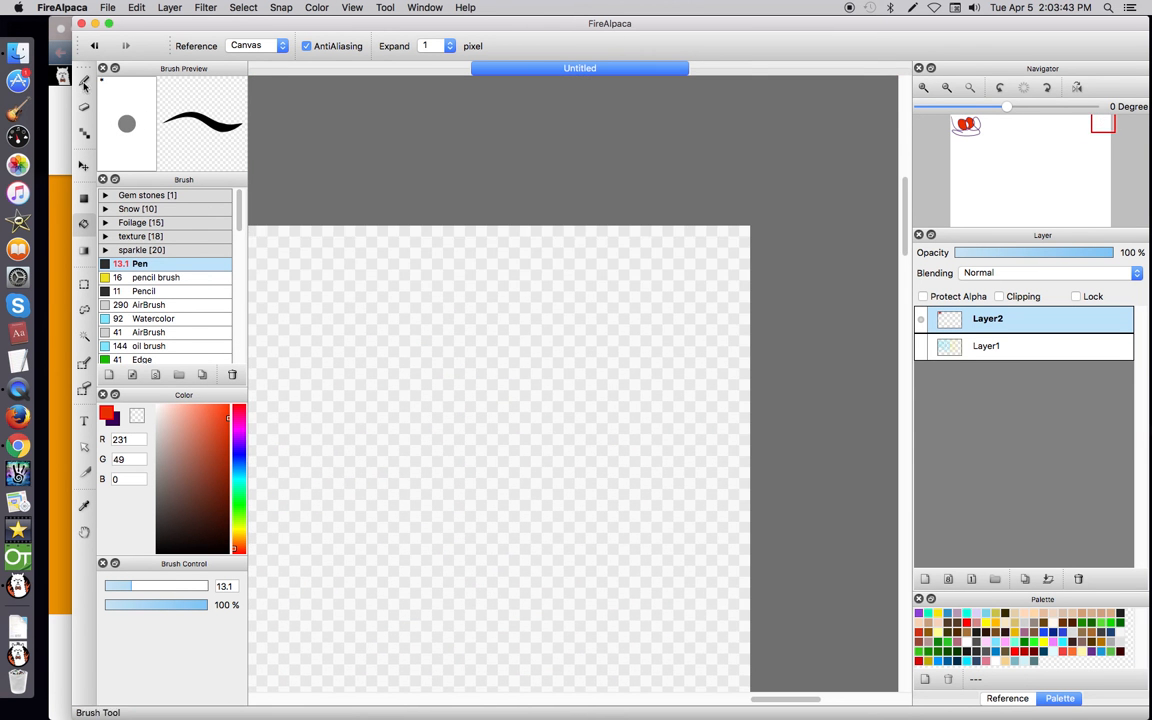
pyautogui.press('x')
pyautogui.moveTo(393, 257)
pyautogui.mouseDown()
pyautogui.moveTo(324, 391)
pyautogui.moveTo(668, 463)
pyautogui.moveTo(509, 411)
pyautogui.moveTo(514, 446)
pyautogui.mouseUp()
pyautogui.moveTo(565, 547)
pyautogui.mouseDown()
pyautogui.moveTo(718, 418)
pyautogui.moveTo(543, 270)
pyautogui.moveTo(442, 509)
pyautogui.moveTo(397, 515)
pyautogui.moveTo(383, 408)
pyautogui.mouseUp()
pyautogui.moveTo(470, 487); pyautogui.dragTo(474, 484)
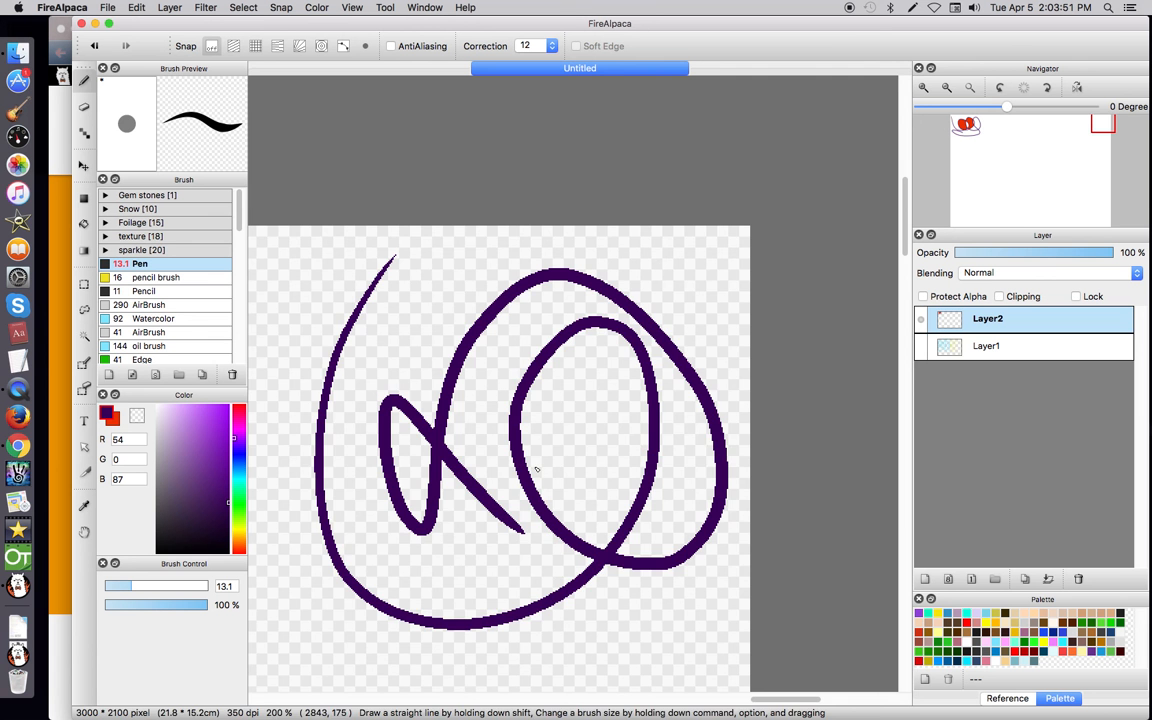
# Examine the edges of the stroke drawn without AntiAliasing up close and restore the canvas rotation to 0 degrees.
pyautogui.click(923, 87)
pyautogui.click(923, 87)
pyautogui.click(923, 87)
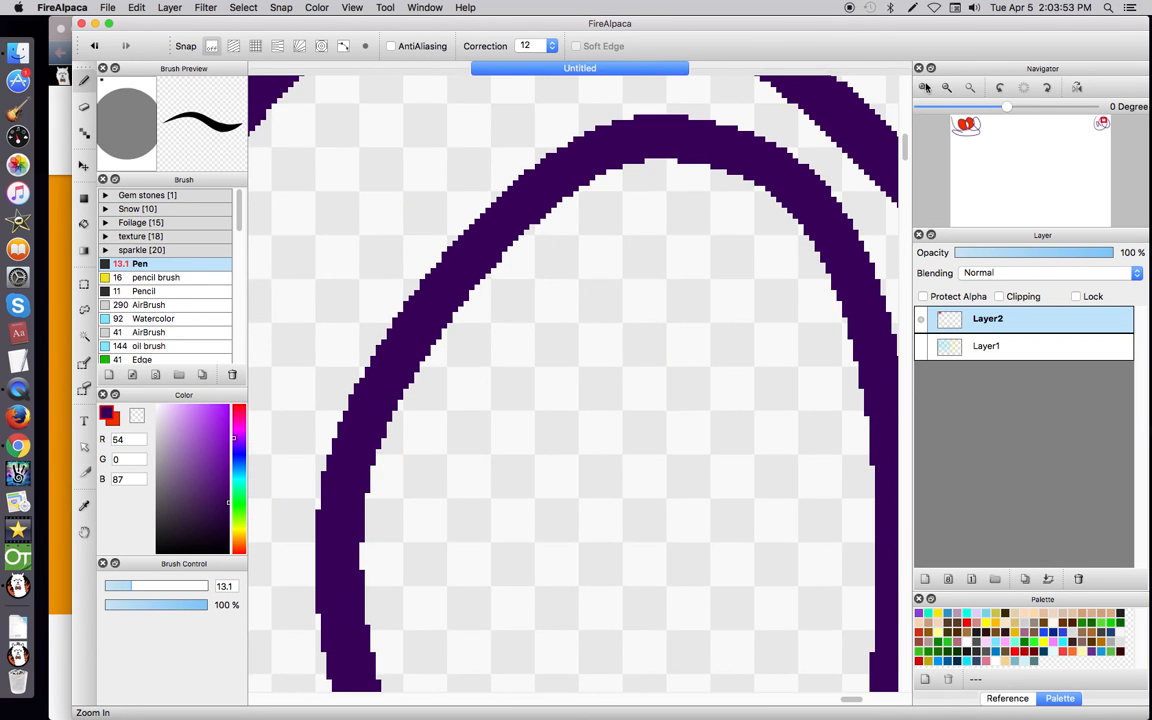
pyautogui.click(923, 87)
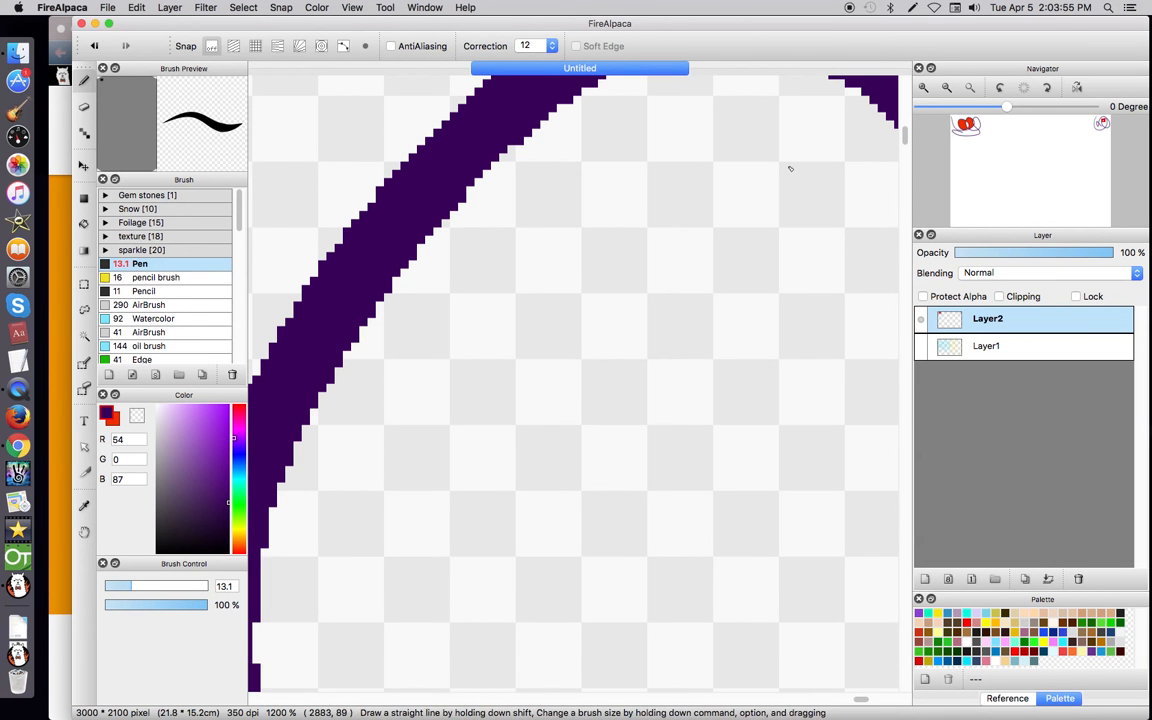
pyautogui.click(946, 87)
pyautogui.moveTo(1005, 106); pyautogui.dragTo(948, 106)
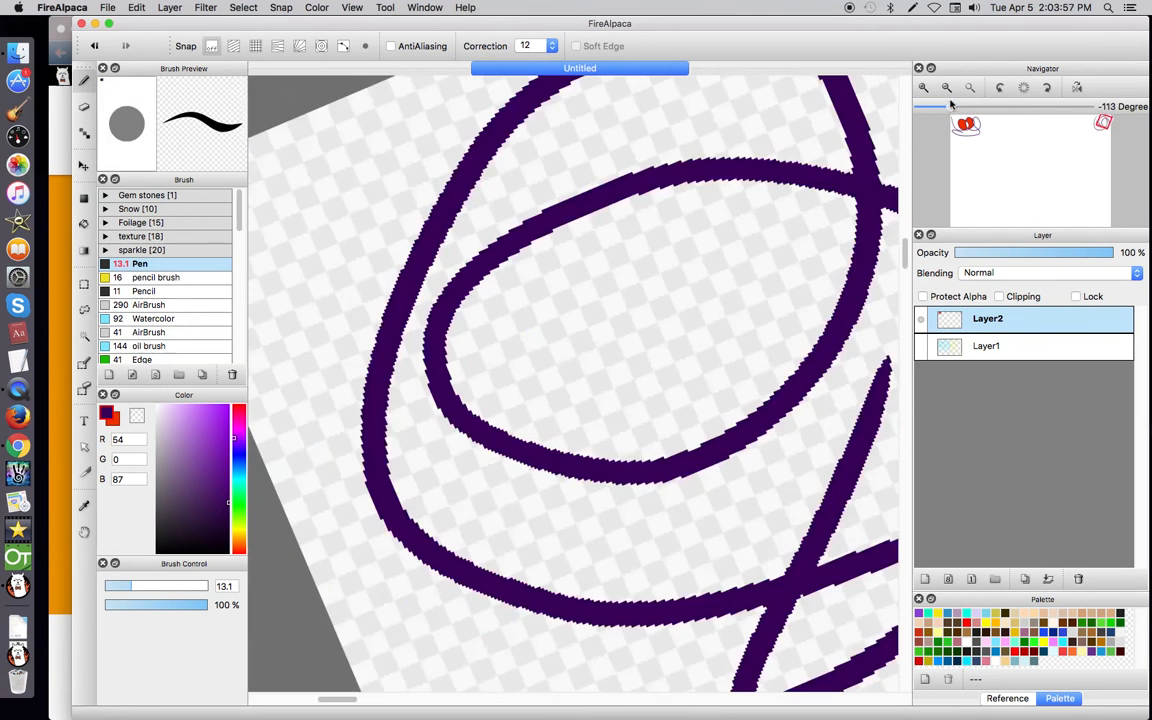
pyautogui.click(1047, 84)
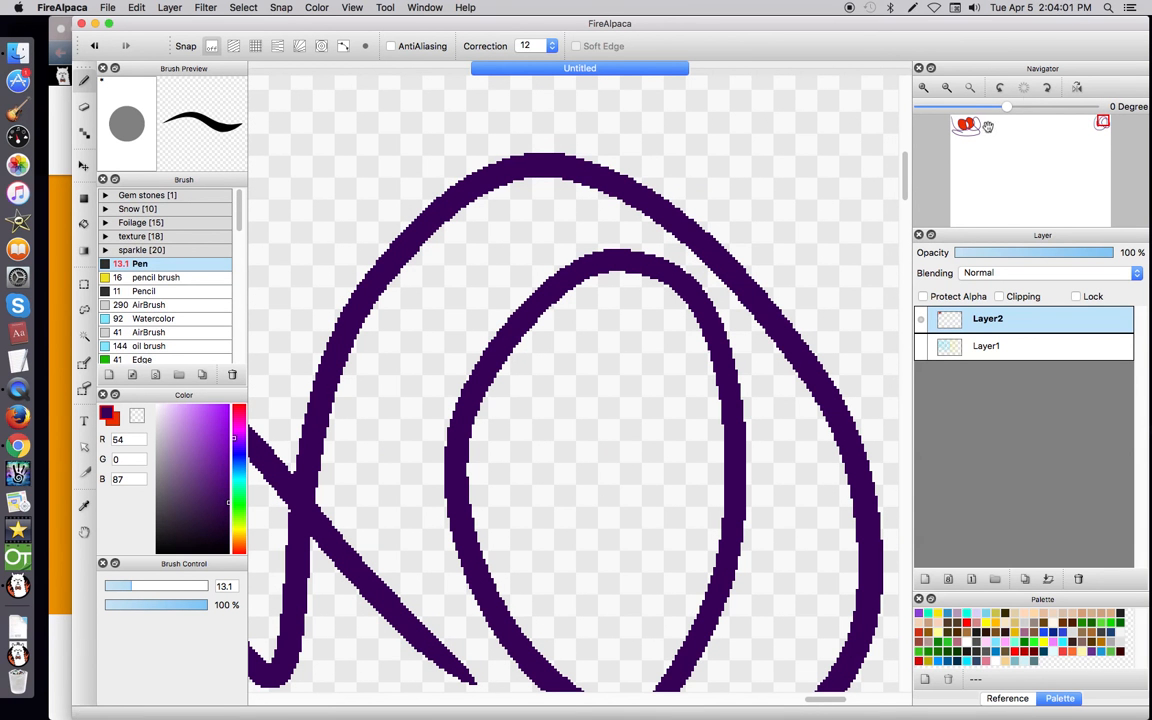
# Switch back to red-orange, set the Bucket's Expand value to 0 pixels, and fill the inner oval loop.
pyautogui.click(115, 420)
pyautogui.click(84, 223)
pyautogui.click(422, 46)
pyautogui.click(425, 34)
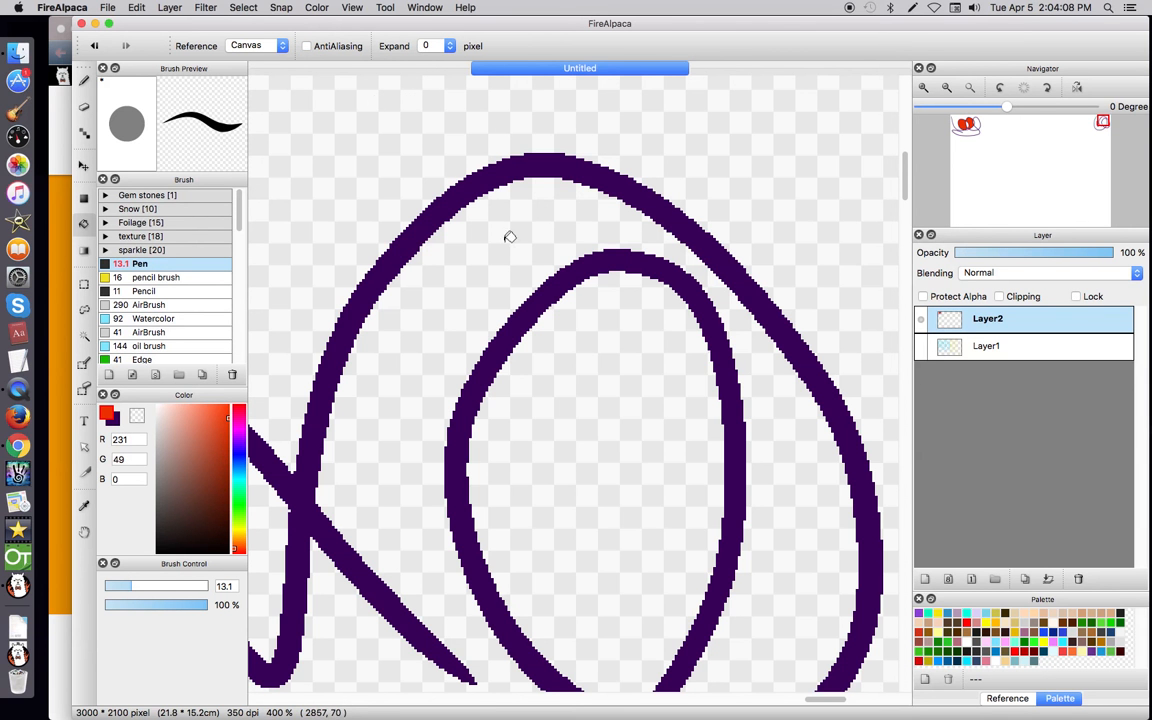
pyautogui.click(568, 407)
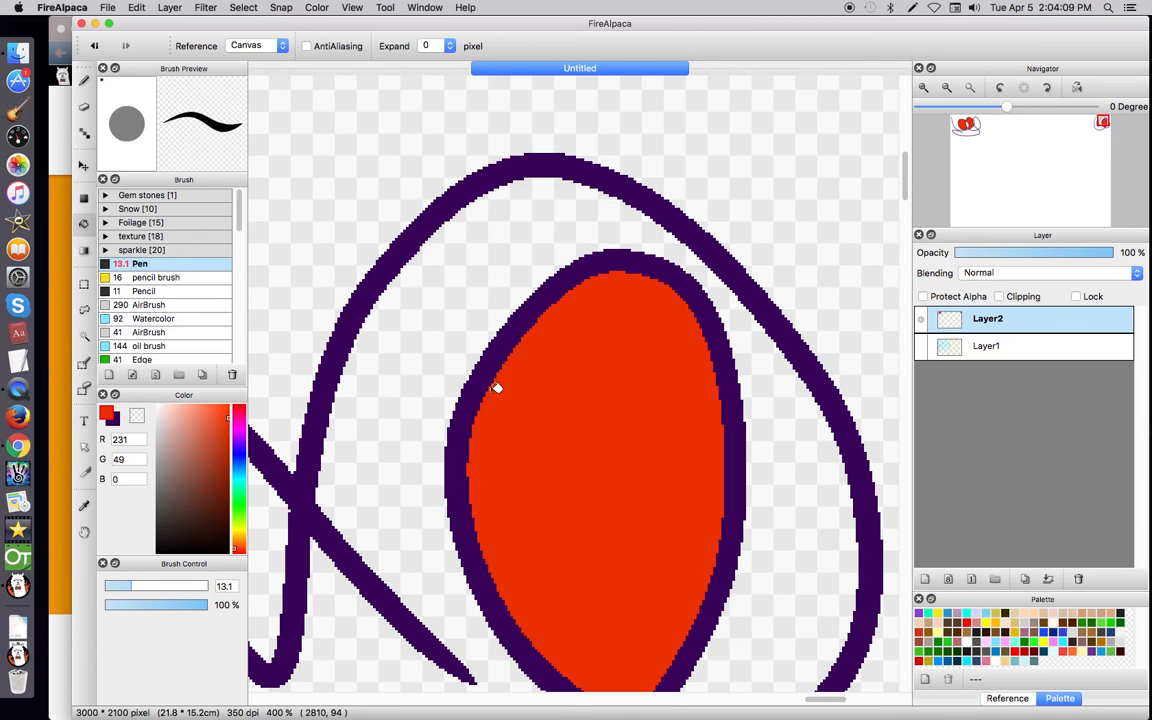
# Turn on AntiAliasing for the Bucket, try filling the area outside the inner loop, and undo that fill.
pyautogui.click(307, 46)
pyautogui.click(435, 271)
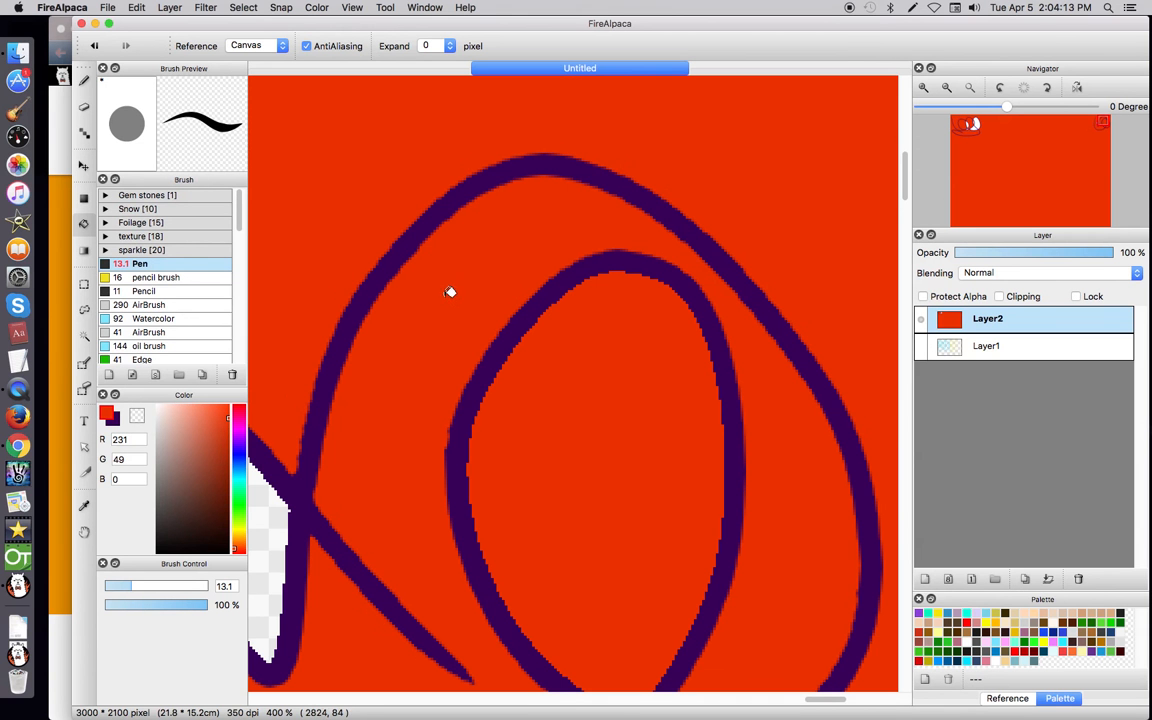
pyautogui.click(921, 89)
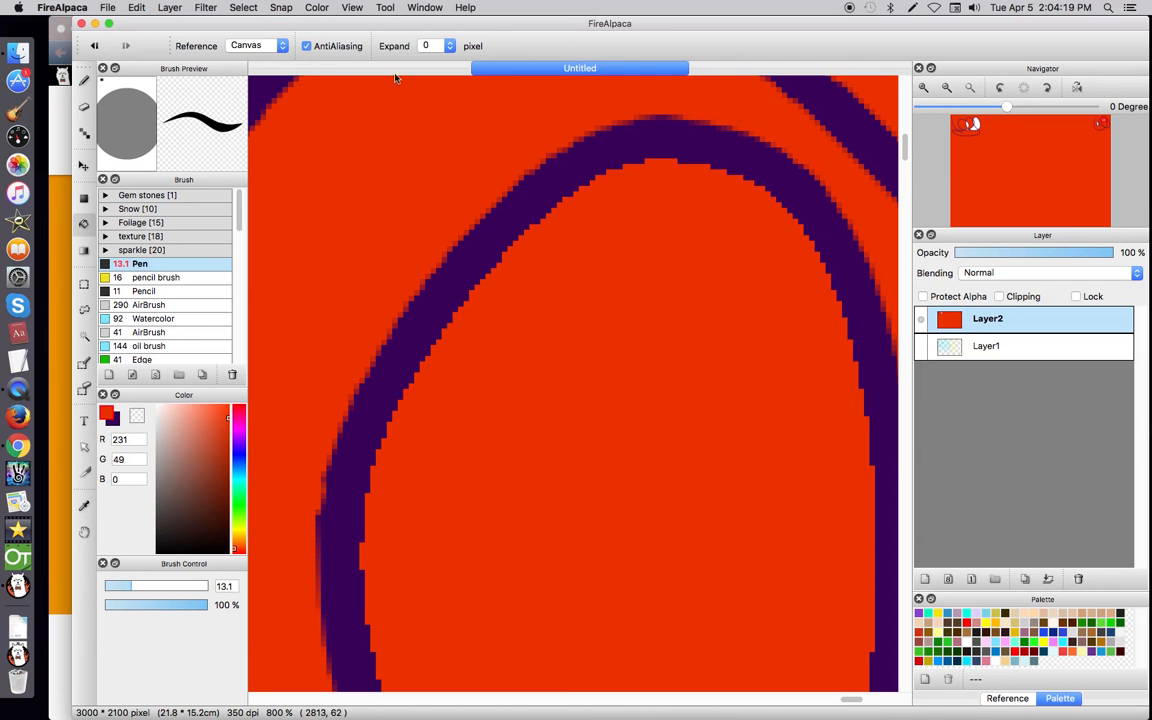
pyautogui.click(95, 45)
pyautogui.click(948, 88)
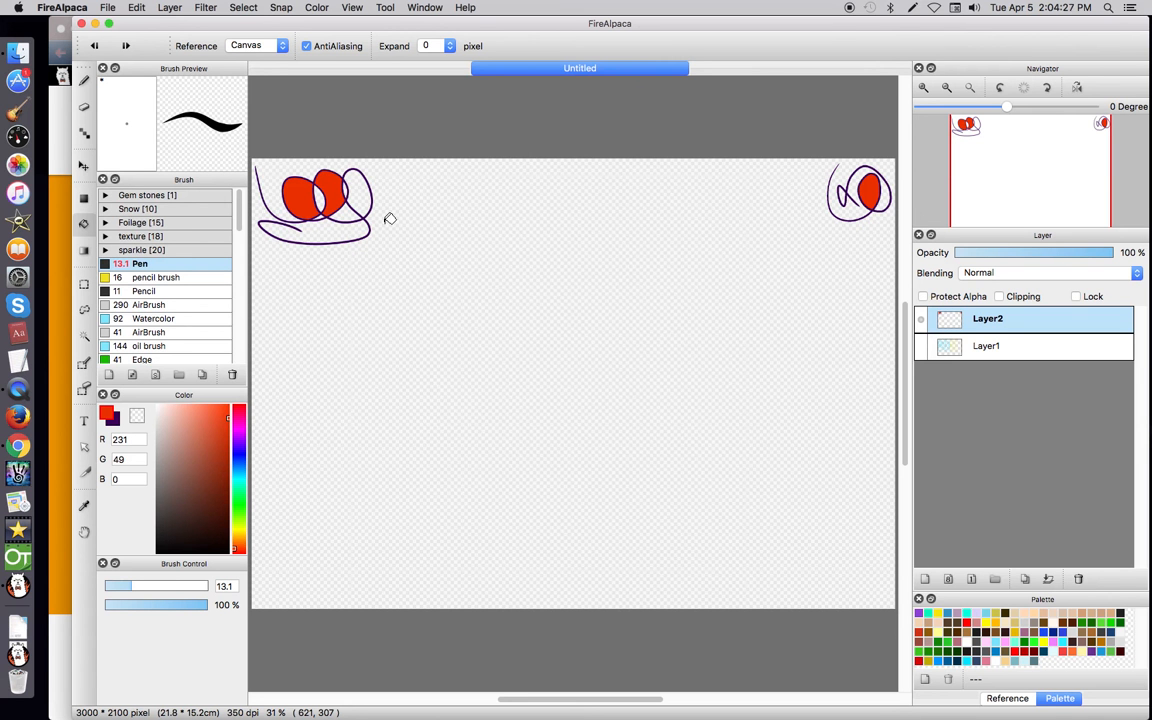
# Draw several looping red-orange strokes with the Dot tool at 3 pixels, just below the purple drawing in the canvas's upper-left area.
pyautogui.click(405, 45)
pyautogui.click(425, 61)
pyautogui.click(84, 136)
pyautogui.press('super+plus')
pyautogui.press('super+plus')
pyautogui.press('super+plus')
pyautogui.press('super+plus')
pyautogui.press('super+plus')
pyautogui.moveTo(969, 130); pyautogui.dragTo(958, 143)
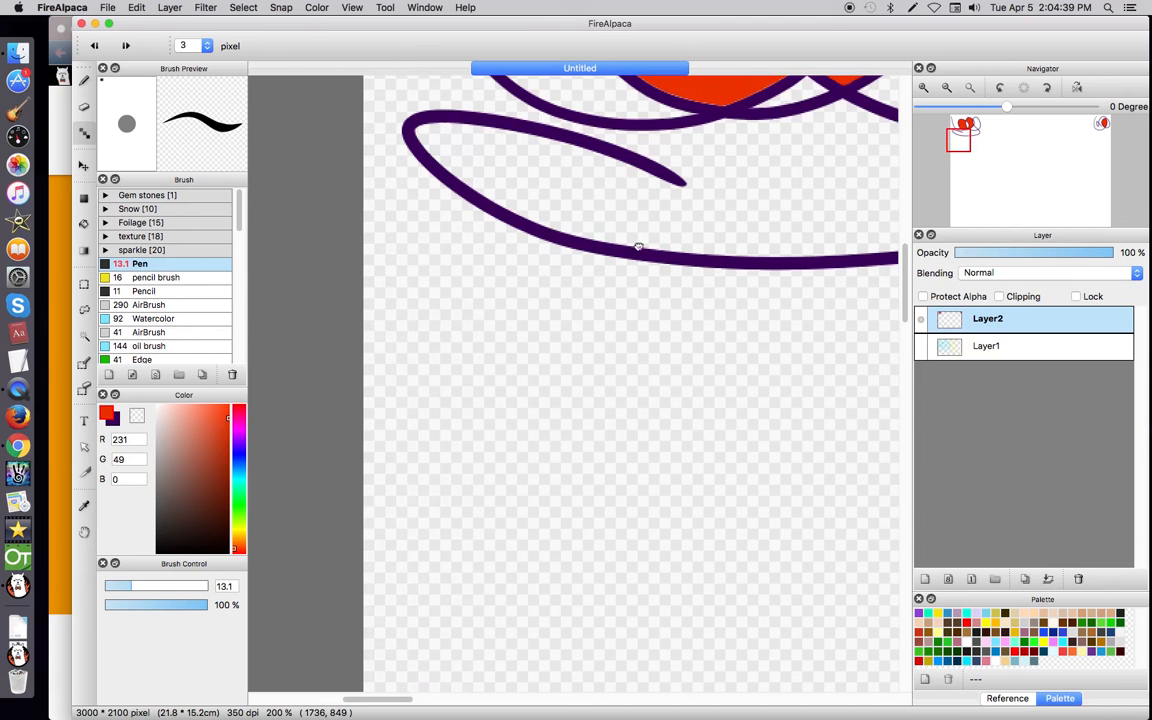
pyautogui.moveTo(450, 327)
pyautogui.mouseDown()
pyautogui.moveTo(521, 357)
pyautogui.moveTo(556, 395)
pyautogui.moveTo(487, 478)
pyautogui.mouseUp()
pyautogui.moveTo(448, 436)
pyautogui.mouseDown()
pyautogui.moveTo(545, 500)
pyautogui.moveTo(522, 537)
pyautogui.moveTo(666, 486)
pyautogui.moveTo(632, 384)
pyautogui.moveTo(699, 635)
pyautogui.moveTo(733, 481)
pyautogui.moveTo(596, 275)
pyautogui.moveTo(405, 291)
pyautogui.moveTo(430, 470)
pyautogui.moveTo(378, 556)
pyautogui.moveTo(476, 612)
pyautogui.moveTo(432, 632)
pyautogui.moveTo(459, 365)
pyautogui.mouseUp()
# Set the Dot tool to 1 pixel and draw thin curved strokes among the existing red-orange ones.
pyautogui.click(193, 46)
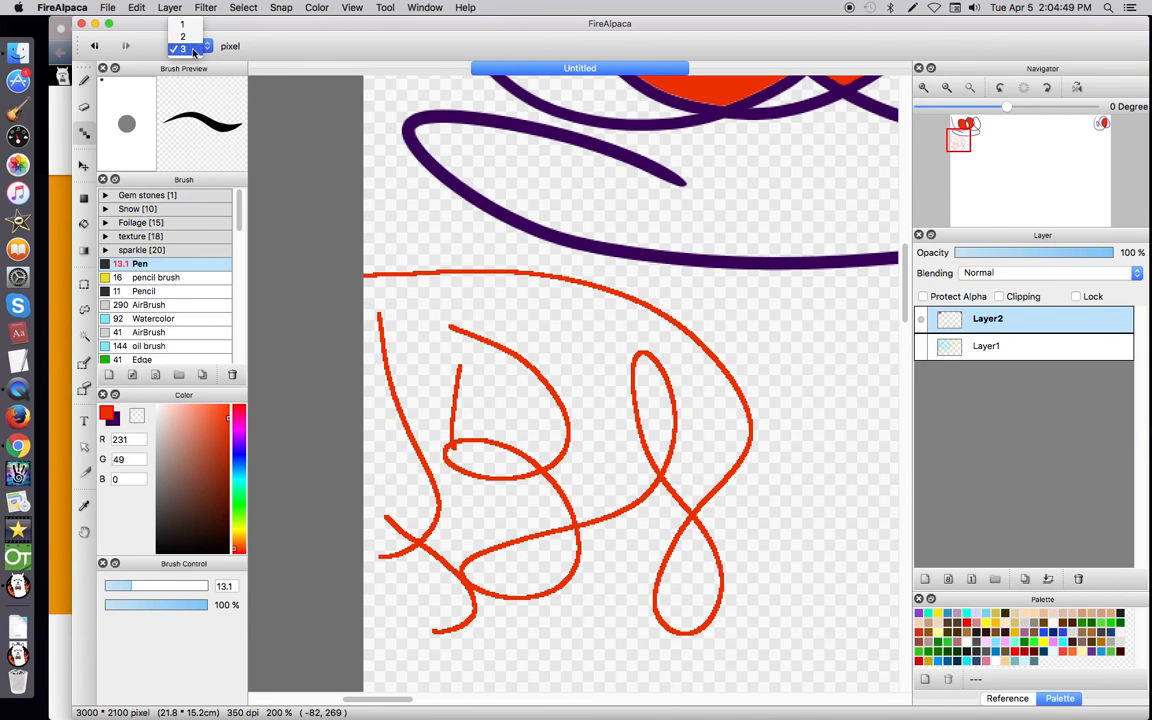
pyautogui.click(182, 24)
pyautogui.moveTo(507, 286)
pyautogui.mouseDown()
pyautogui.moveTo(555, 305)
pyautogui.moveTo(598, 368)
pyautogui.mouseUp()
pyautogui.moveTo(533, 344)
pyautogui.mouseDown()
pyautogui.moveTo(489, 312)
pyautogui.moveTo(429, 309)
pyautogui.mouseUp()
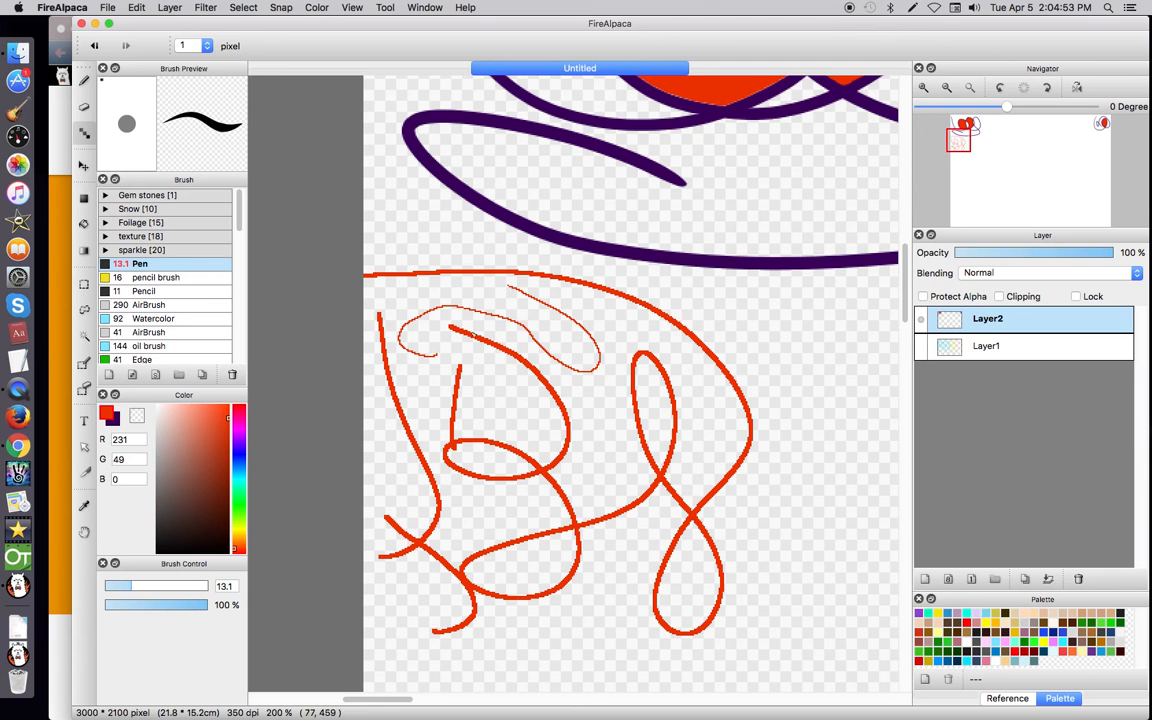
pyautogui.press('super+plus')
pyautogui.press('super+plus')
pyautogui.press('super+plus')
pyautogui.press('super+plus')
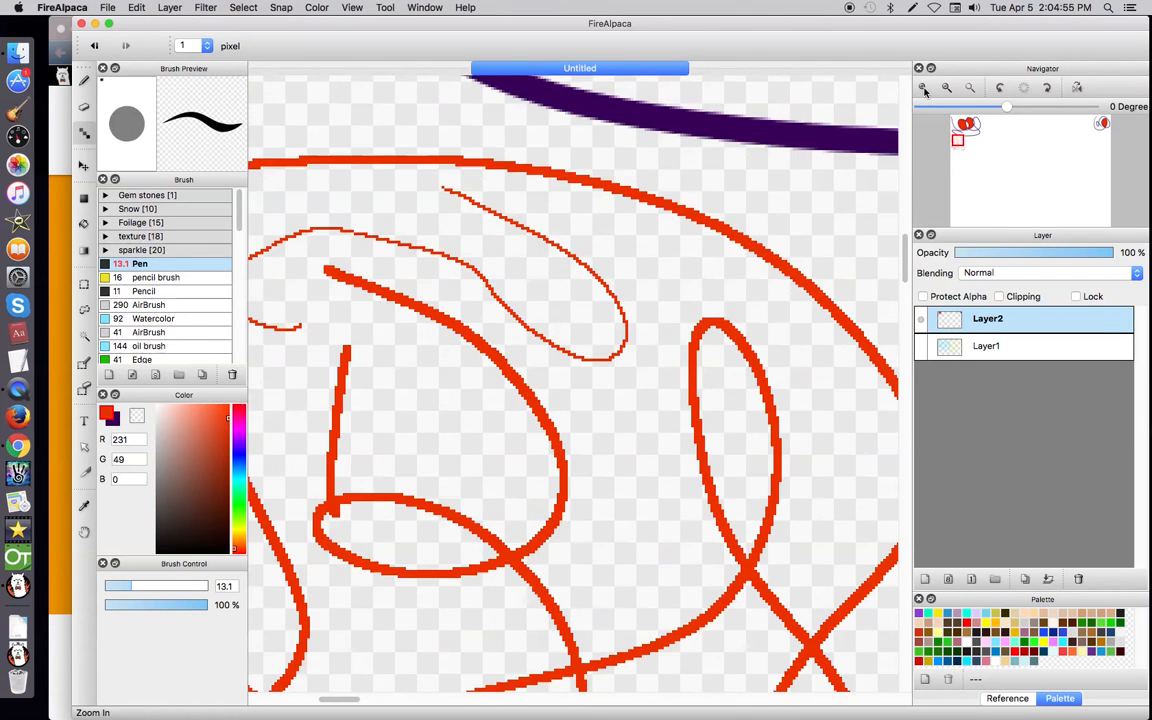
pyautogui.moveTo(533, 276)
pyautogui.mouseDown()
pyautogui.moveTo(539, 394)
pyautogui.moveTo(573, 354)
pyautogui.moveTo(676, 423)
pyautogui.mouseUp()
# Set the Dot tool to 2 pixels and draw a curved hook-shaped stroke beneath the thin strokes.
pyautogui.click(204, 48)
pyautogui.click(183, 70)
pyautogui.click(172, 45)
pyautogui.click(174, 40)
pyautogui.moveTo(575, 387)
pyautogui.mouseDown()
pyautogui.moveTo(690, 480)
pyautogui.moveTo(585, 522)
pyautogui.mouseUp()
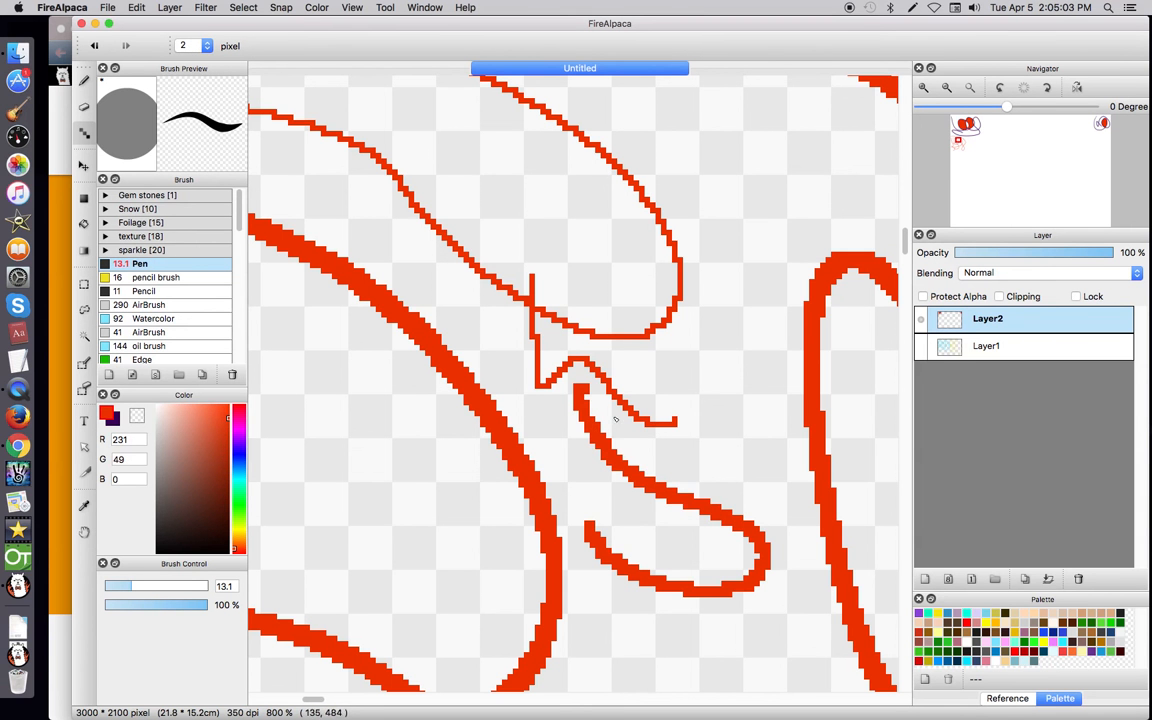
# Compare the options of the shape, Bucket, Brush, Eraser, Gradient, selection and Text tools to see which offer AntiAliasing.
pyautogui.click(966, 88)
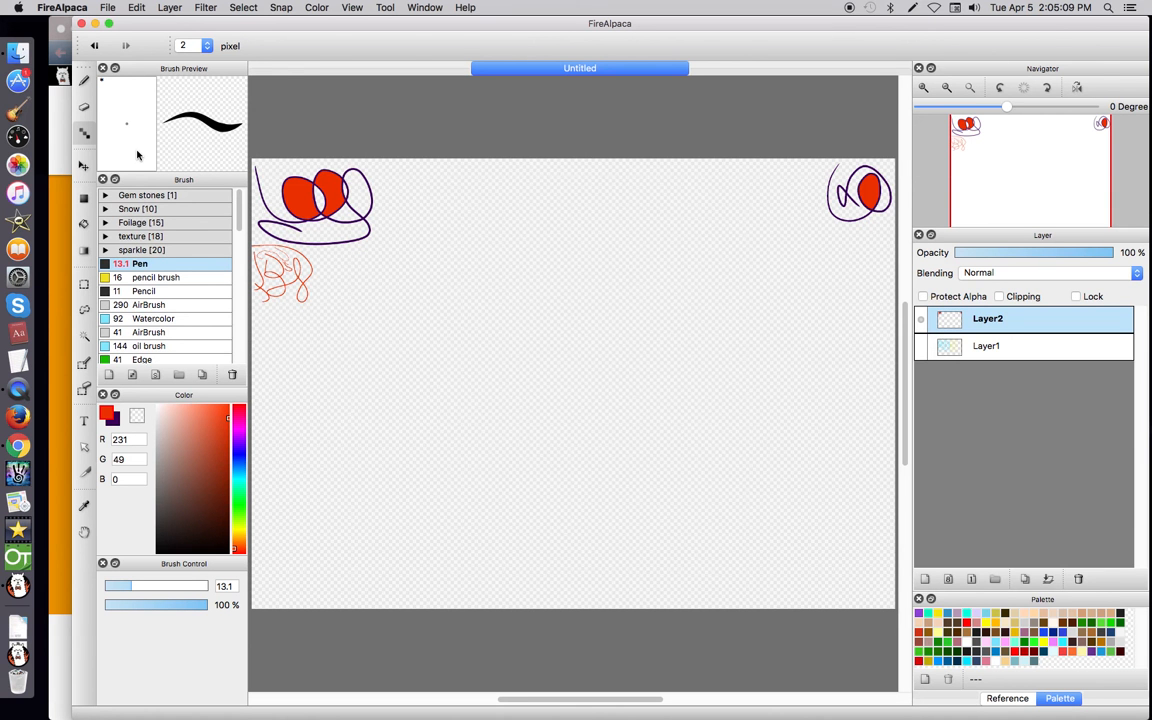
pyautogui.click(84, 198)
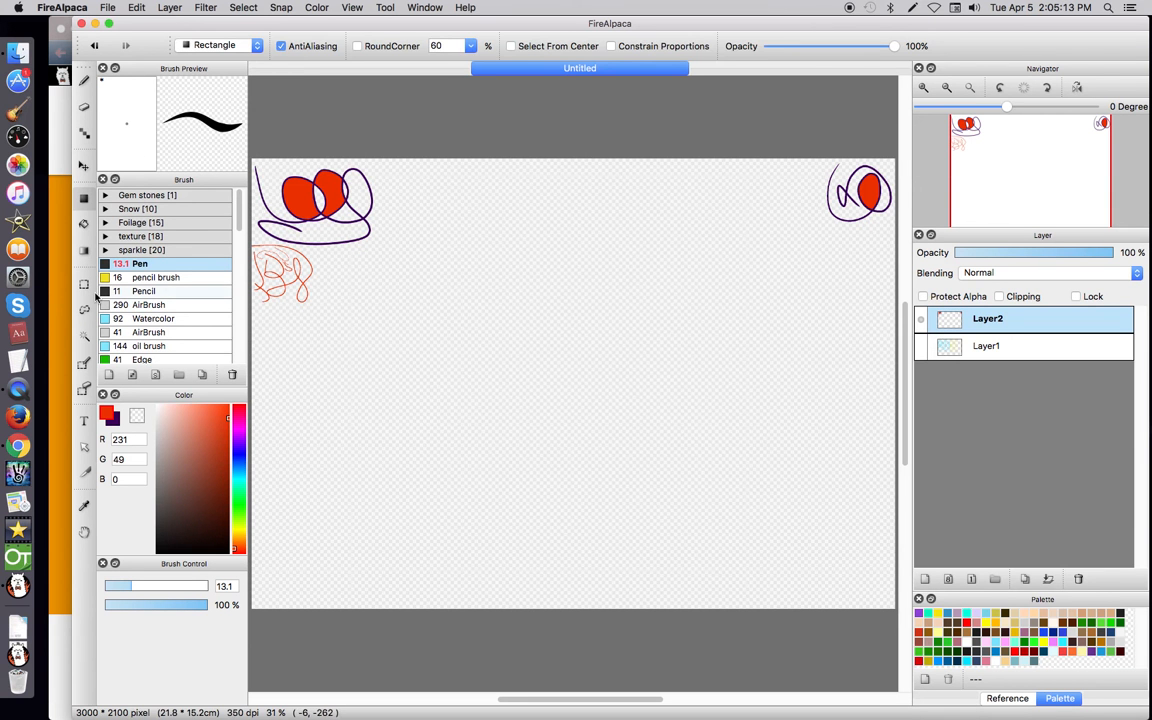
pyautogui.click(84, 224)
pyautogui.click(84, 80)
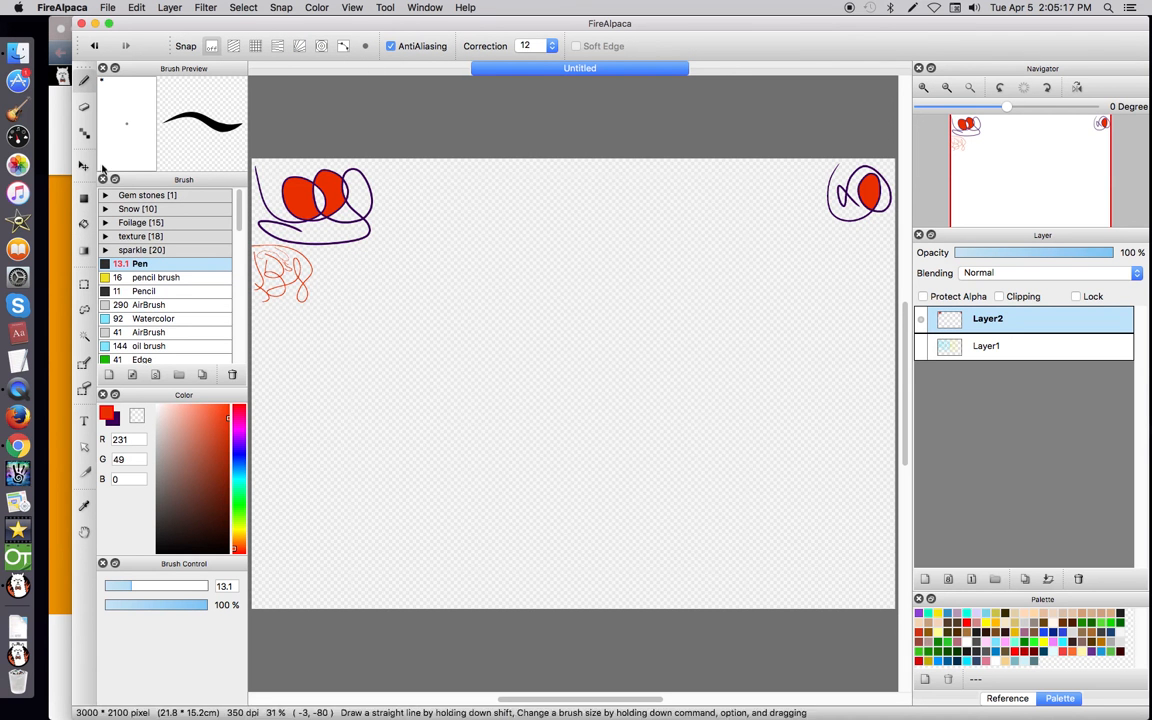
pyautogui.click(84, 106)
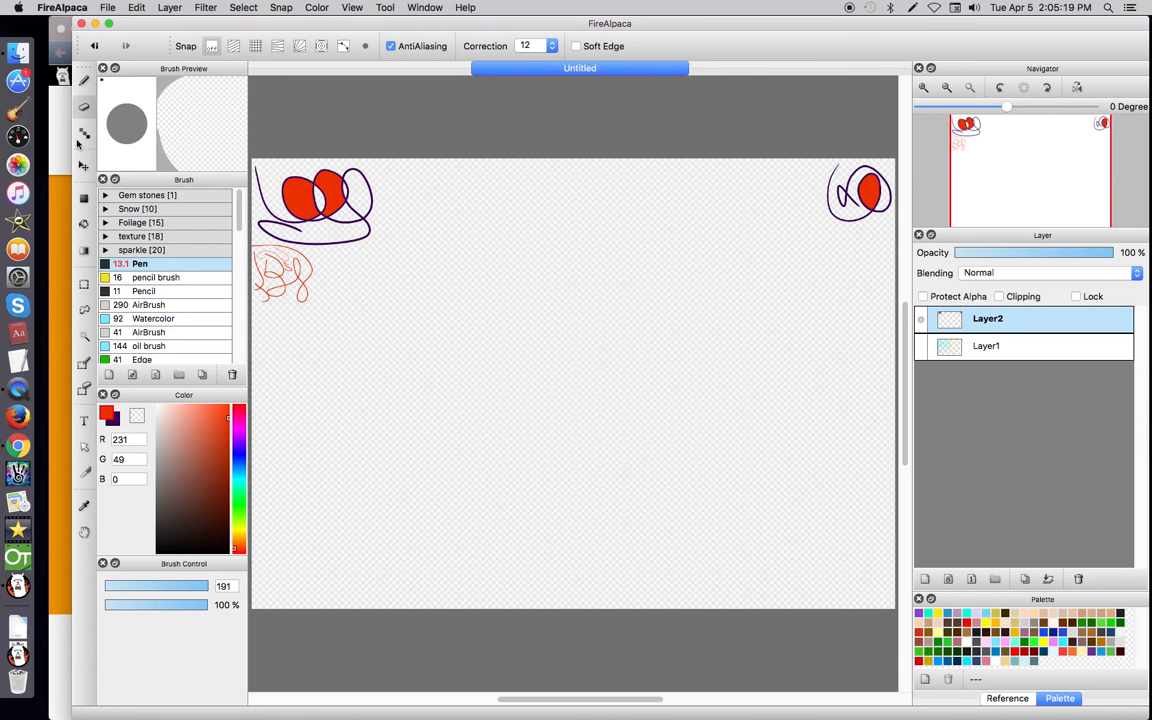
pyautogui.click(83, 258)
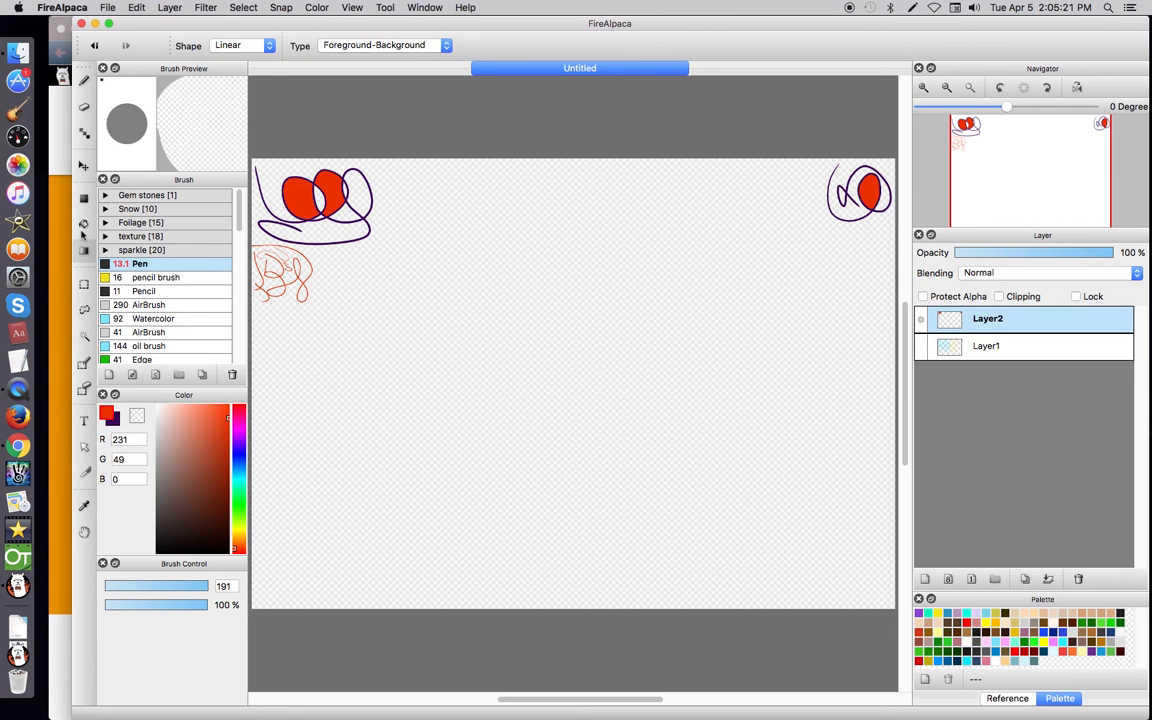
pyautogui.click(84, 223)
pyautogui.click(84, 284)
pyautogui.click(84, 310)
pyautogui.click(85, 337)
pyautogui.click(84, 362)
pyautogui.click(85, 390)
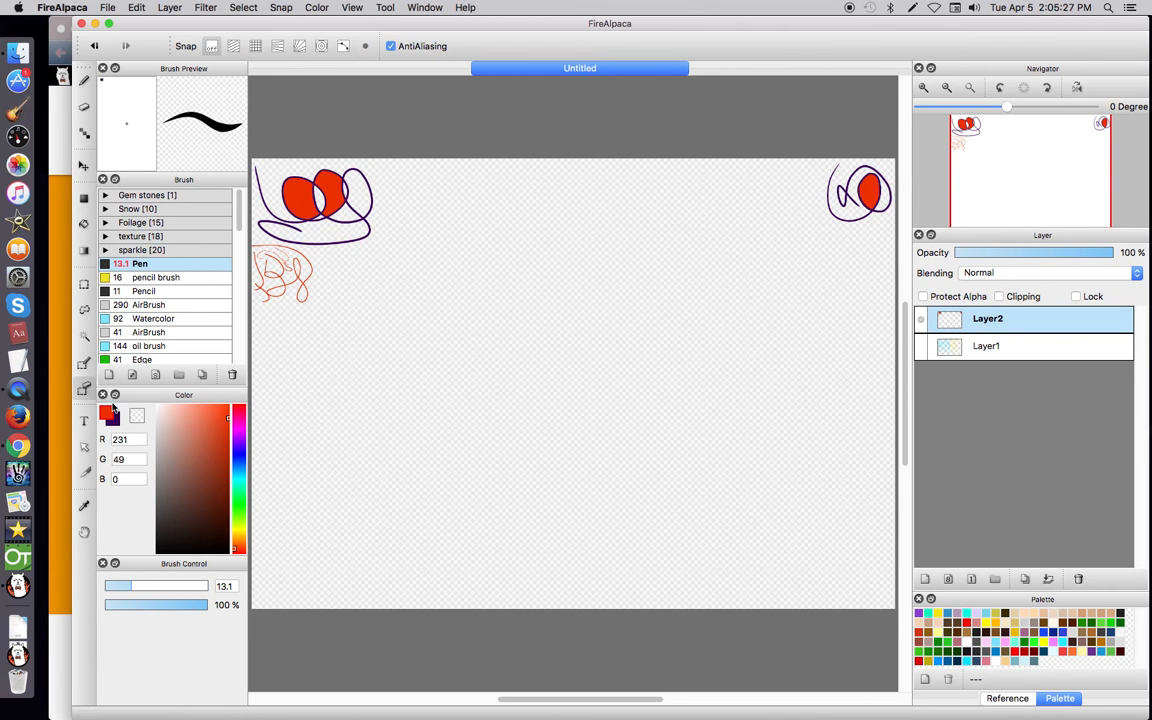
pyautogui.click(84, 420)
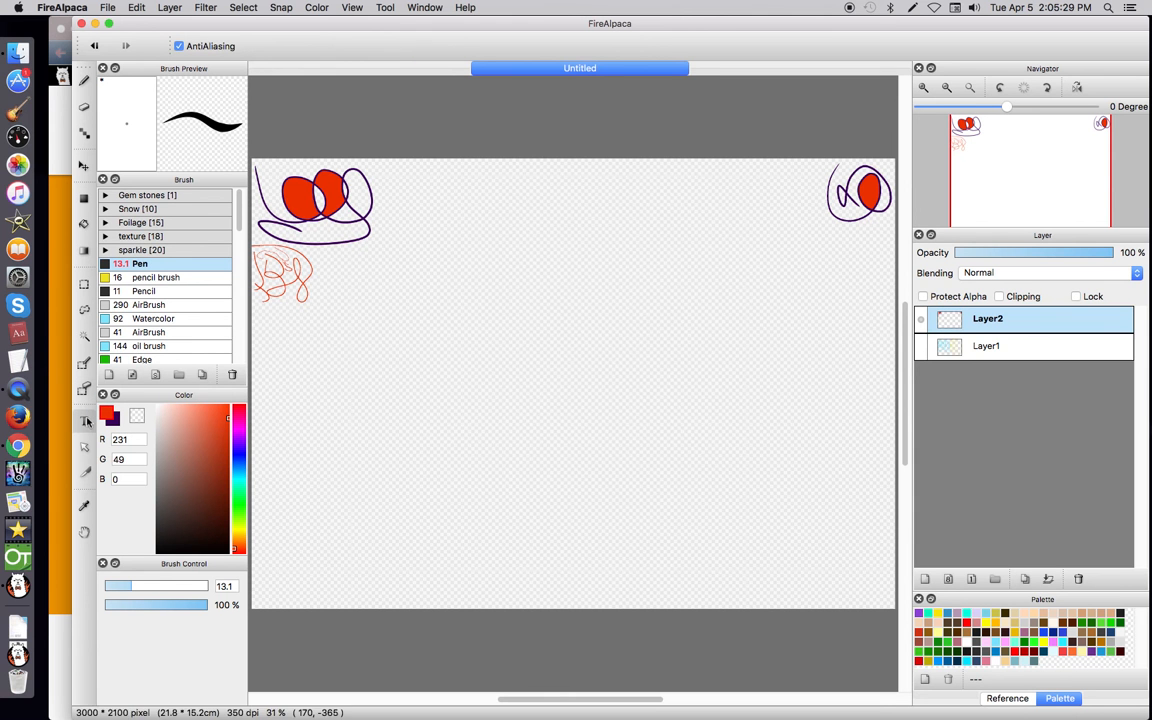